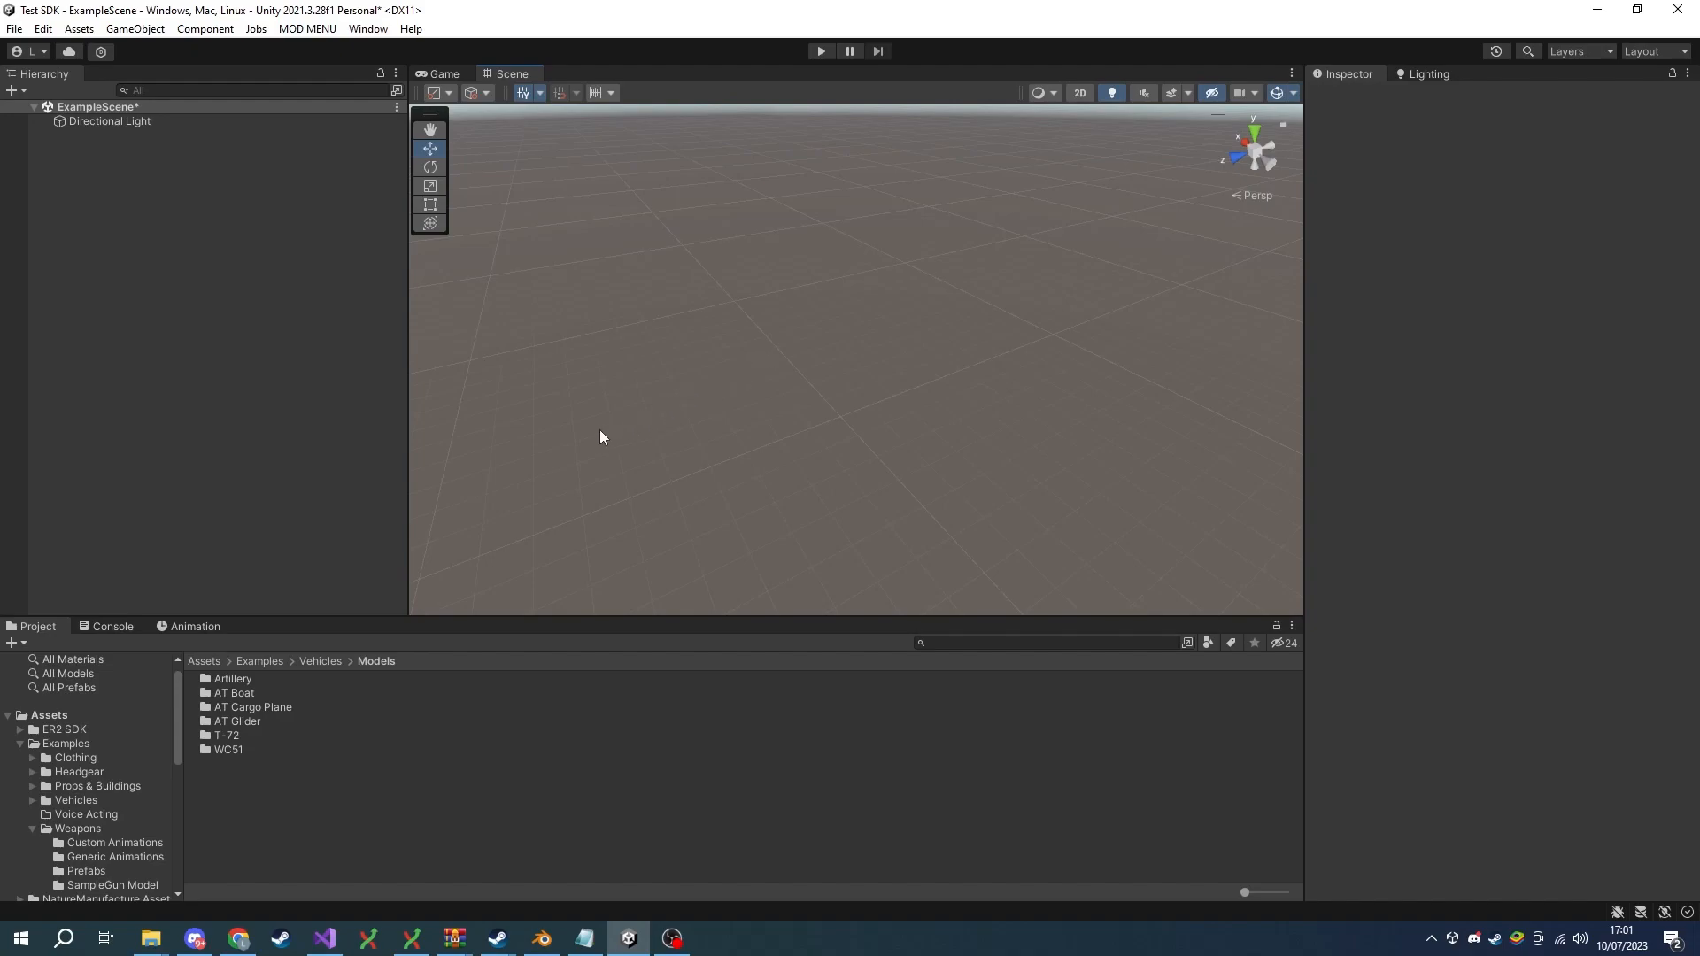
Create an Auto Transport Boat Template from the boat model in the AT Boat examples folder.
{"action": "double_click", "coordinate": [233, 692]}
{"action": "left_click", "coordinate": [223, 693]}
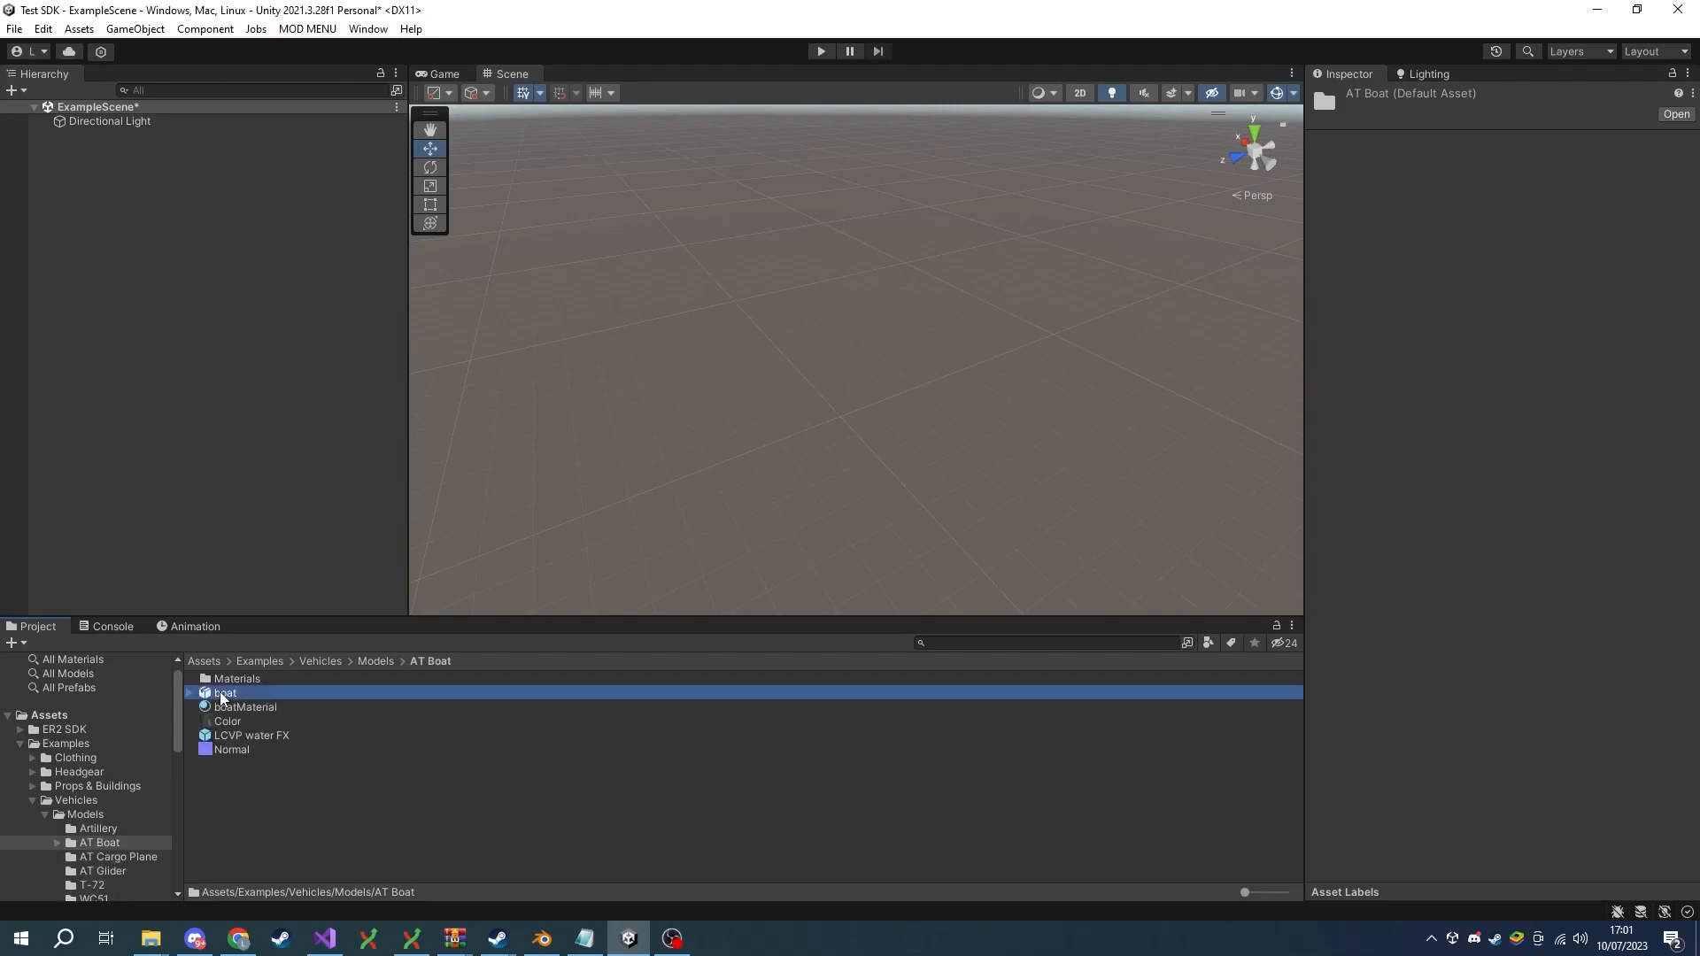
{"action": "left_click", "coordinate": [1411, 892]}
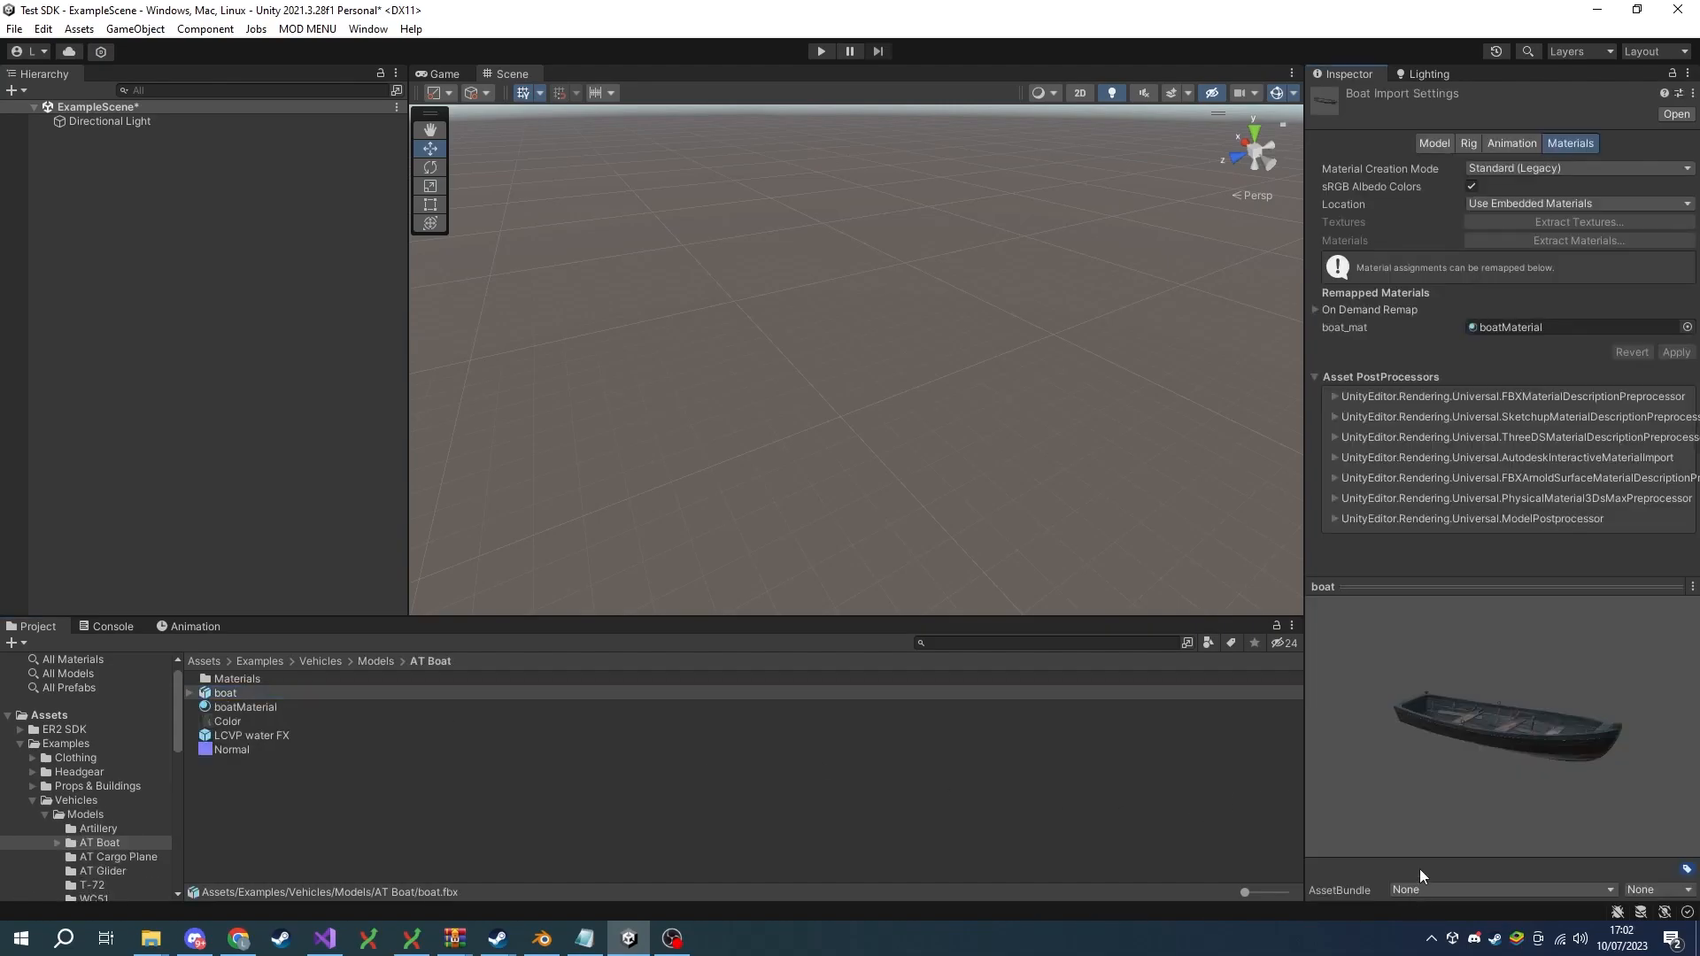
{"action": "right_click", "coordinate": [249, 693]}
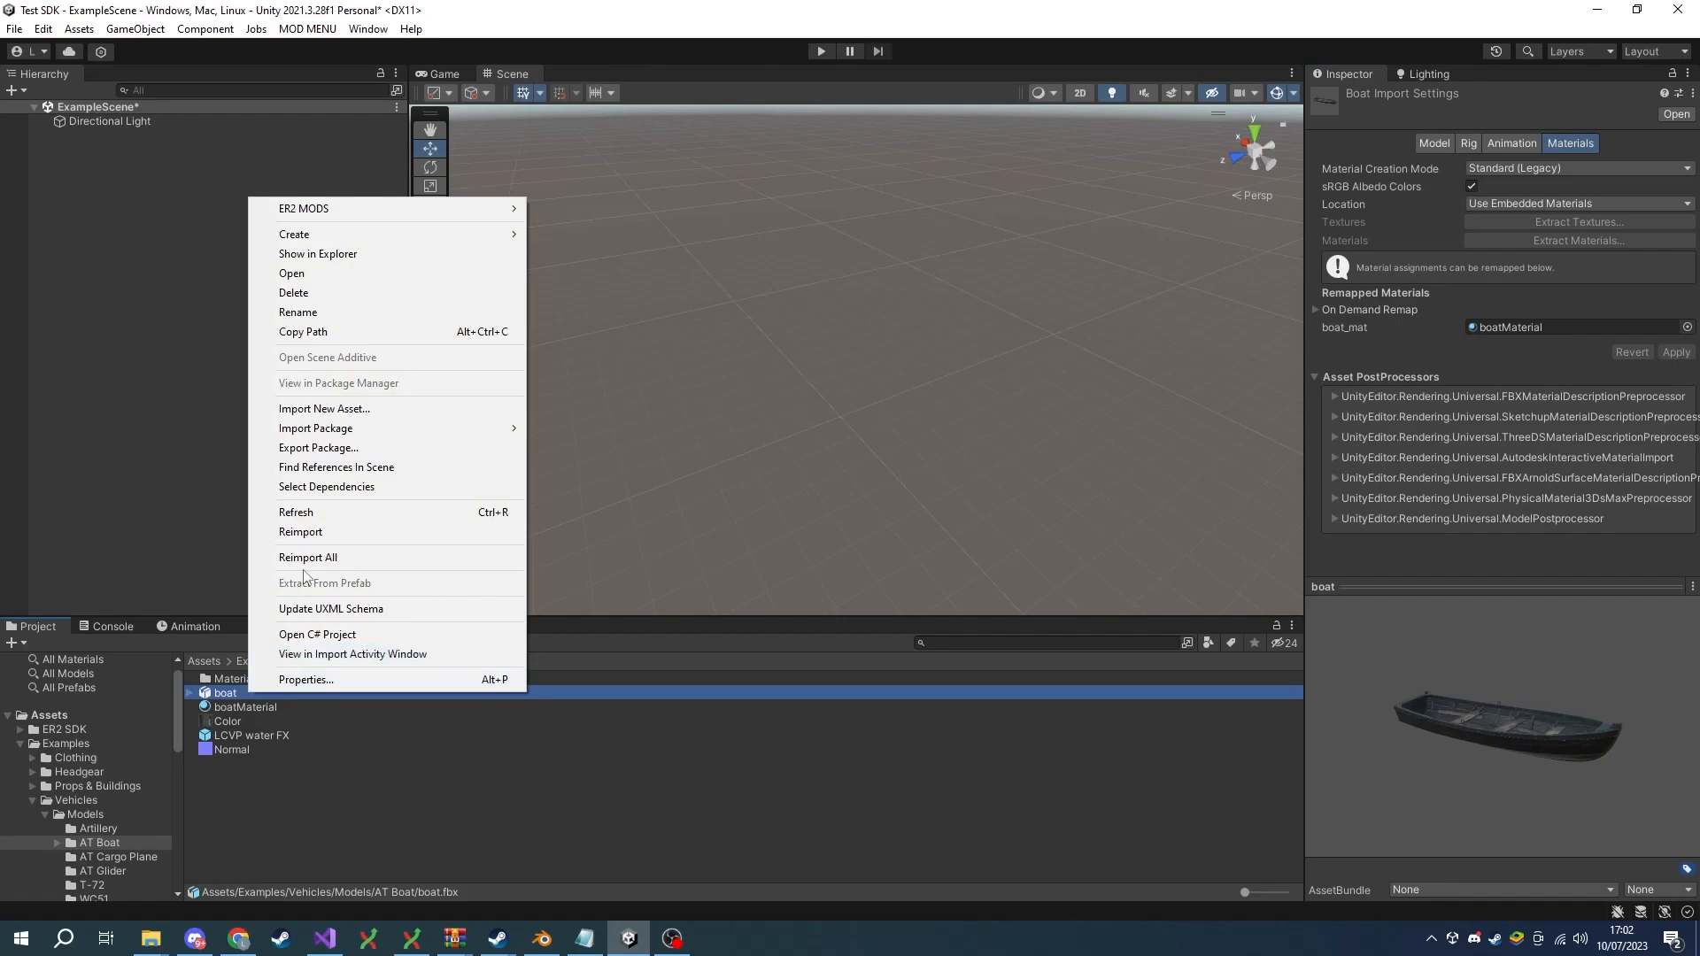
{"action": "mouse_move", "coordinate": [412, 210]}
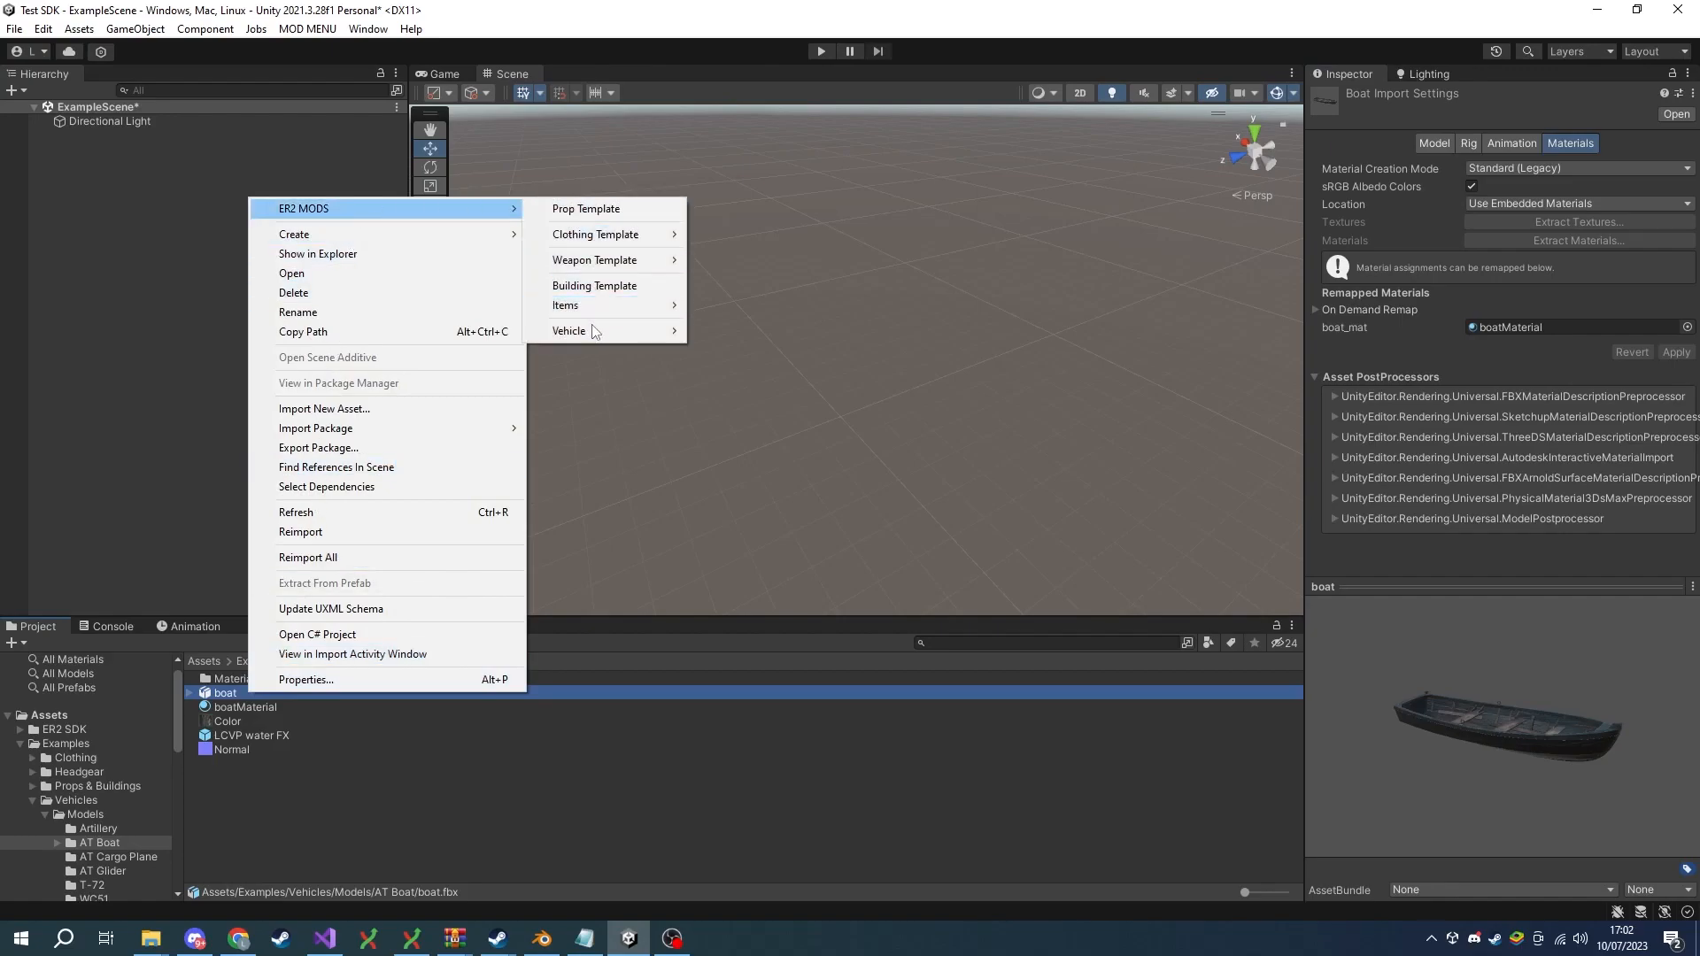
{"action": "mouse_move", "coordinate": [607, 337]}
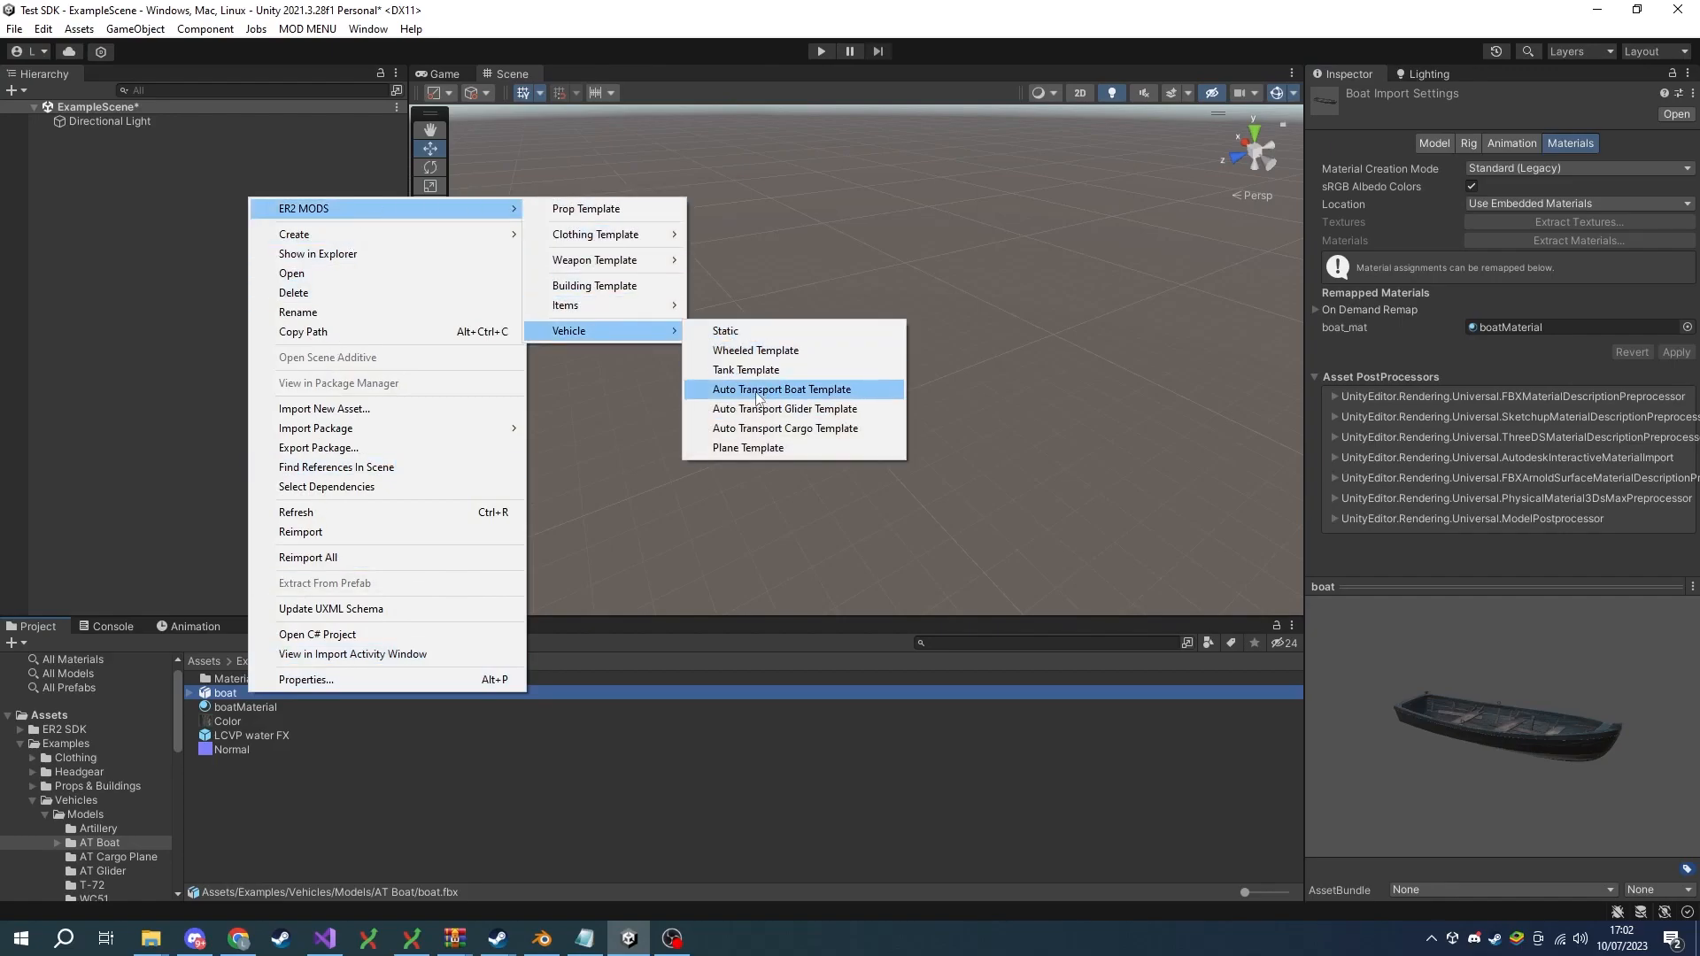
{"action": "left_click", "coordinate": [755, 390]}
Inspect the new boat in the scene along with the child objects of its water FX and Seats groups.
{"action": "mouse_move", "coordinate": [800, 406]}
{"action": "right_mouse_down"}
{"action": "mouse_move", "coordinate": [854, 474]}
{"action": "mouse_move", "coordinate": [785, 447]}
{"action": "mouse_move", "coordinate": [892, 410]}
{"action": "mouse_move", "coordinate": [1254, 382]}
{"action": "mouse_move", "coordinate": [606, 406]}
{"action": "mouse_move", "coordinate": [760, 422]}
{"action": "right_mouse_up"}
{"action": "key", "text": "w"}
{"action": "key", "text": "a"}
{"action": "left_click", "coordinate": [759, 422]}
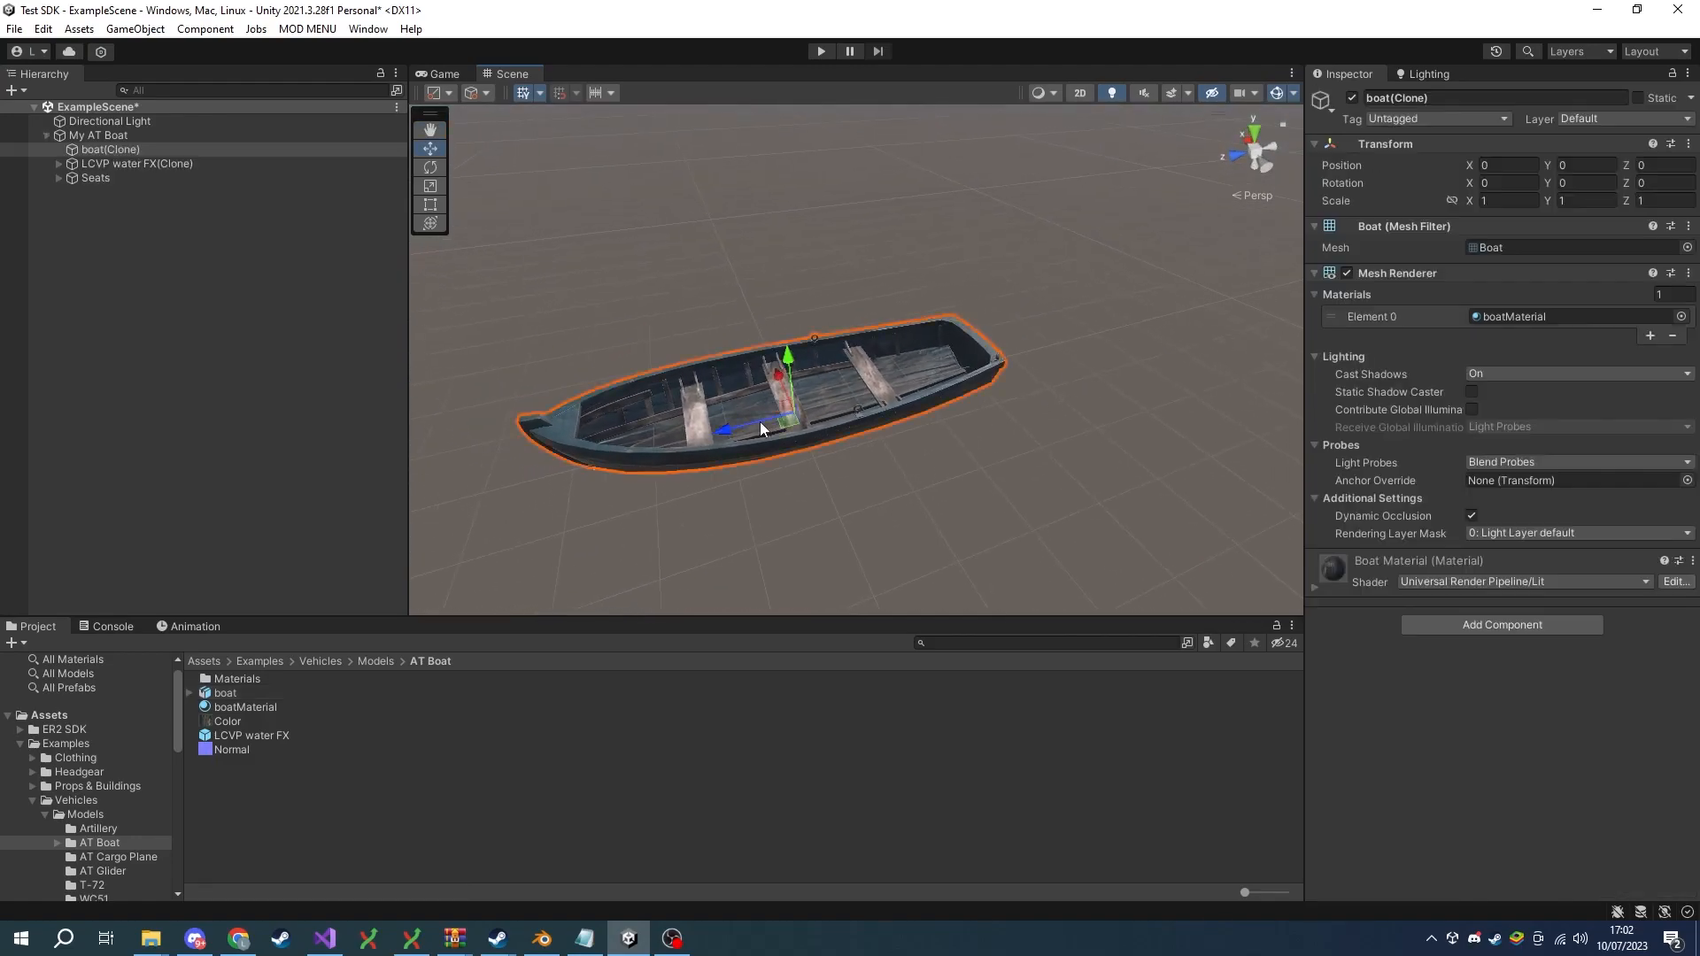
{"action": "left_click", "coordinate": [59, 165]}
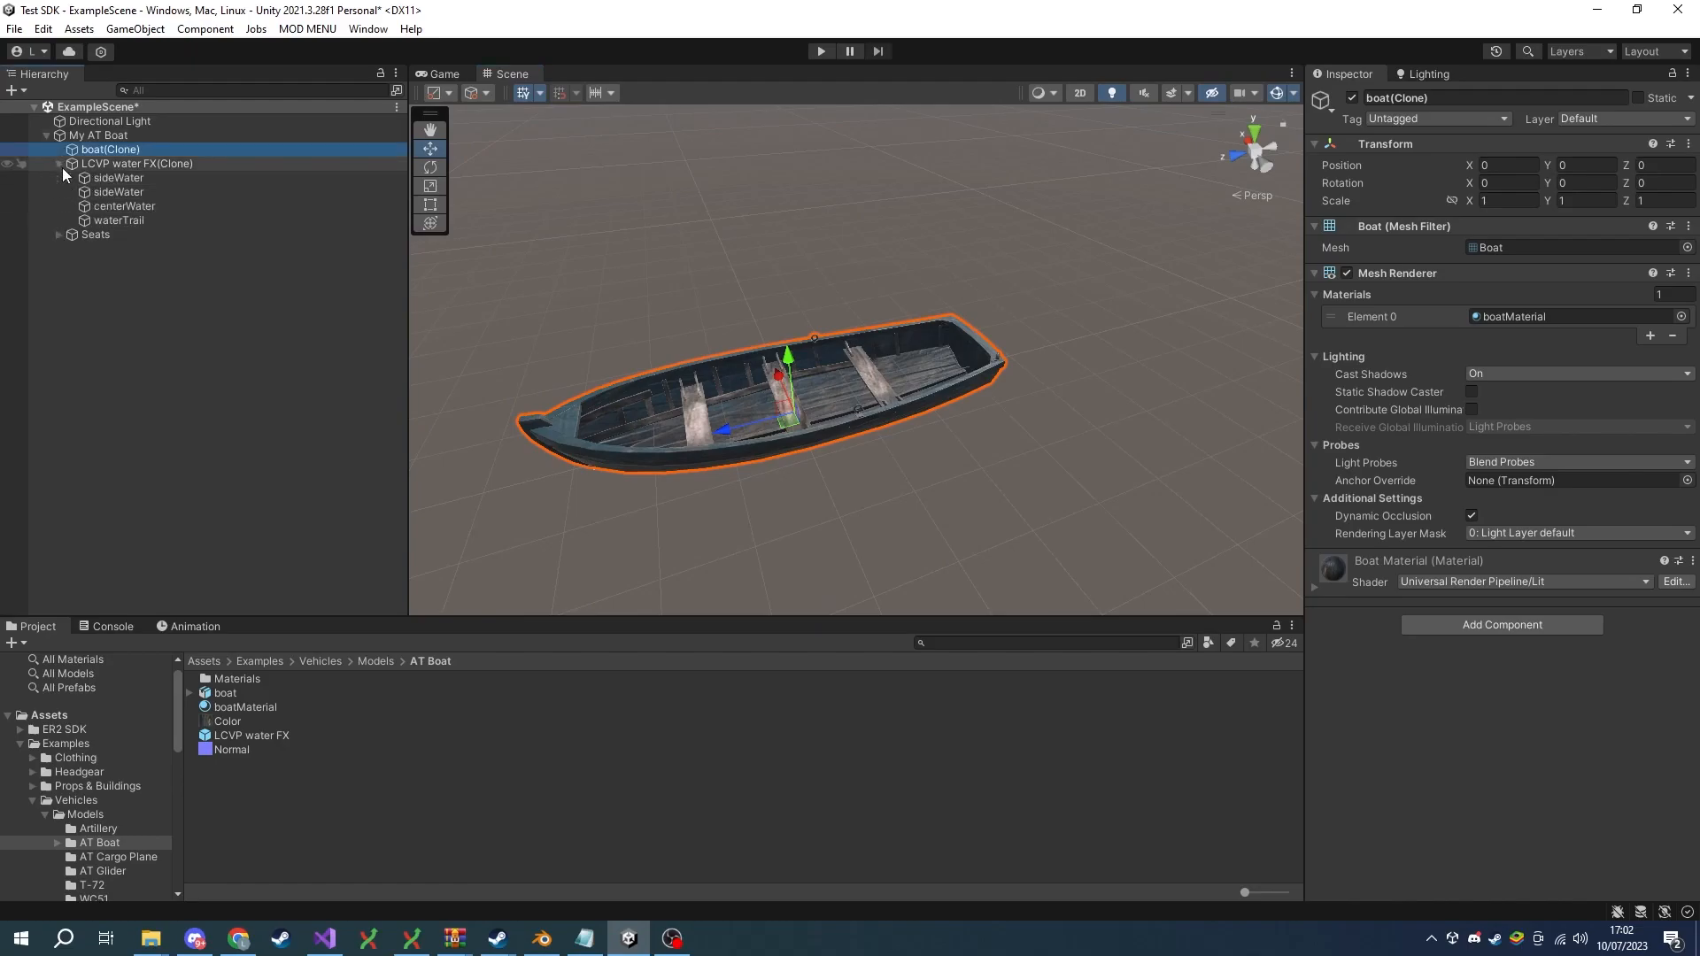
{"action": "left_click", "coordinate": [59, 235]}
{"action": "left_click", "coordinate": [115, 166]}
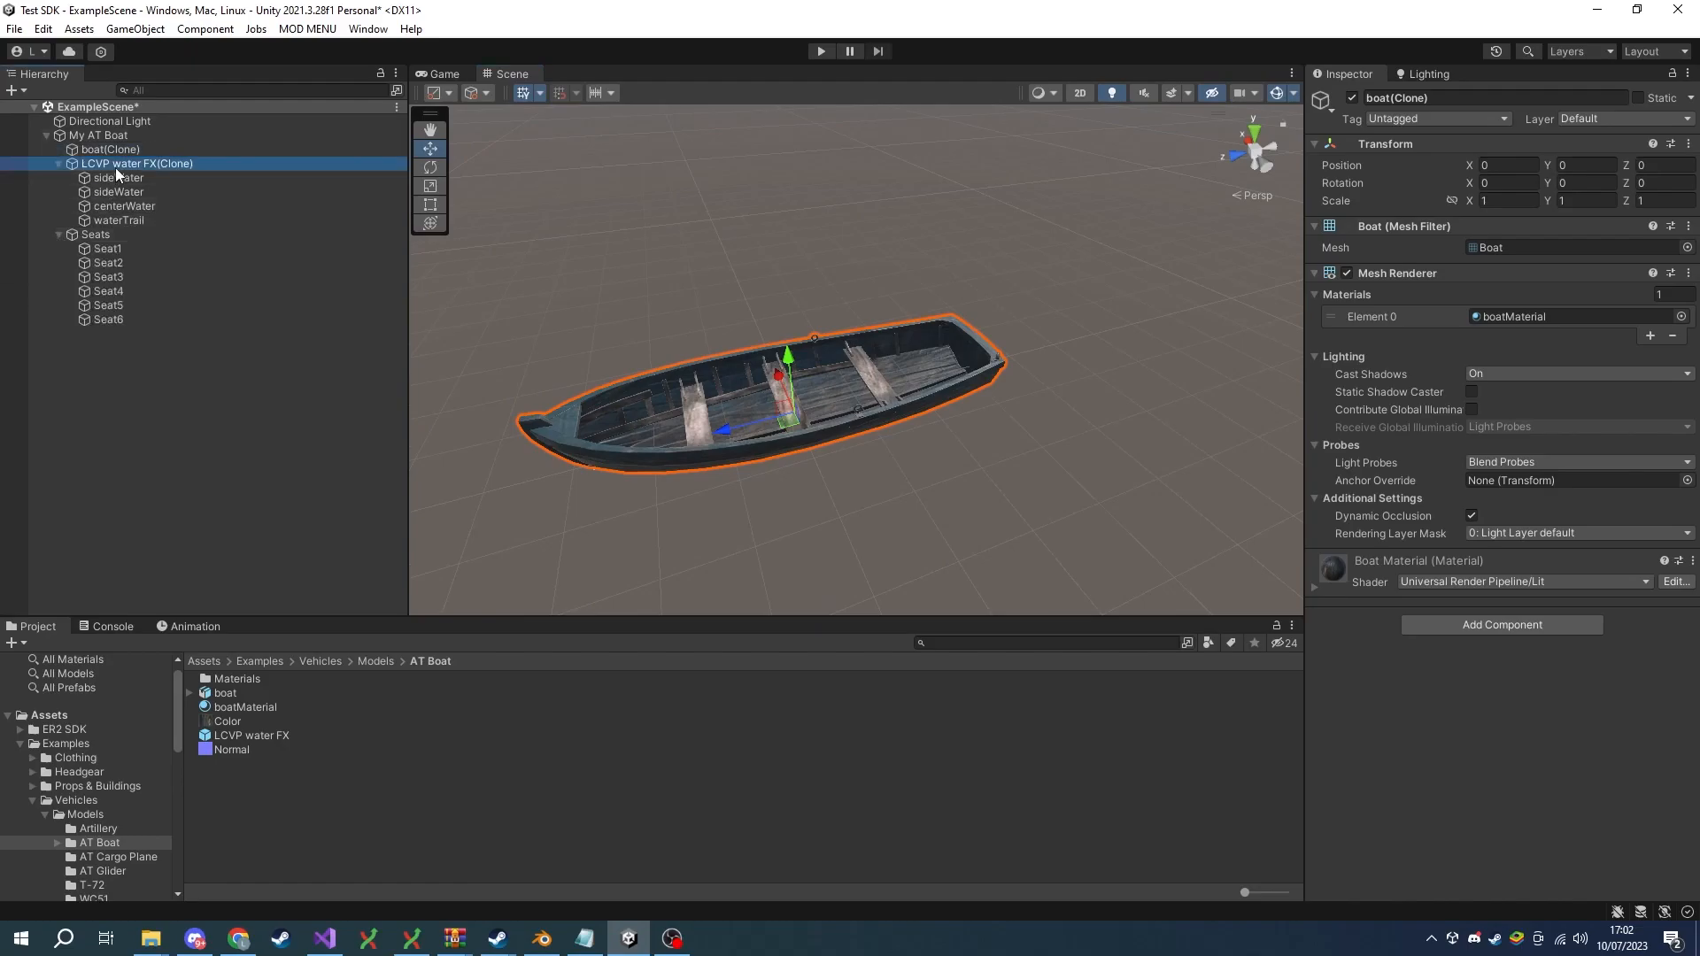
{"action": "left_click", "coordinate": [99, 235]}
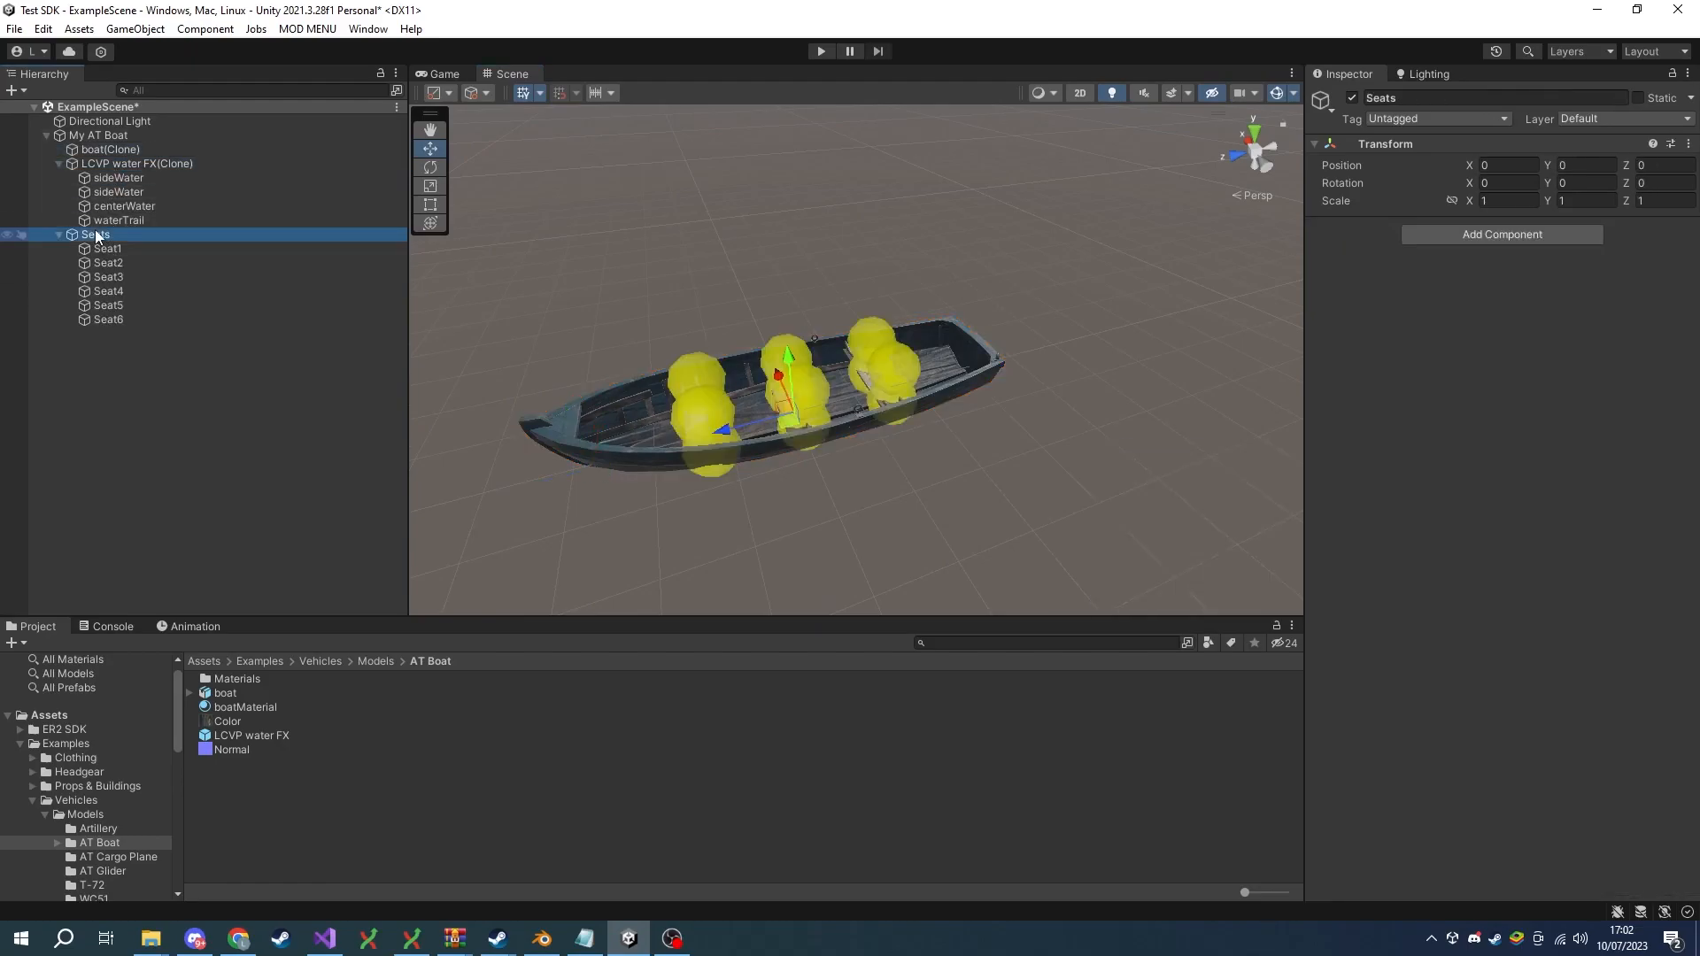
Review the LOD Group, Sync Vehicle and Box Collider components on the My AT Boat object.
{"action": "left_click", "coordinate": [96, 136]}
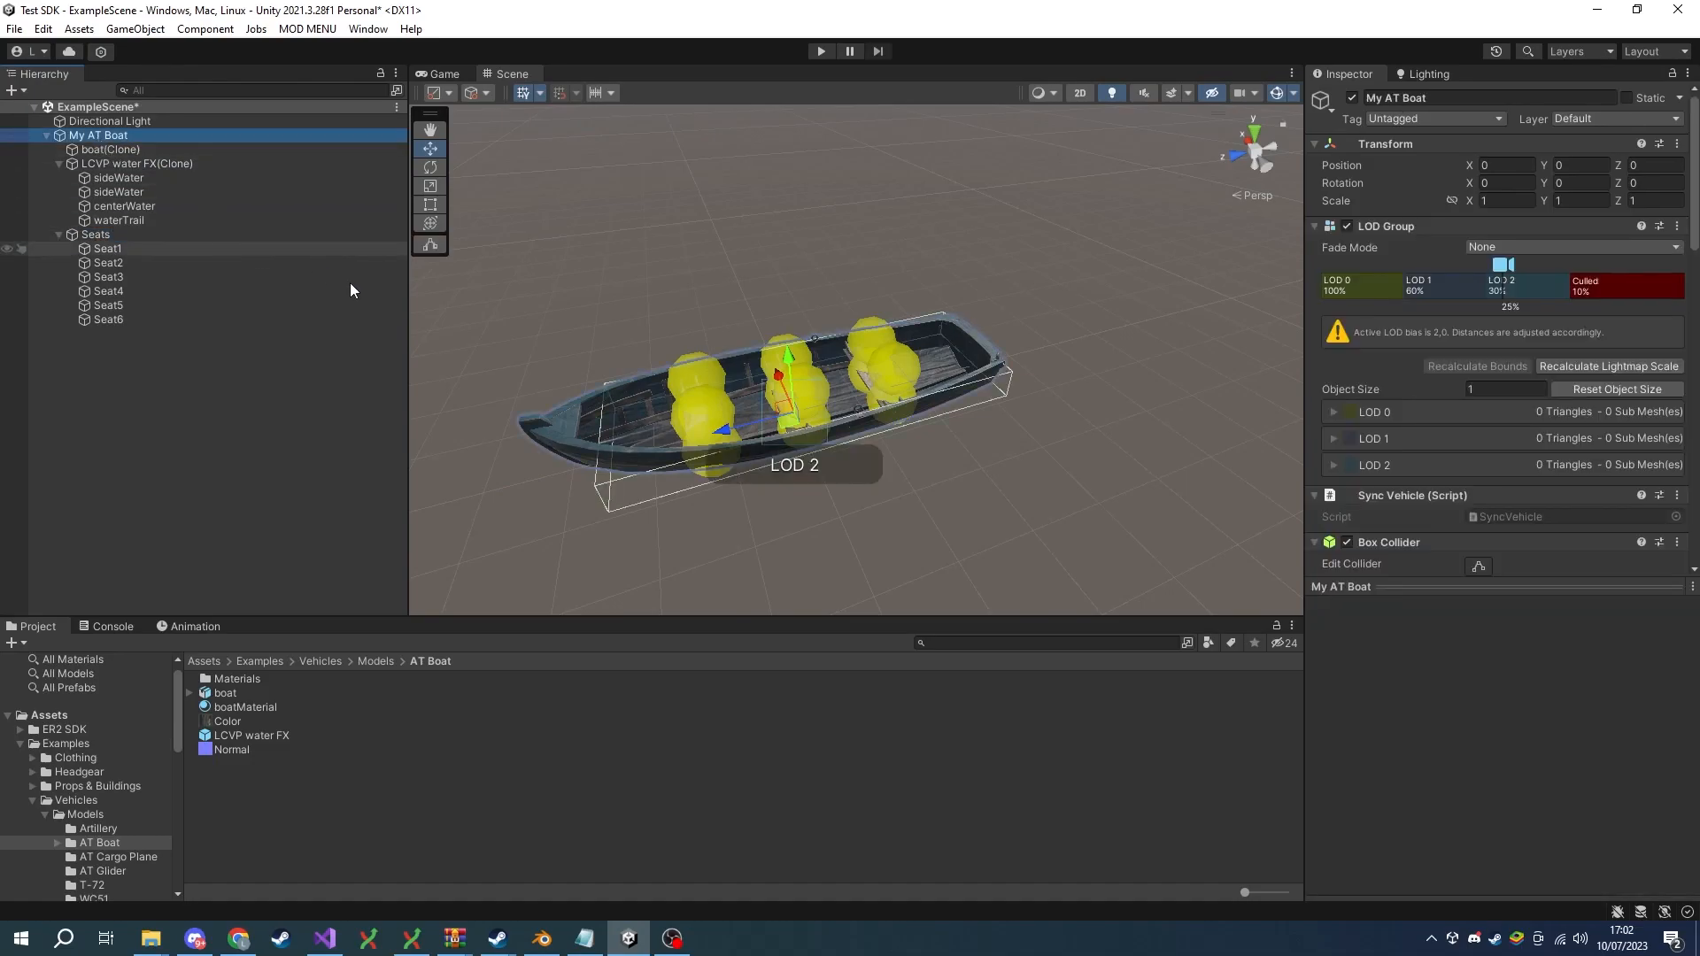
{"action": "left_click", "coordinate": [1477, 584]}
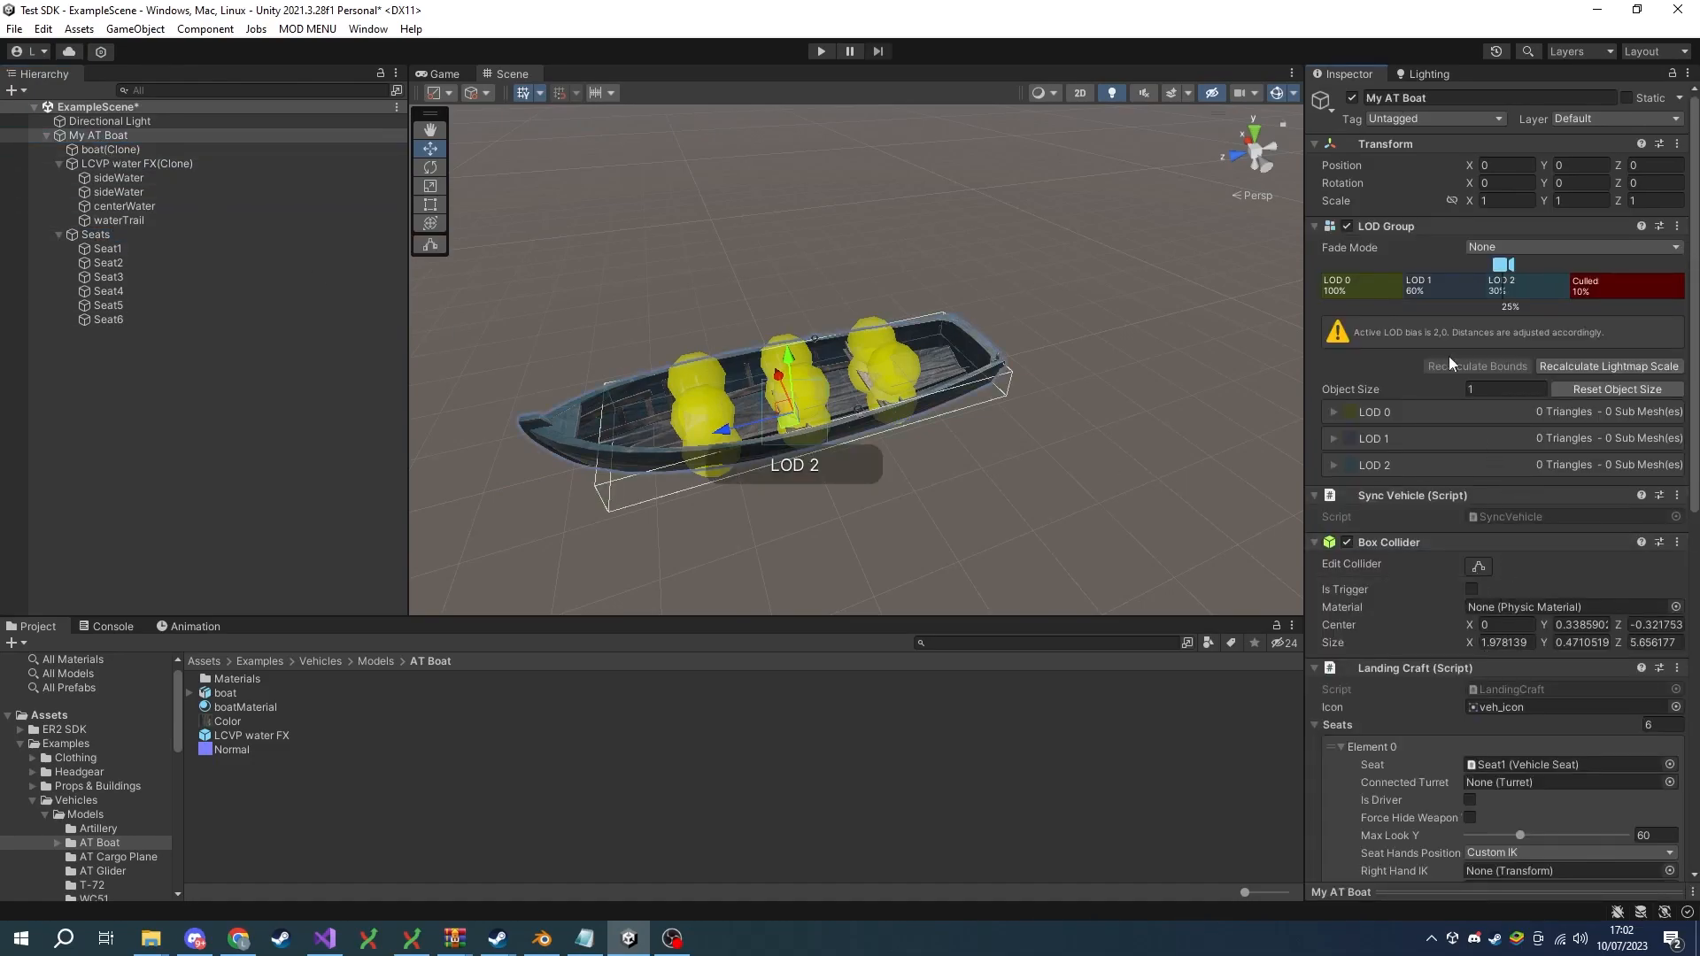
{"action": "scroll", "coordinate": [1436, 256], "scroll_direction": "down", "scroll_amount": 5}
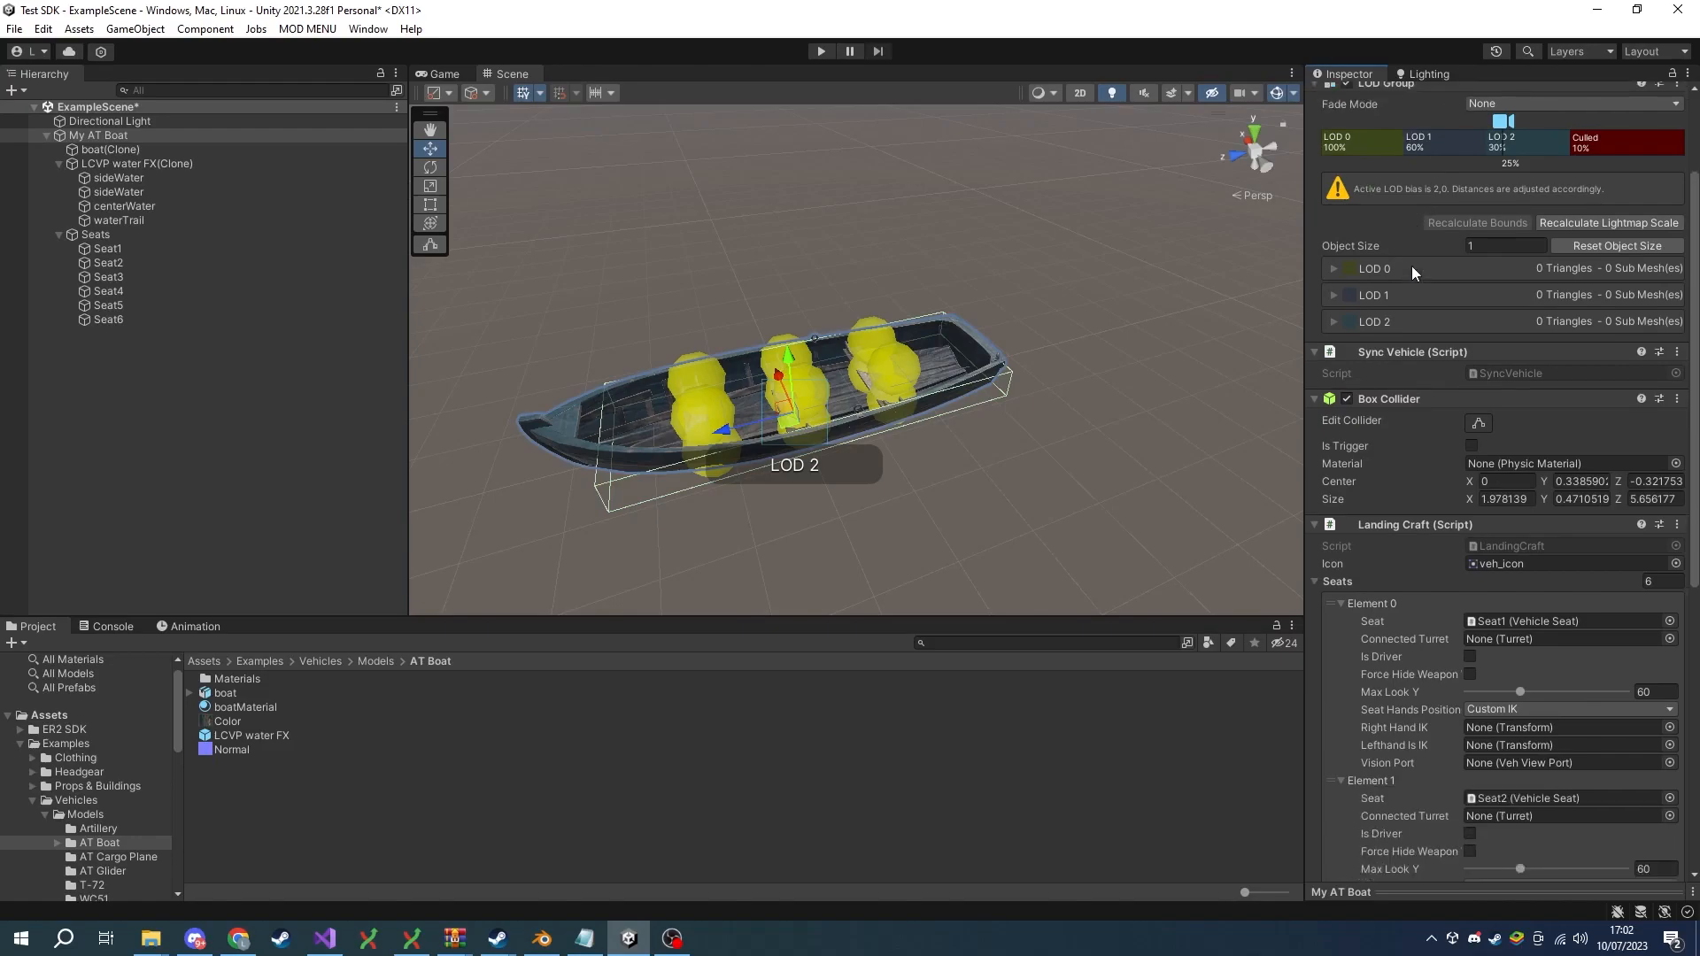
{"action": "scroll", "coordinate": [1411, 265], "scroll_direction": "down", "scroll_amount": 1}
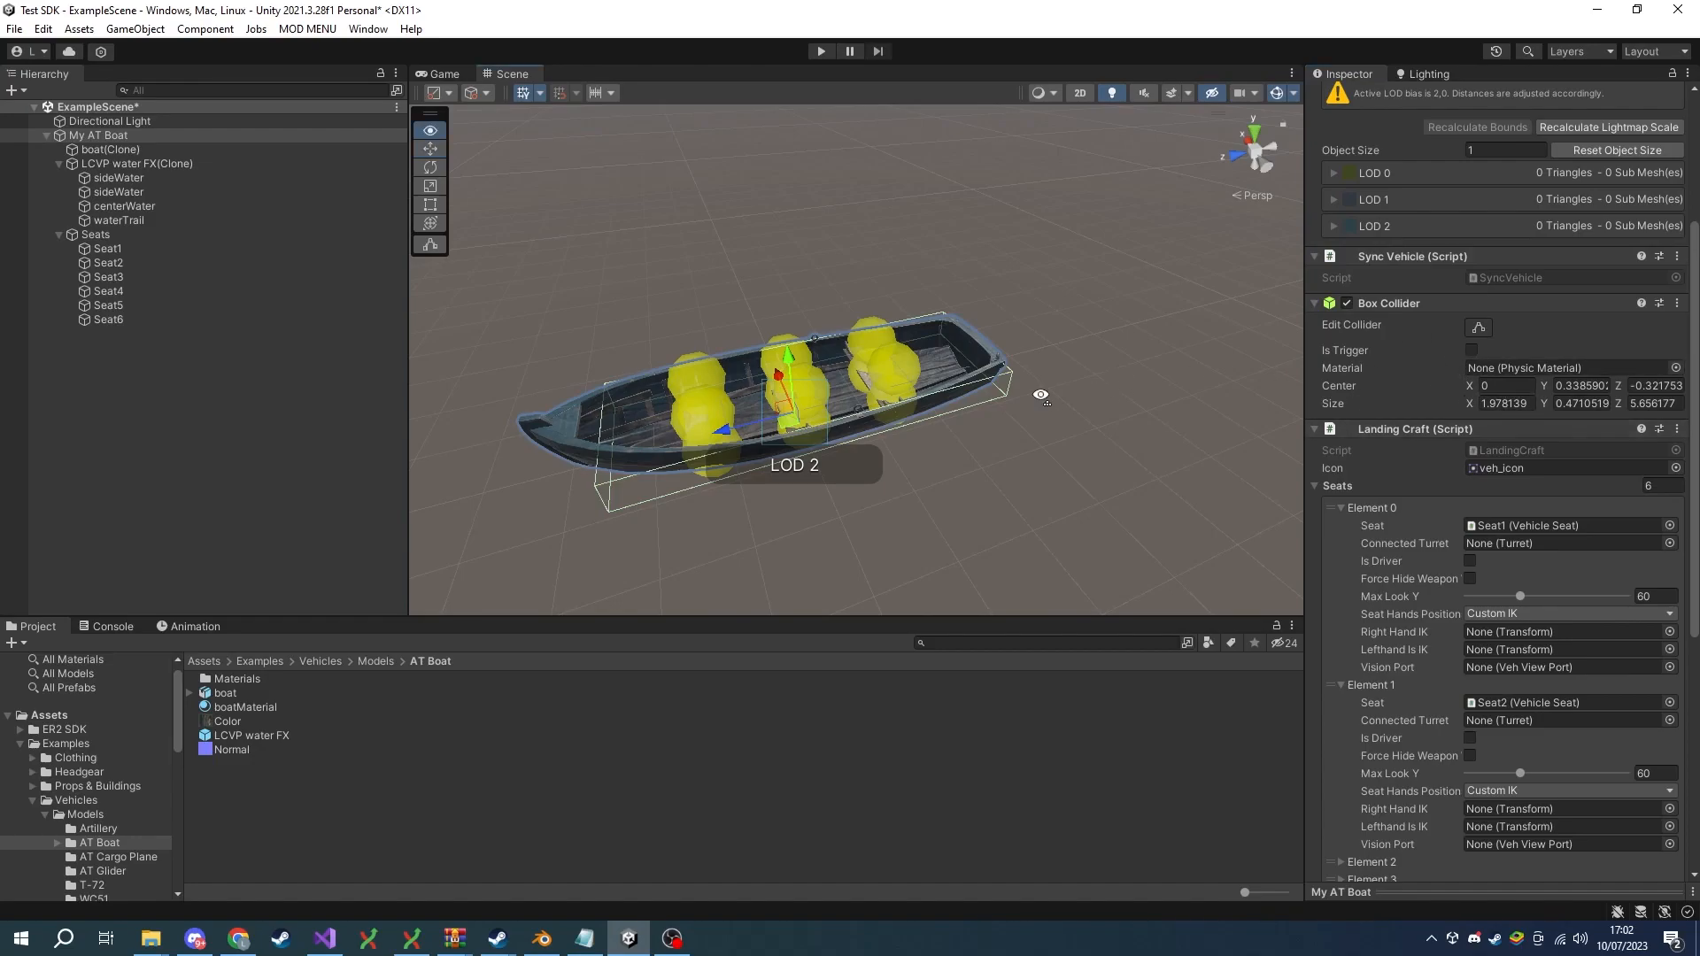
Try shifting the Box Collider's center along X on My AT Boat to see how the collider bounds move.
{"action": "left_click_drag", "start_coordinate": [1041, 397], "coordinate": [976, 419], "text": "alt"}
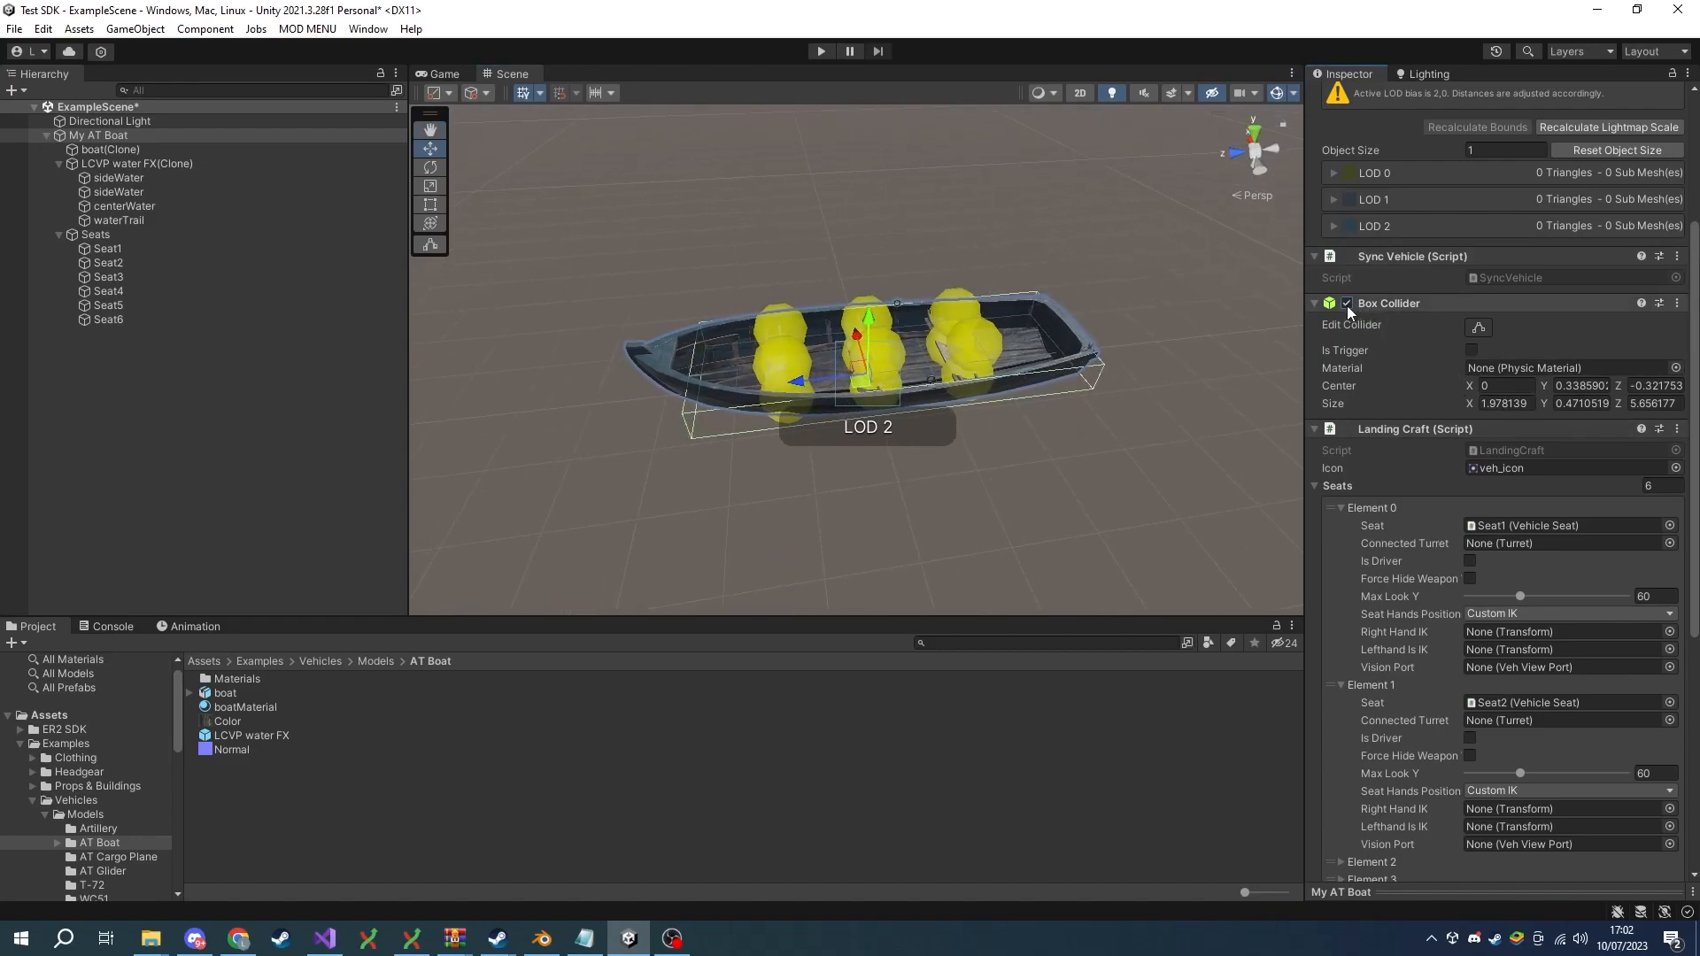
{"action": "left_click", "coordinate": [1506, 385]}
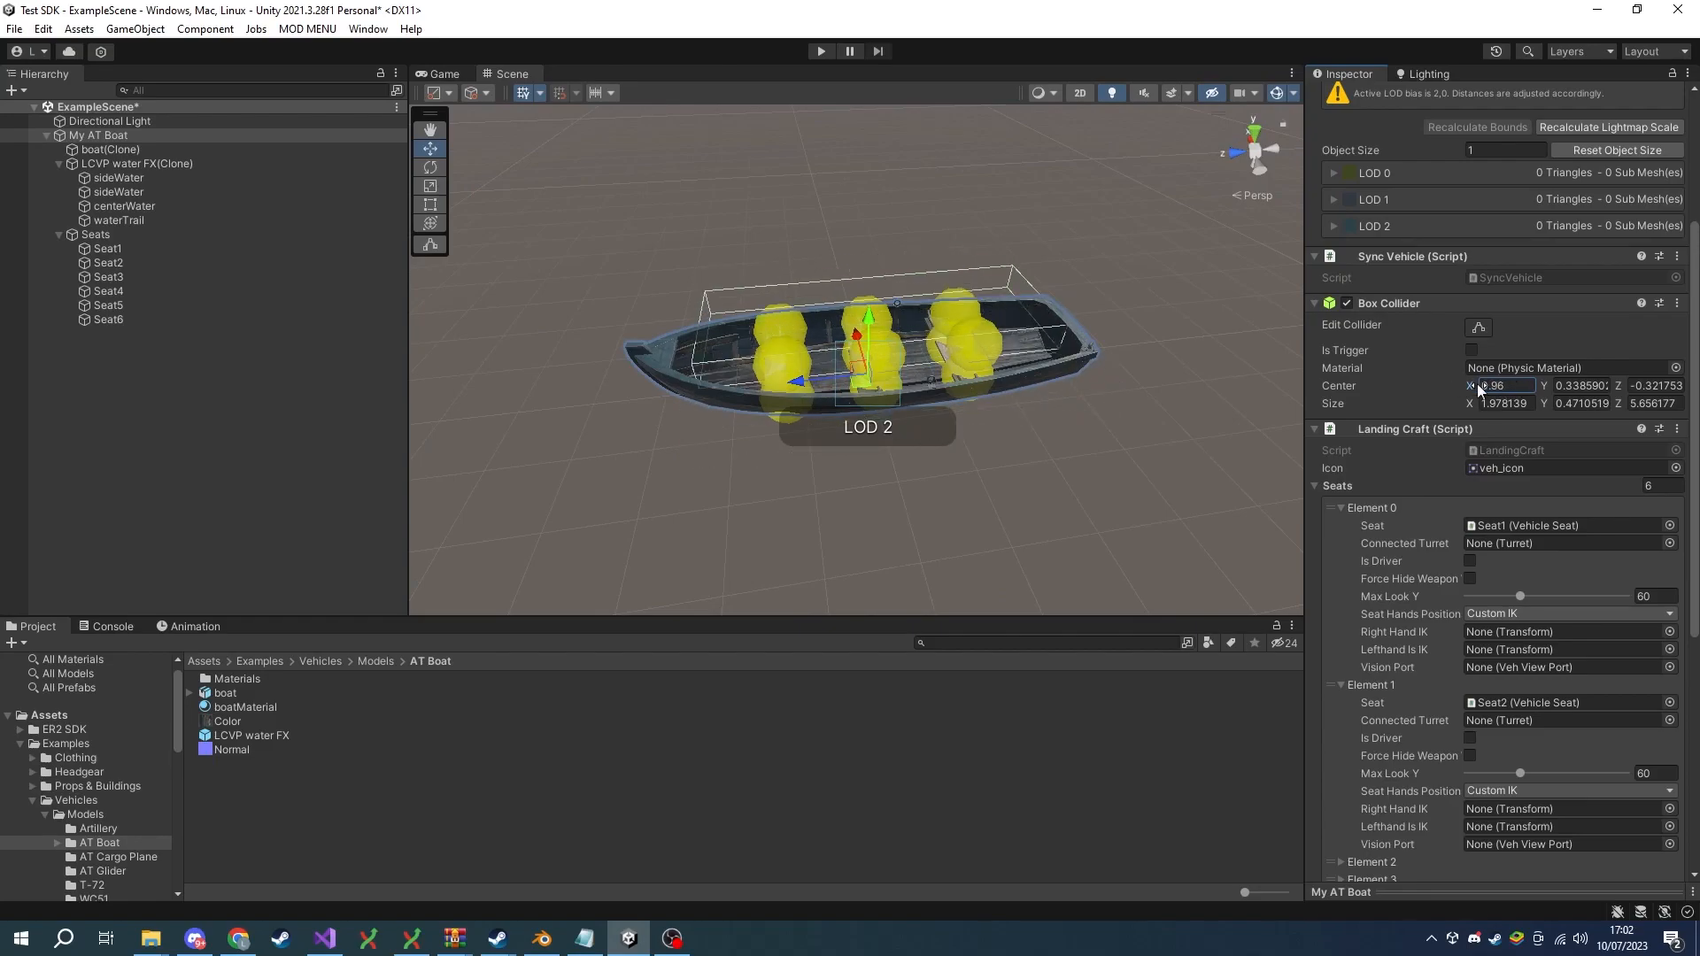
{"action": "right_click_drag", "start_coordinate": [1077, 398], "coordinate": [1126, 383]}
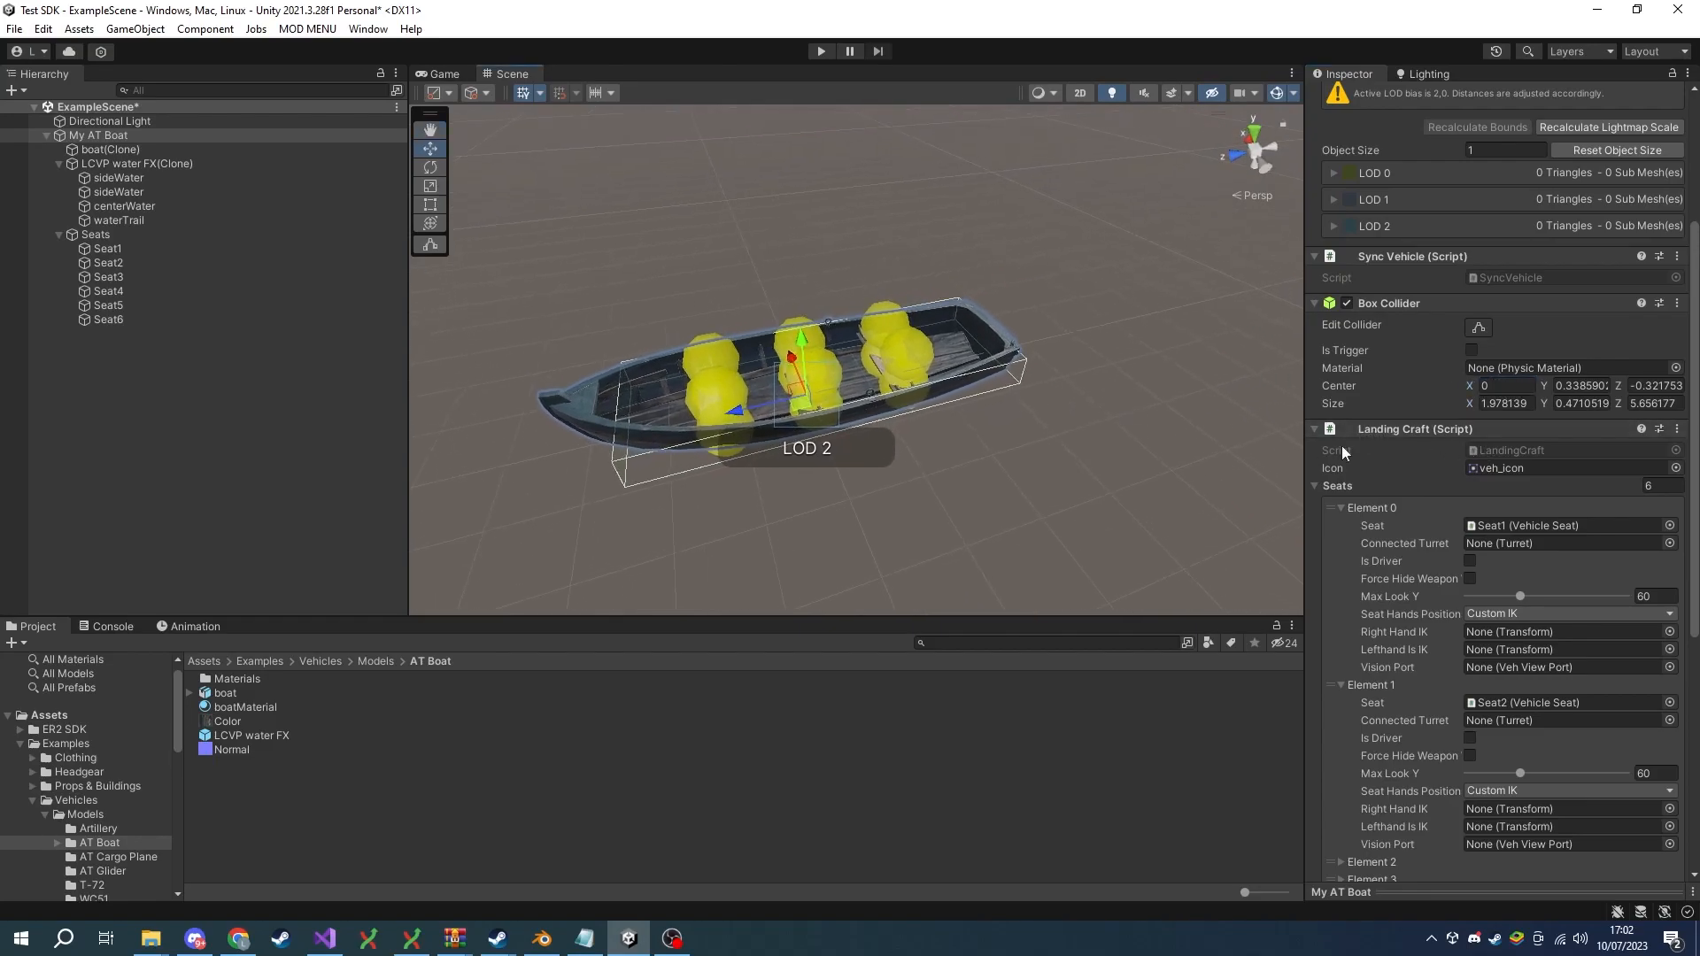
Examine the Landing Craft script's icon and trace the seats assigned to Elements 0 through 3.
{"action": "scroll", "coordinate": [1396, 443], "scroll_direction": "down", "scroll_amount": 3}
{"action": "left_click", "coordinate": [1477, 323]}
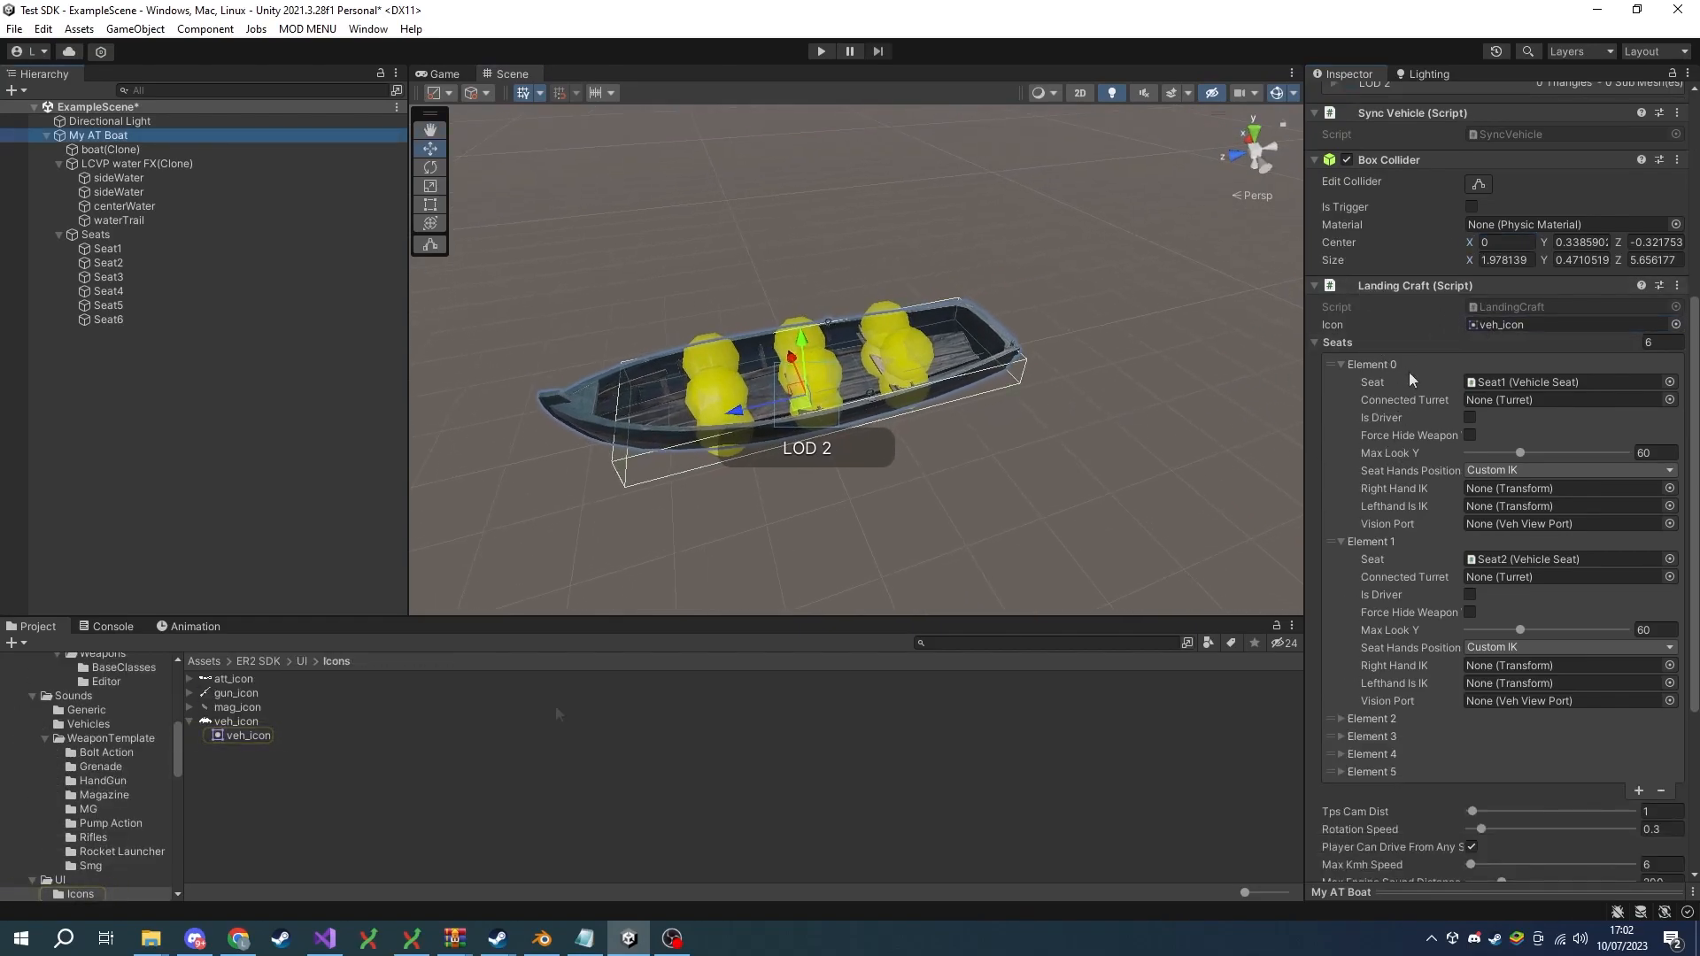
{"action": "left_click", "coordinate": [1360, 718]}
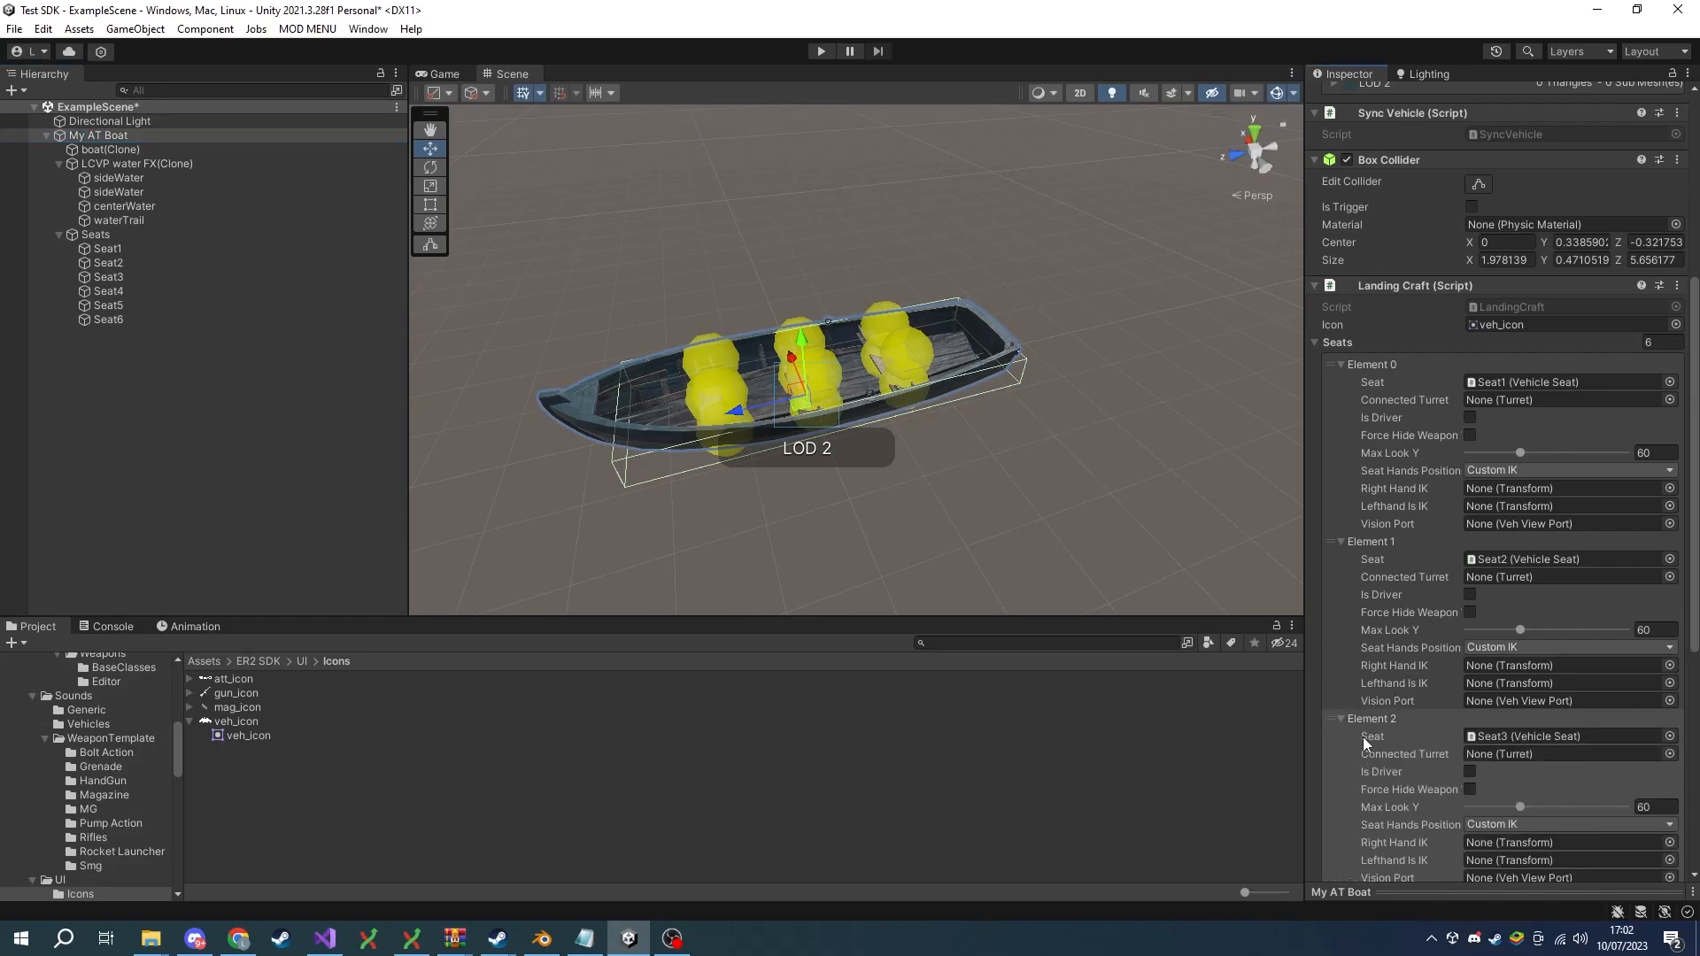
{"action": "scroll", "coordinate": [1372, 709], "scroll_direction": "down", "scroll_amount": 5}
{"action": "scroll", "coordinate": [1530, 274], "scroll_direction": "up", "scroll_amount": 3}
{"action": "left_click", "coordinate": [1527, 284]}
{"action": "left_click", "coordinate": [1553, 460]}
{"action": "left_click", "coordinate": [1527, 639]}
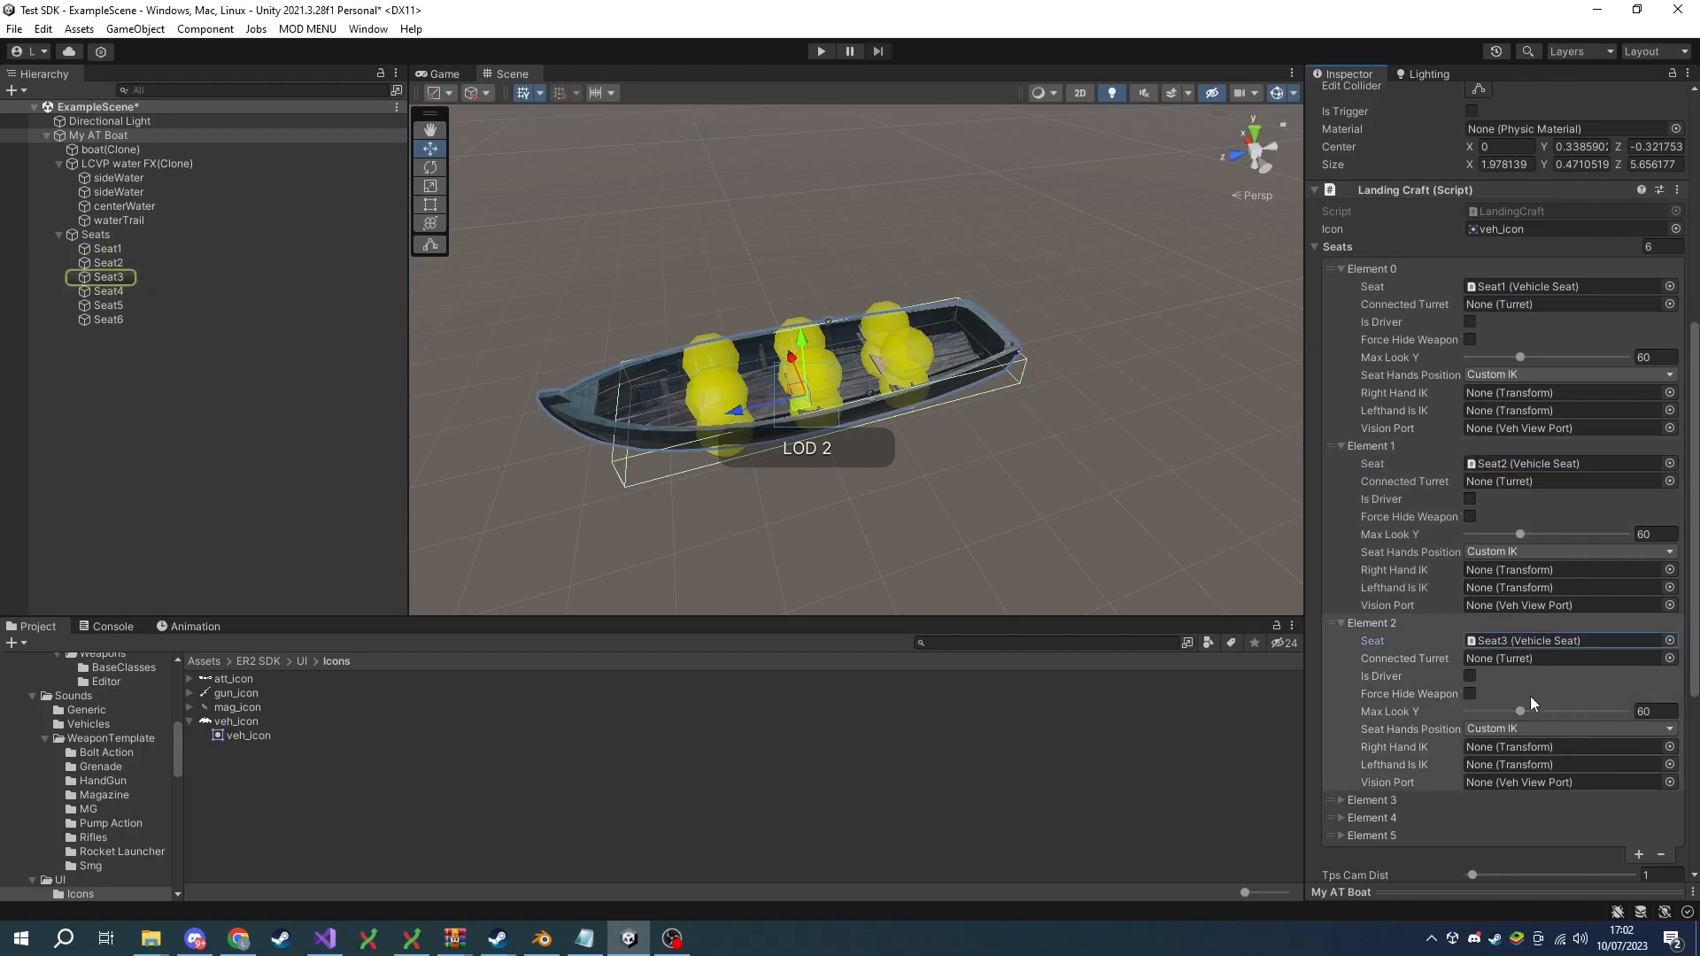
{"action": "left_click", "coordinate": [1360, 803]}
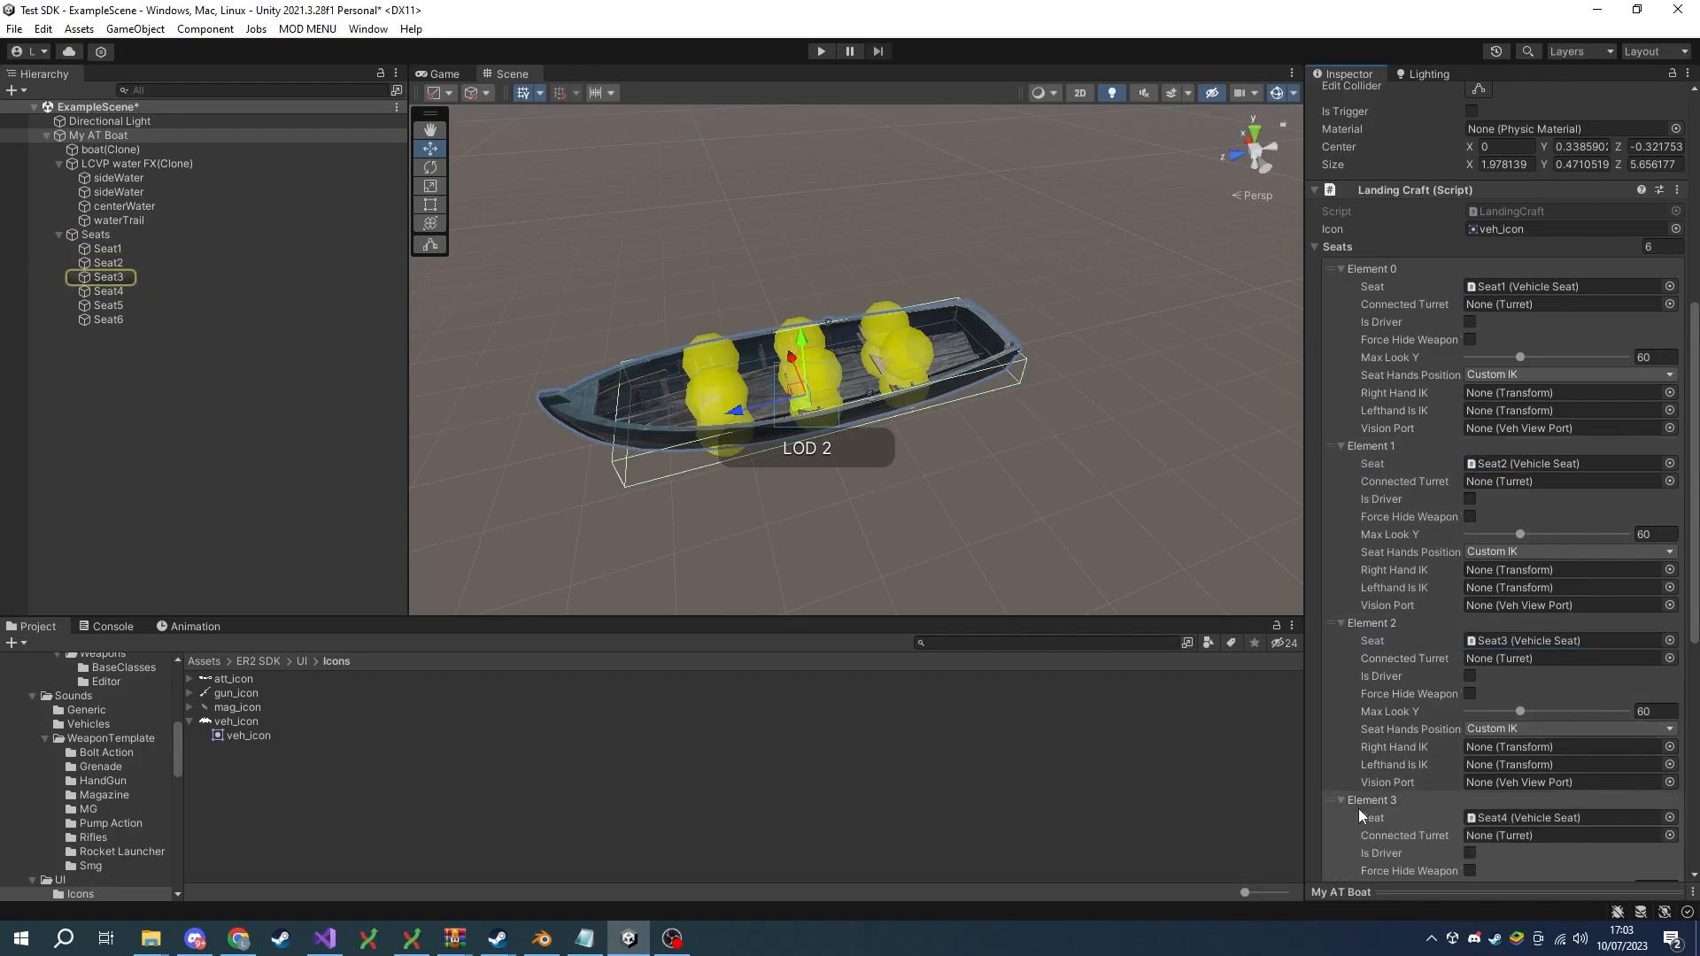
{"action": "left_click", "coordinate": [1509, 814]}
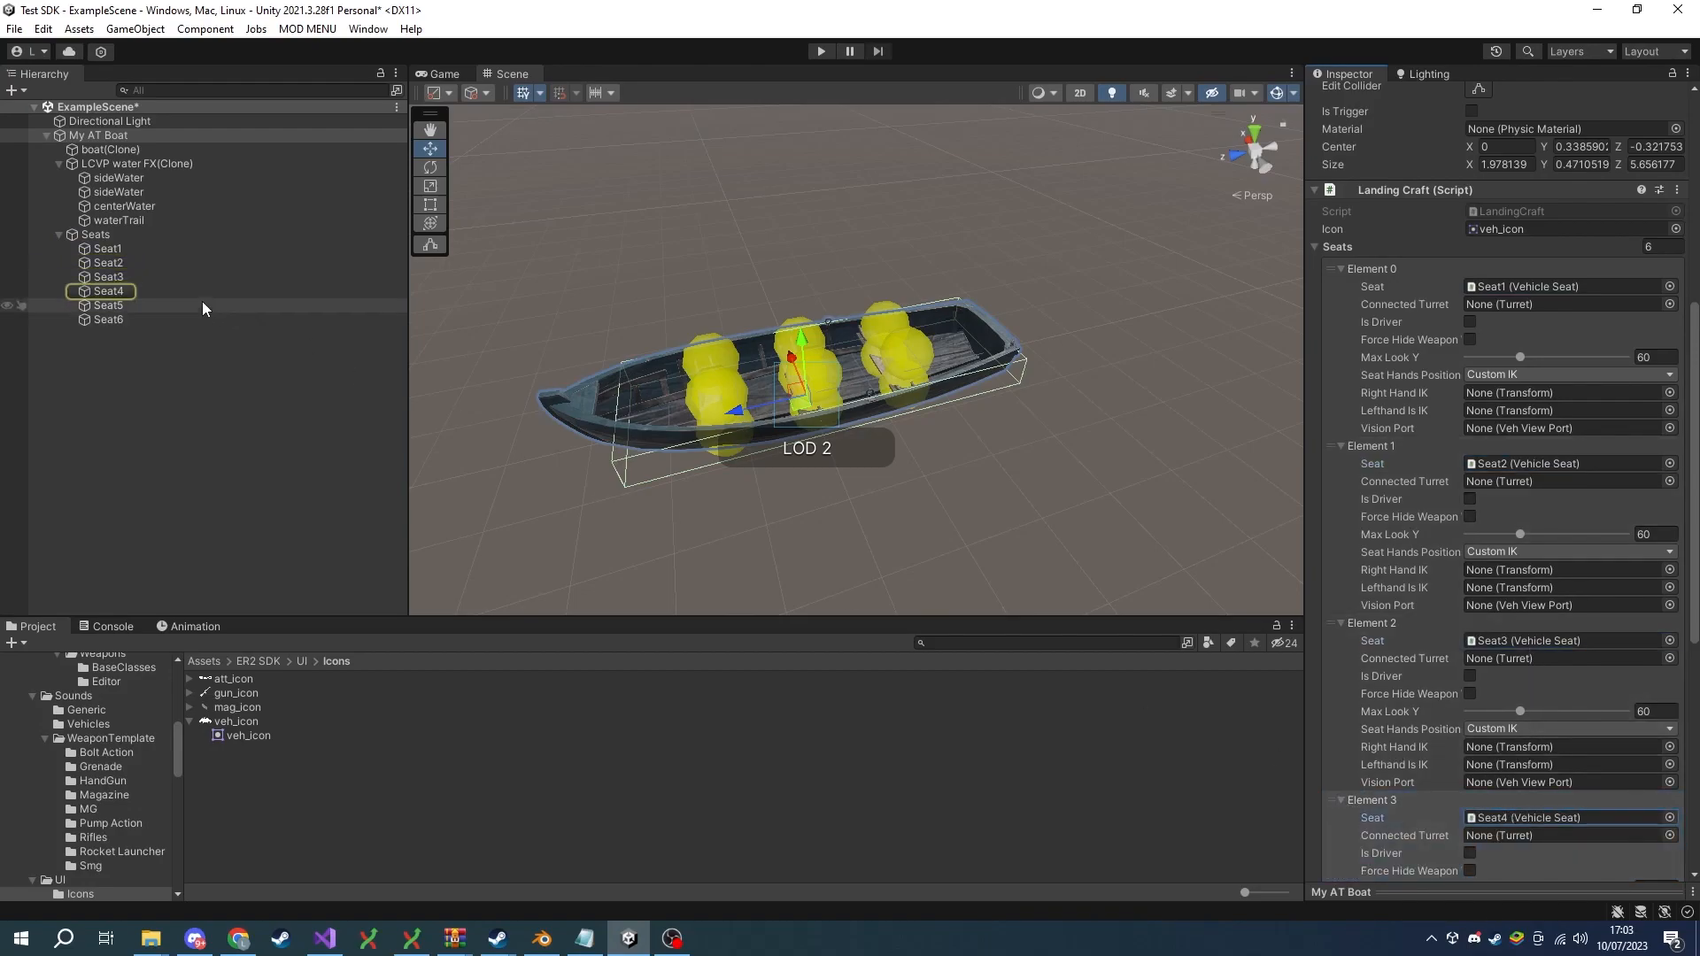
Inspect the placement and Vehicle Seat settings of the individual seat objects, Seat1 through Seat5.
{"action": "left_click", "coordinate": [135, 252]}
{"action": "left_click", "coordinate": [134, 264]}
{"action": "left_click", "coordinate": [133, 277]}
{"action": "left_click", "coordinate": [133, 290]}
{"action": "left_click", "coordinate": [131, 304]}
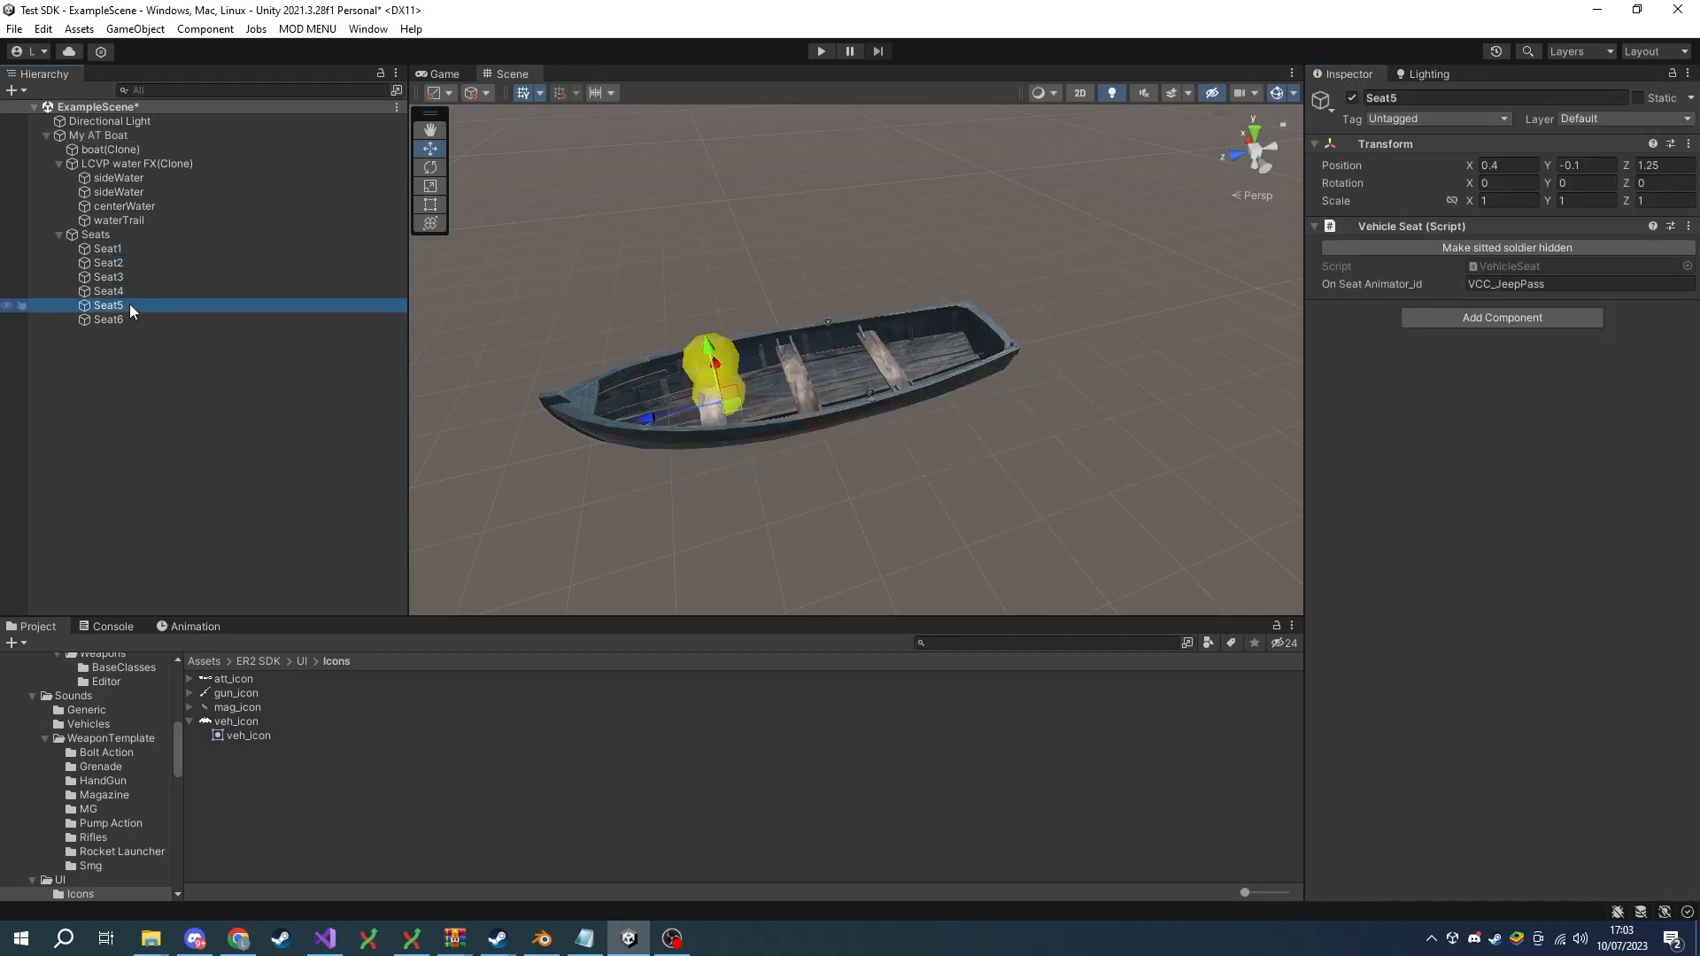
{"action": "left_click", "coordinate": [130, 250]}
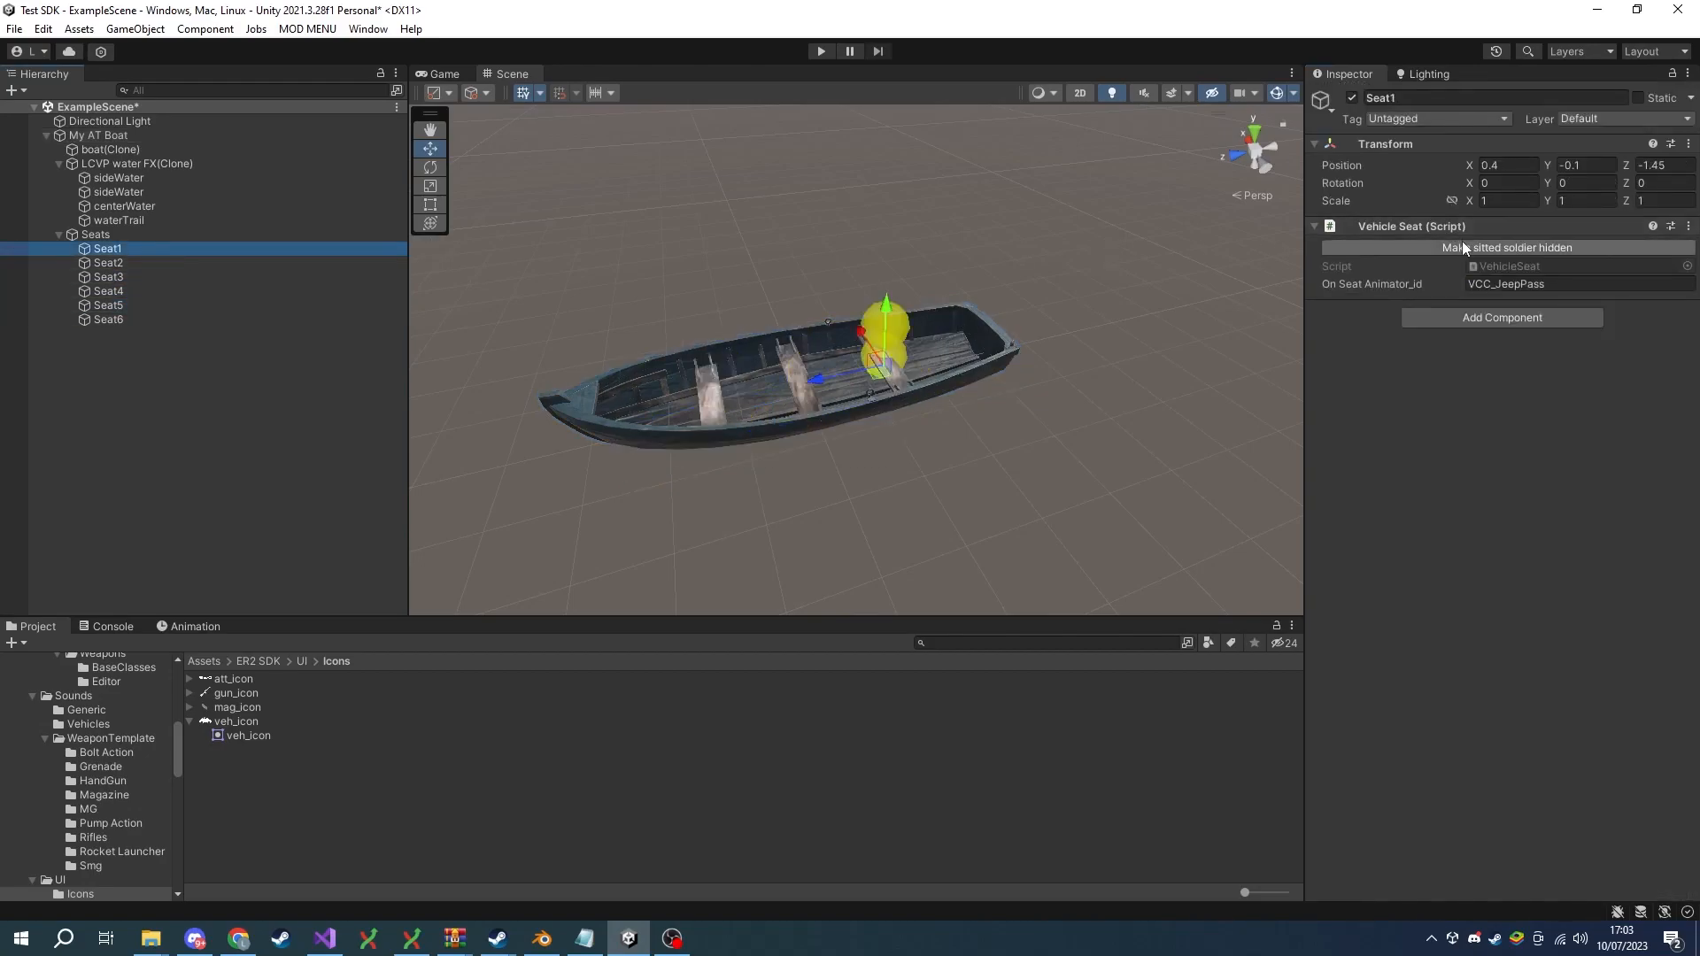
Review My AT Boat's remaining Landing Craft settings, including speed, engine sounds, Internal Parts, Muffler Smoke and Water Splash.
{"action": "left_click", "coordinate": [97, 136]}
{"action": "scroll", "coordinate": [1370, 429], "scroll_direction": "down", "scroll_amount": 20}
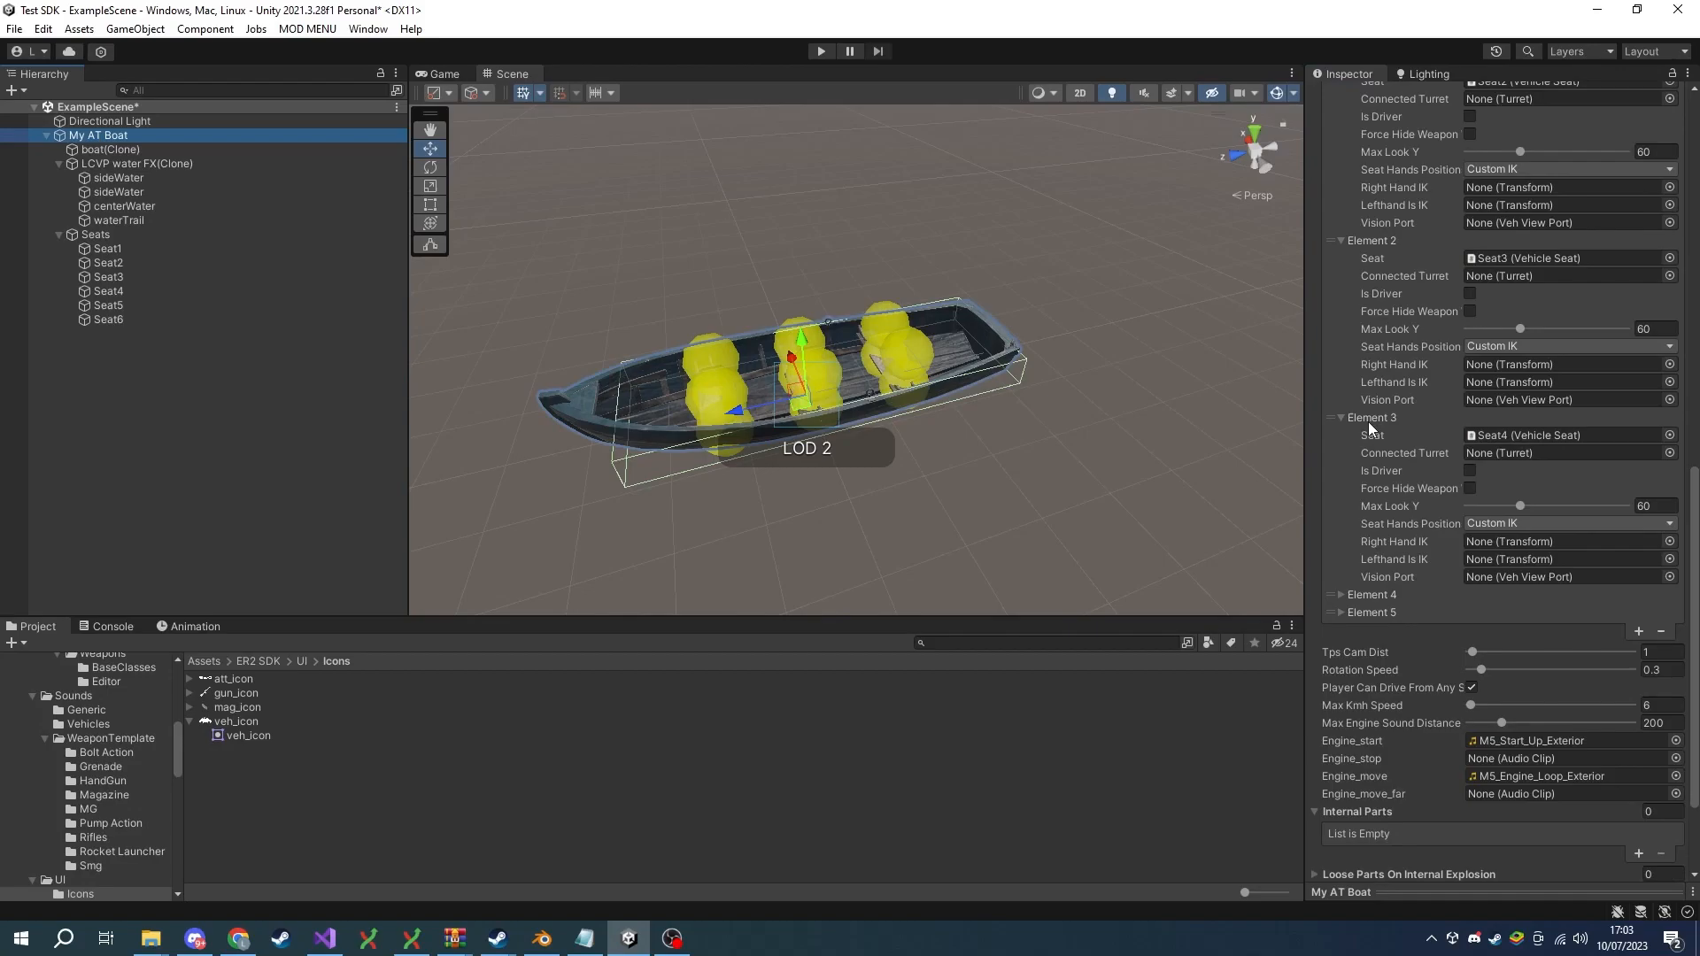
{"action": "scroll", "coordinate": [1370, 428], "scroll_direction": "down", "scroll_amount": 3}
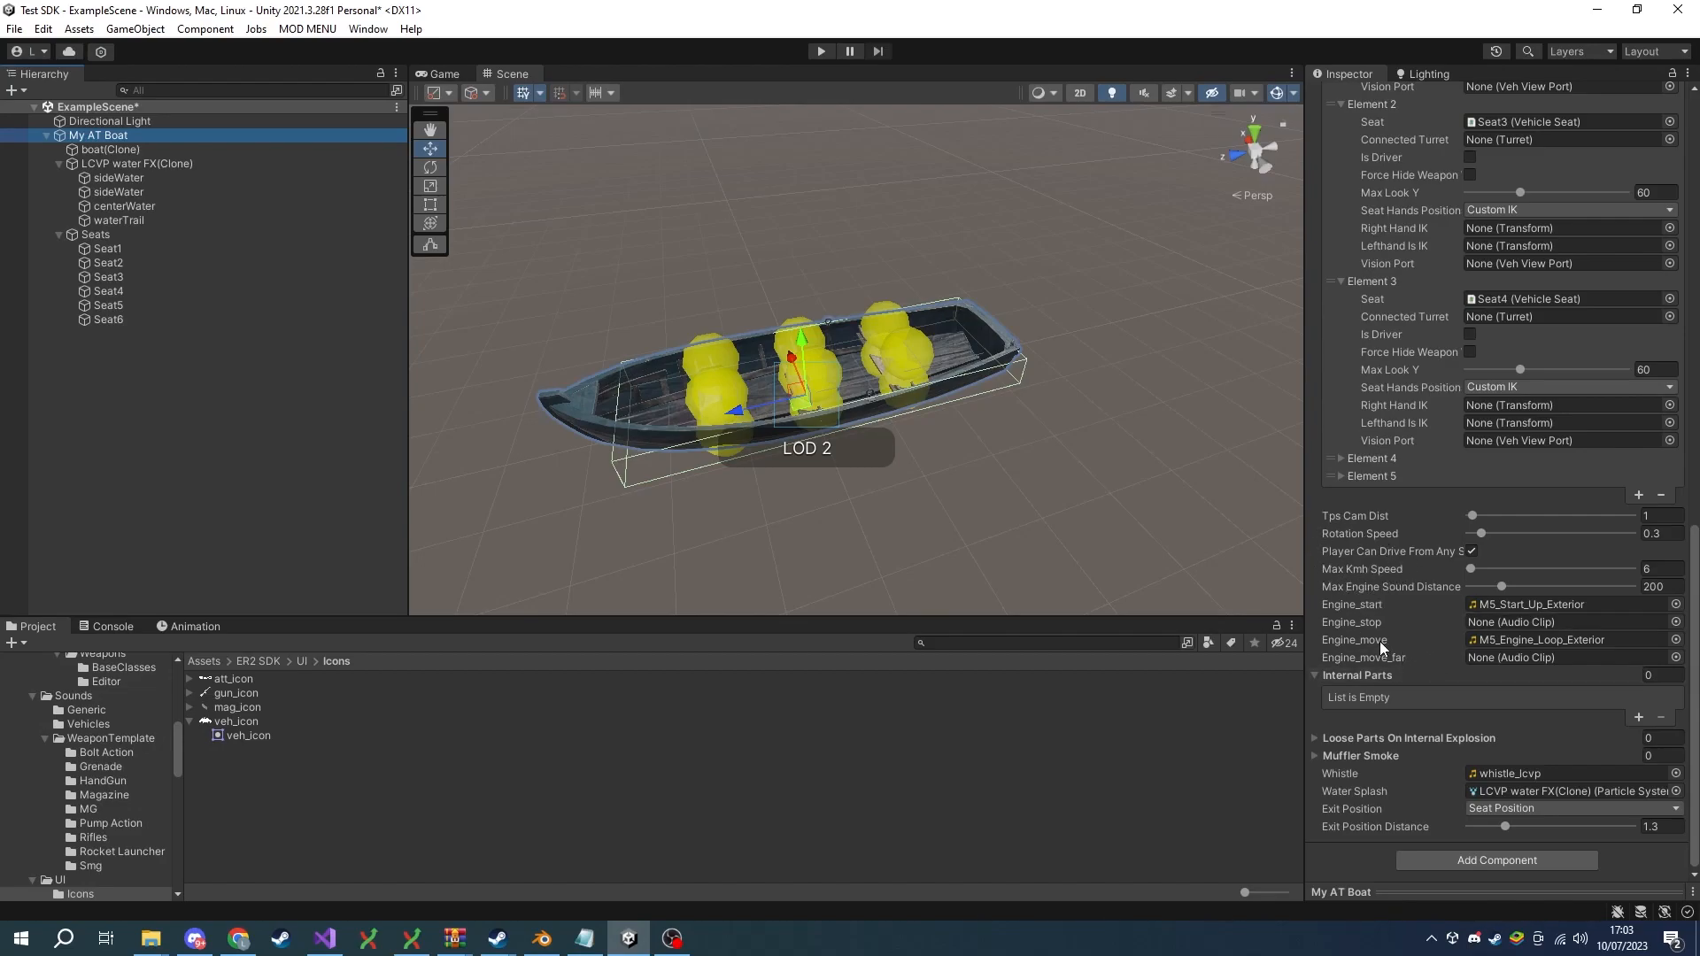
{"action": "left_click", "coordinate": [1349, 676]}
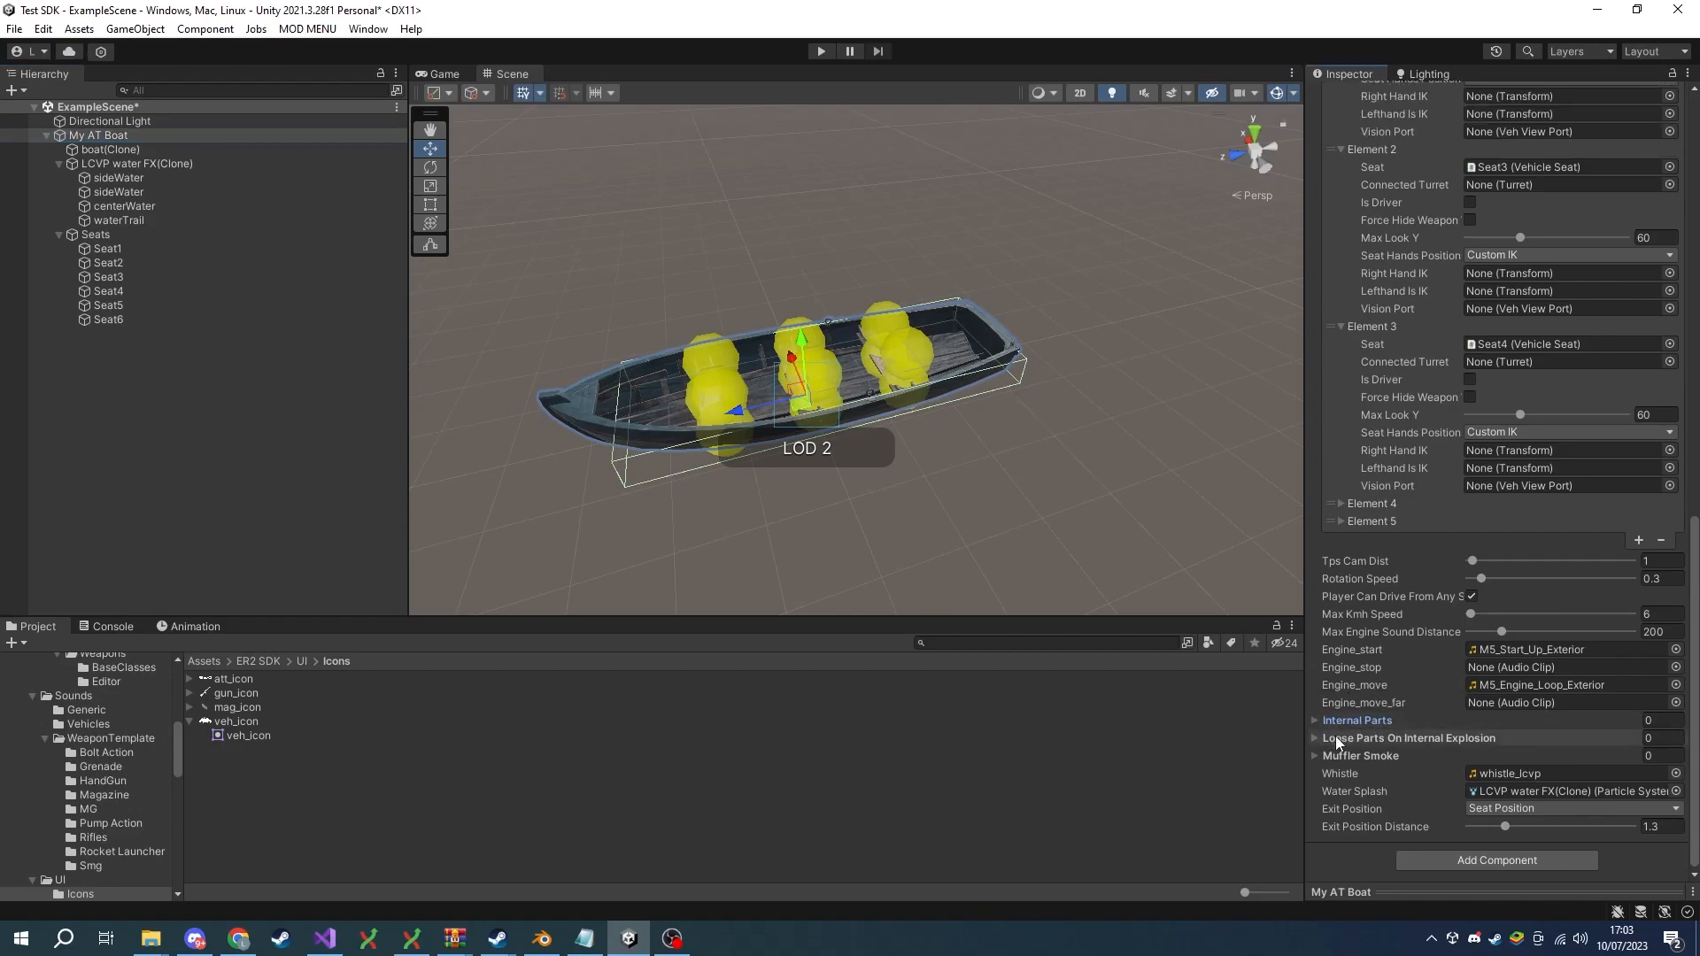
{"action": "left_click", "coordinate": [1354, 758]}
{"action": "left_click", "coordinate": [1354, 758]}
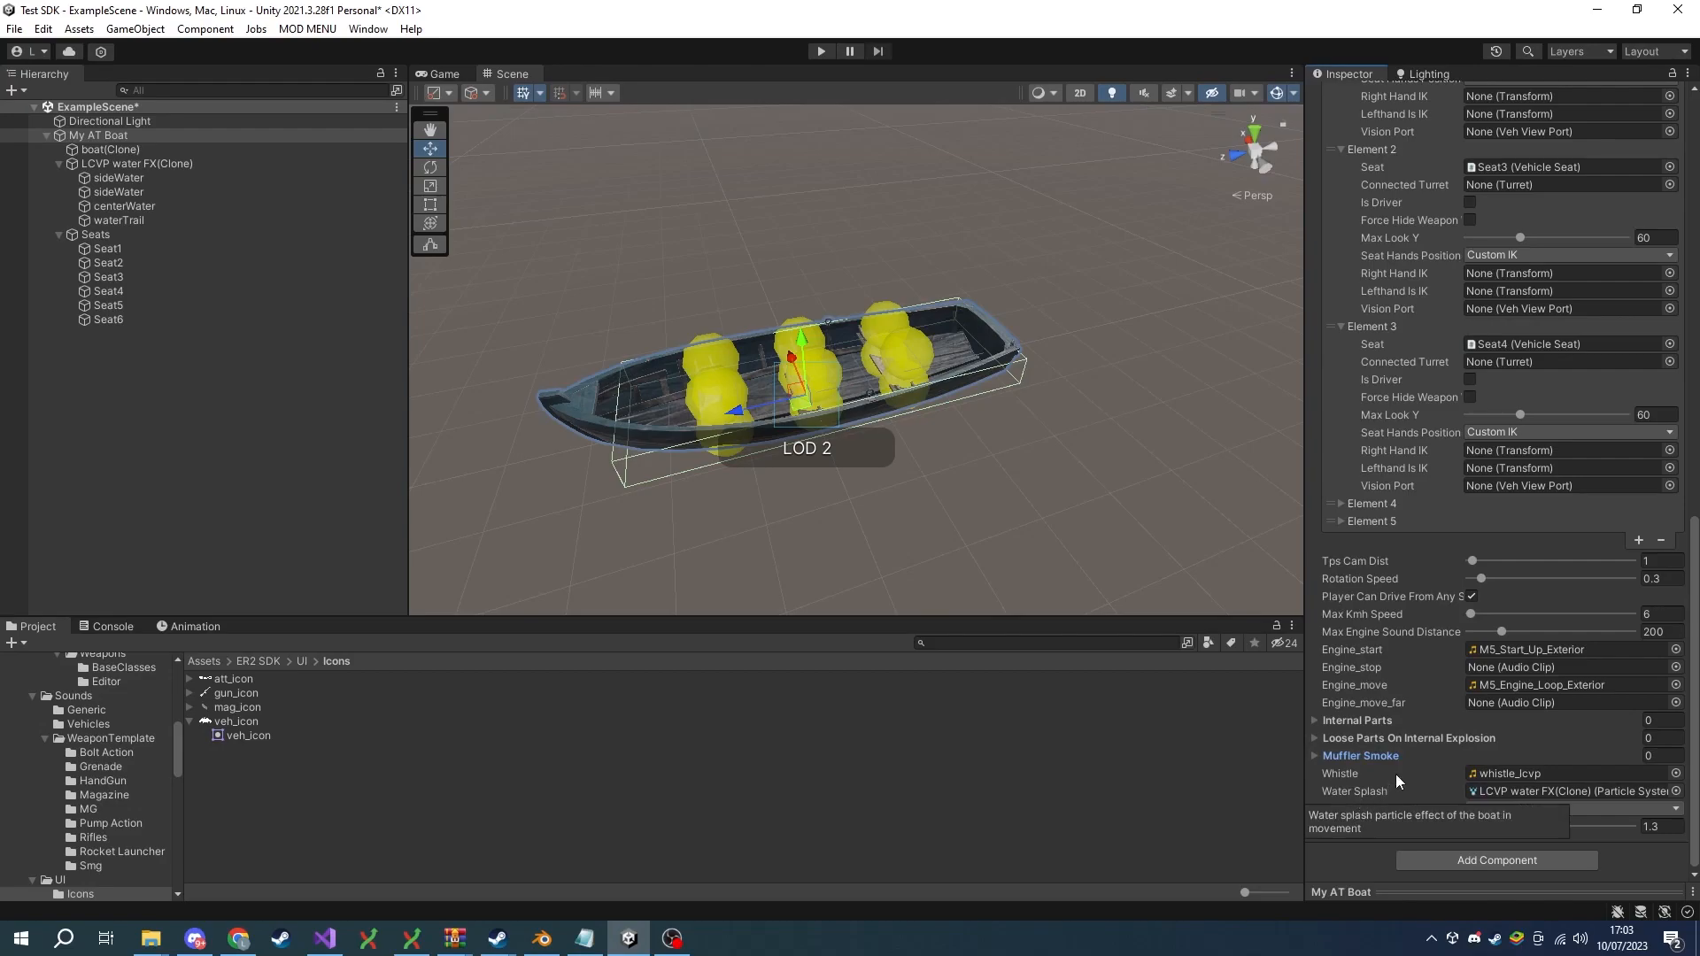
Inspect the boat's water FX object and try repositioning the effect in the LCVP water FX prefab.
{"action": "left_click", "coordinate": [128, 164]}
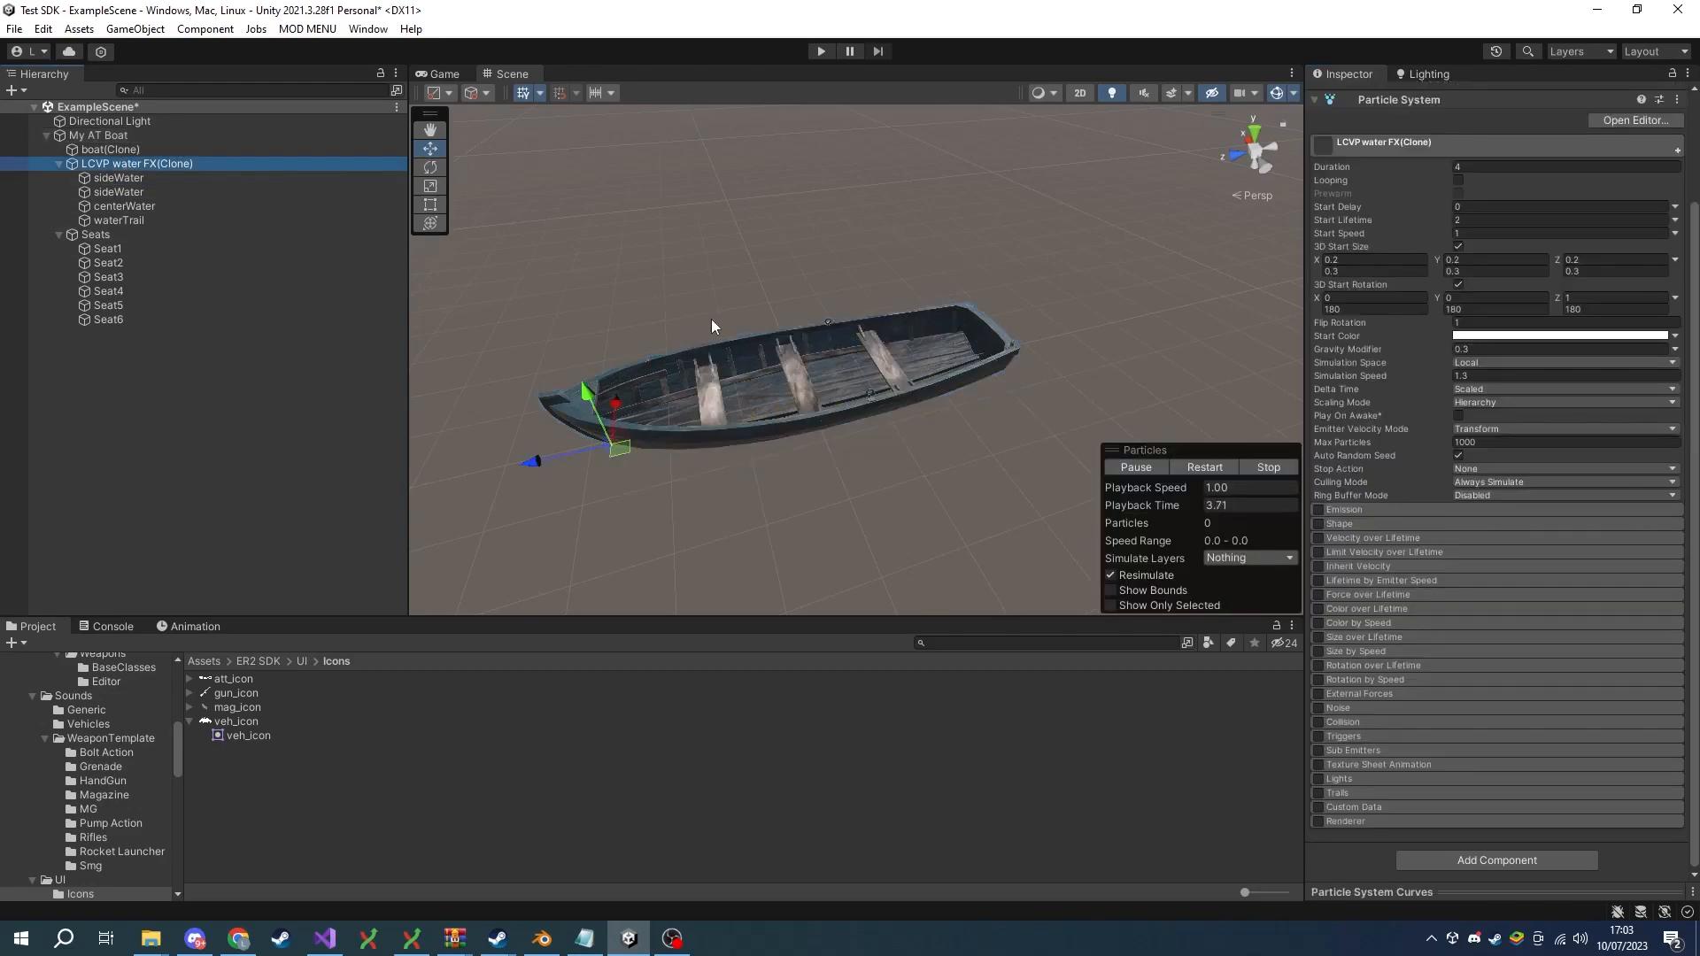
{"action": "scroll", "coordinate": [1390, 368], "scroll_direction": "up", "scroll_amount": 3}
{"action": "right_click_drag", "start_coordinate": [694, 448], "coordinate": [1104, 497]}
{"action": "key", "text": "a"}
{"action": "left_click_drag", "start_coordinate": [812, 503], "coordinate": [800, 470]}
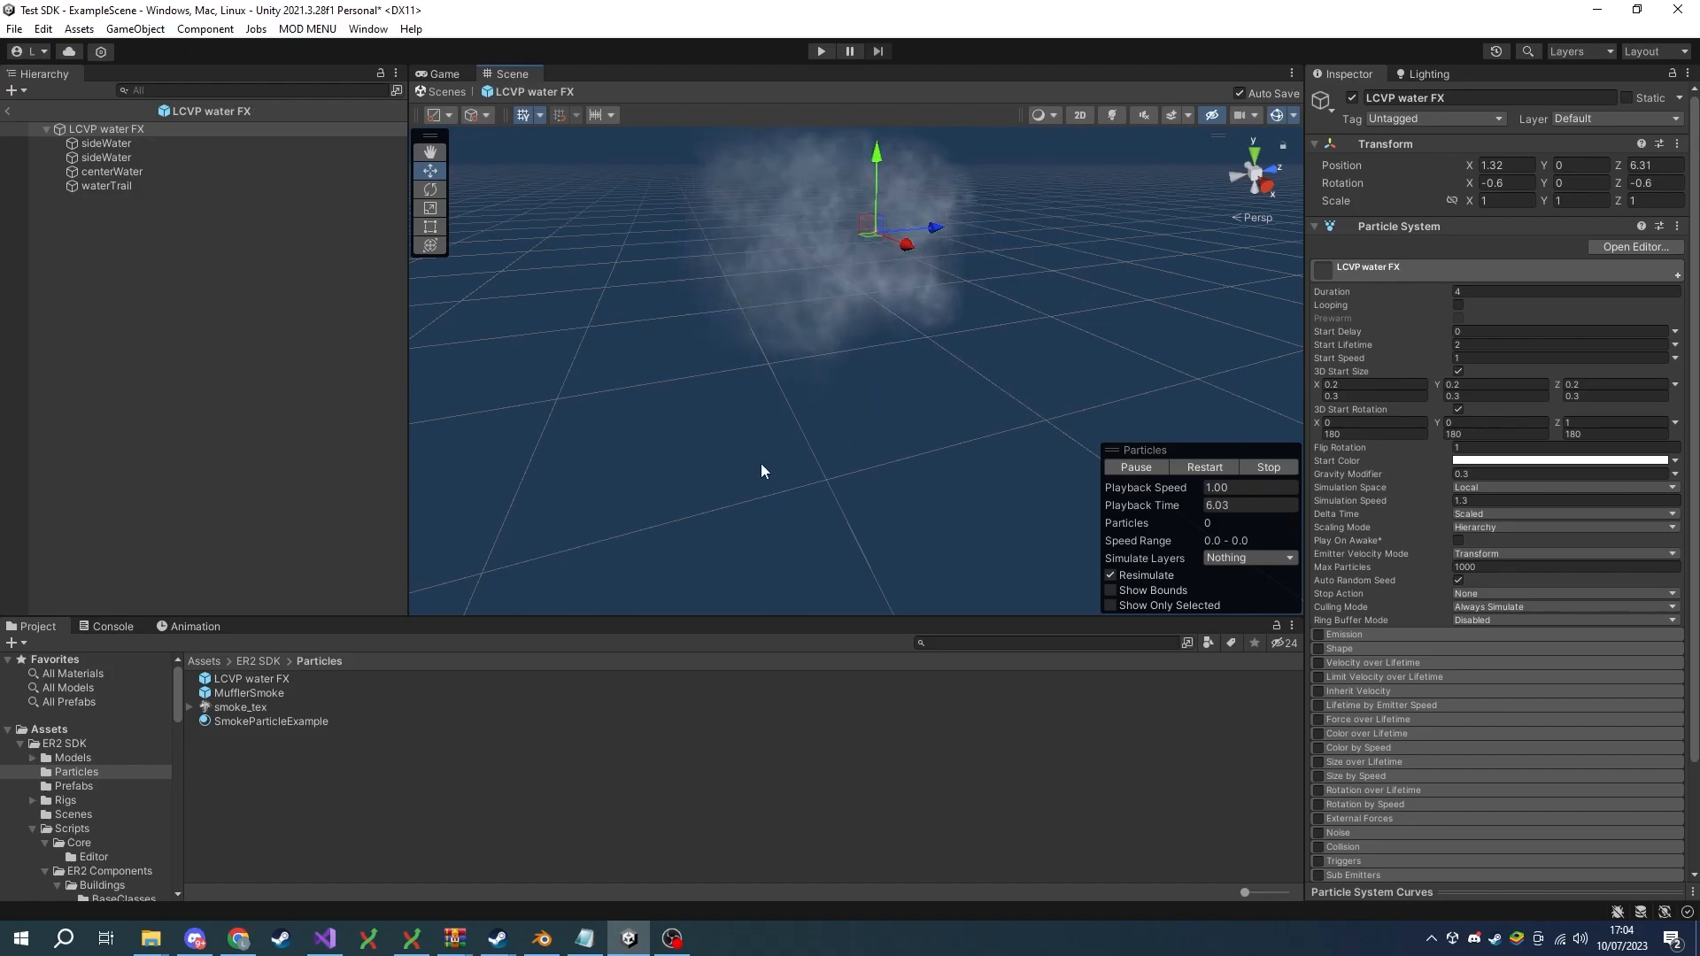
Undo the position changes in the LCVP water FX prefab and return to the ExampleScene.
{"action": "key", "text": "ctrl+z"}
{"action": "key", "text": "ctrl+z"}
{"action": "key", "text": "ctrl+z"}
{"action": "key", "text": "ctrl+z"}
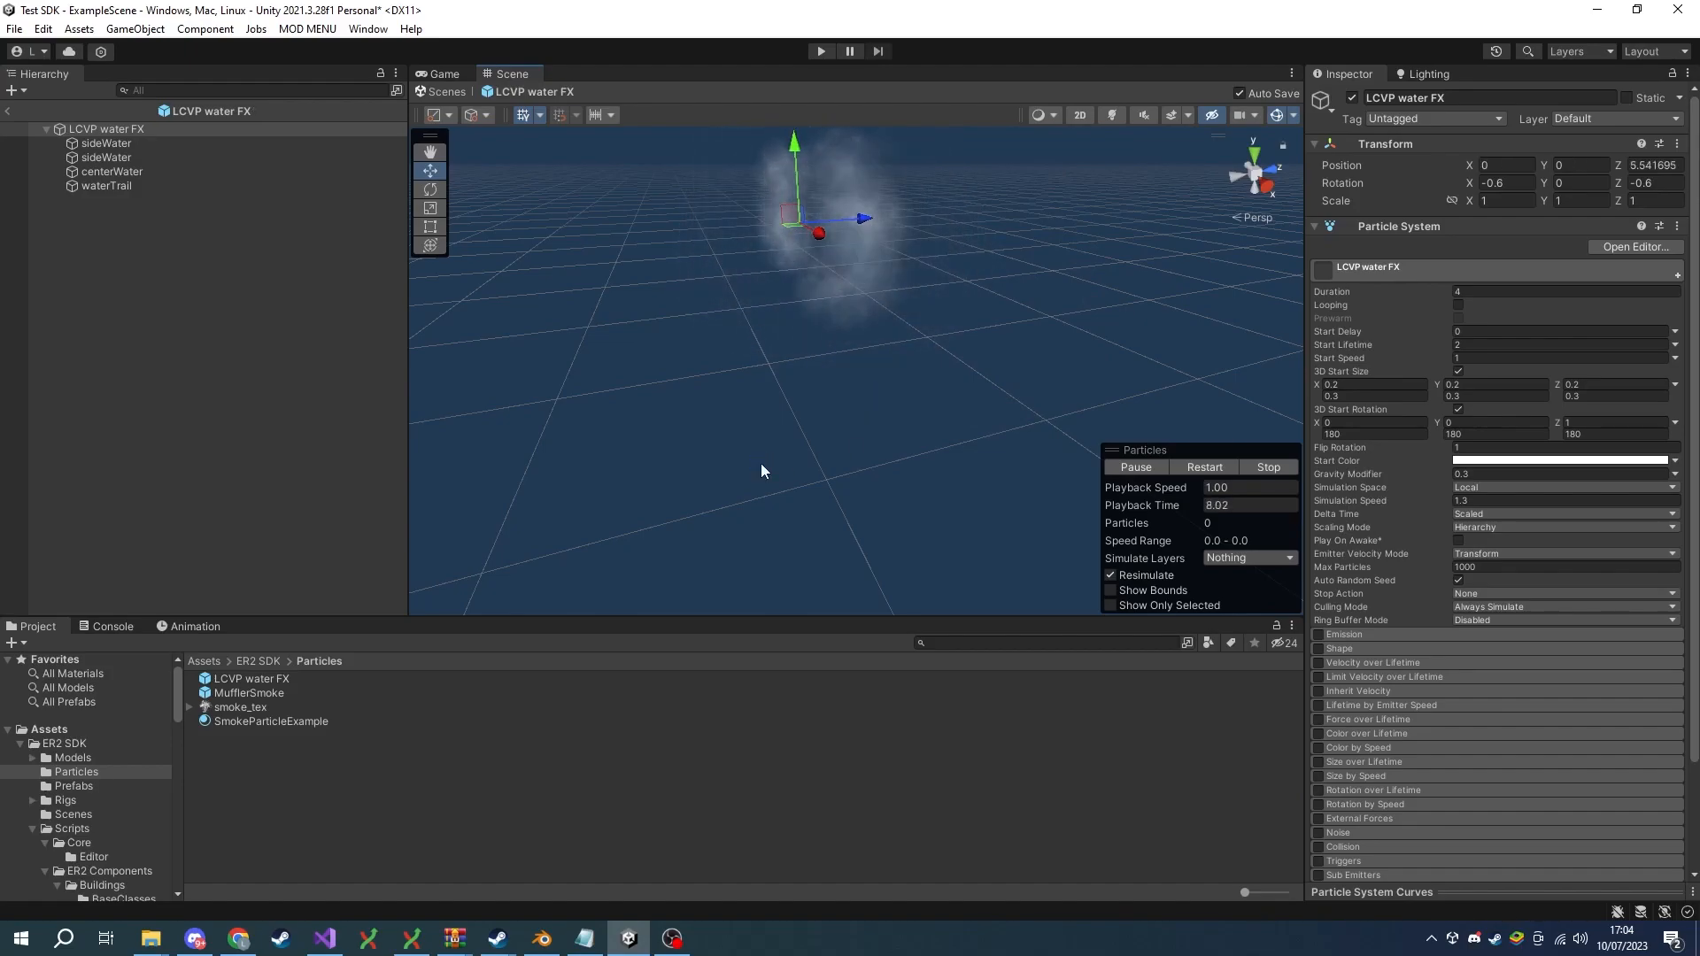
{"action": "key", "text": "ctrl+z"}
{"action": "left_click", "coordinate": [8, 112]}
Collapse the boat's water FX group and review the lower Landing Craft settings on My AT Boat.
{"action": "right_click_drag", "start_coordinate": [689, 431], "coordinate": [348, 437]}
{"action": "left_click", "coordinate": [103, 165]}
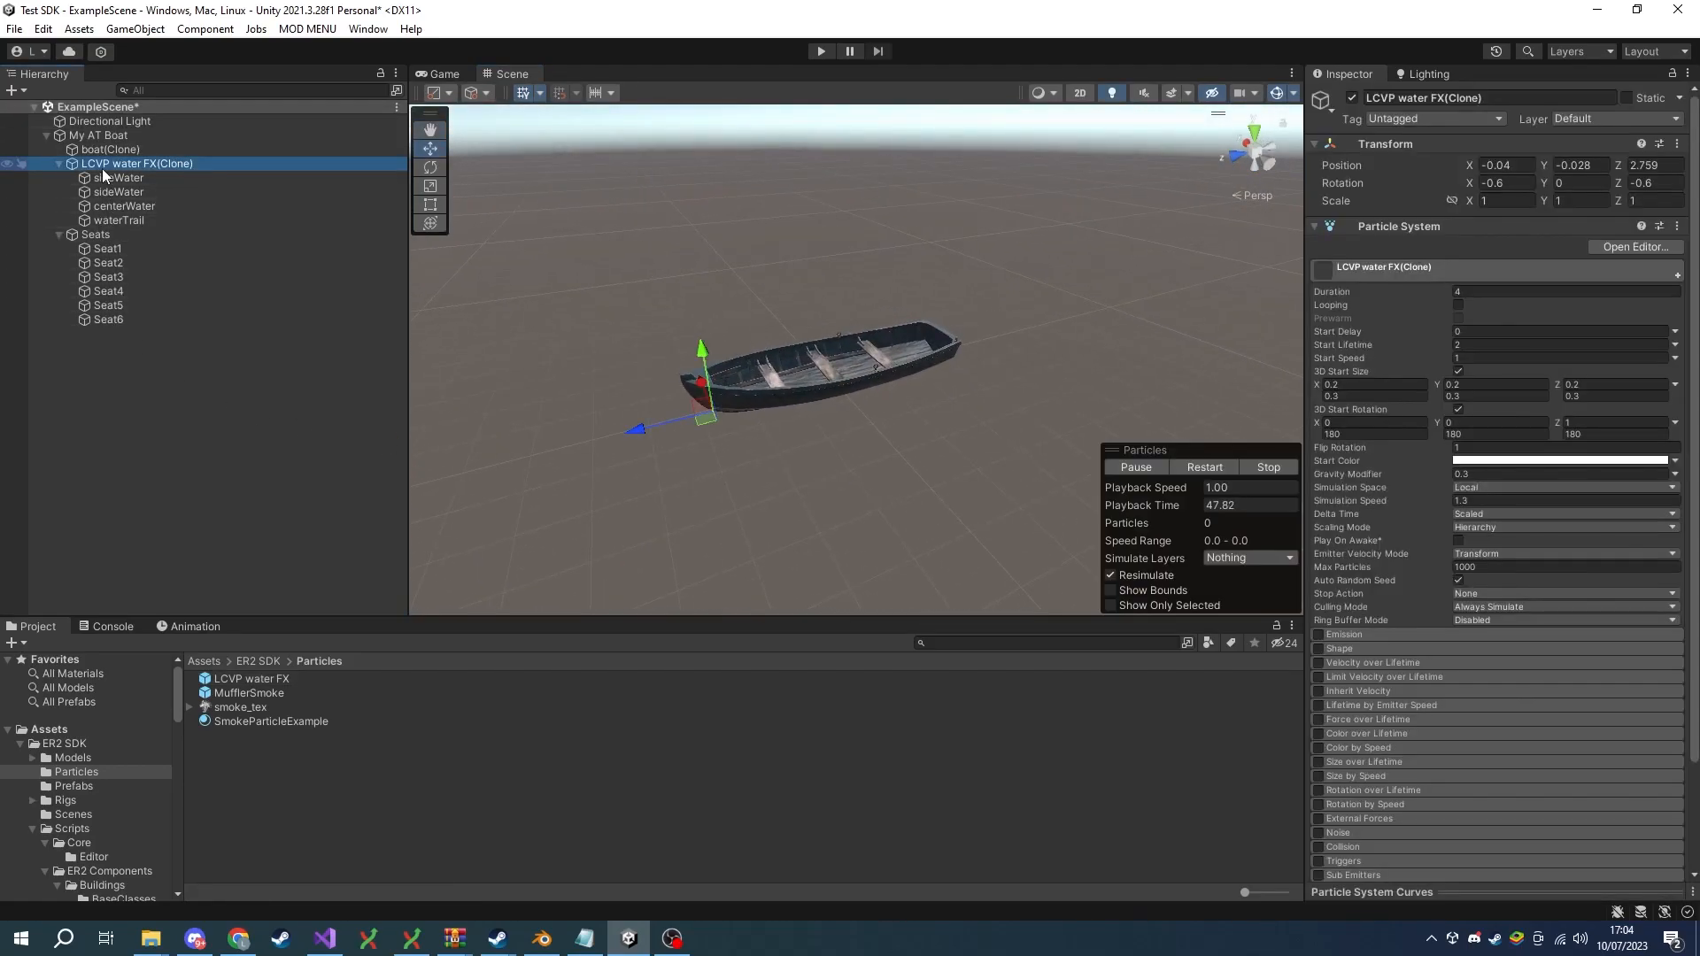
{"action": "left_click", "coordinate": [59, 163]}
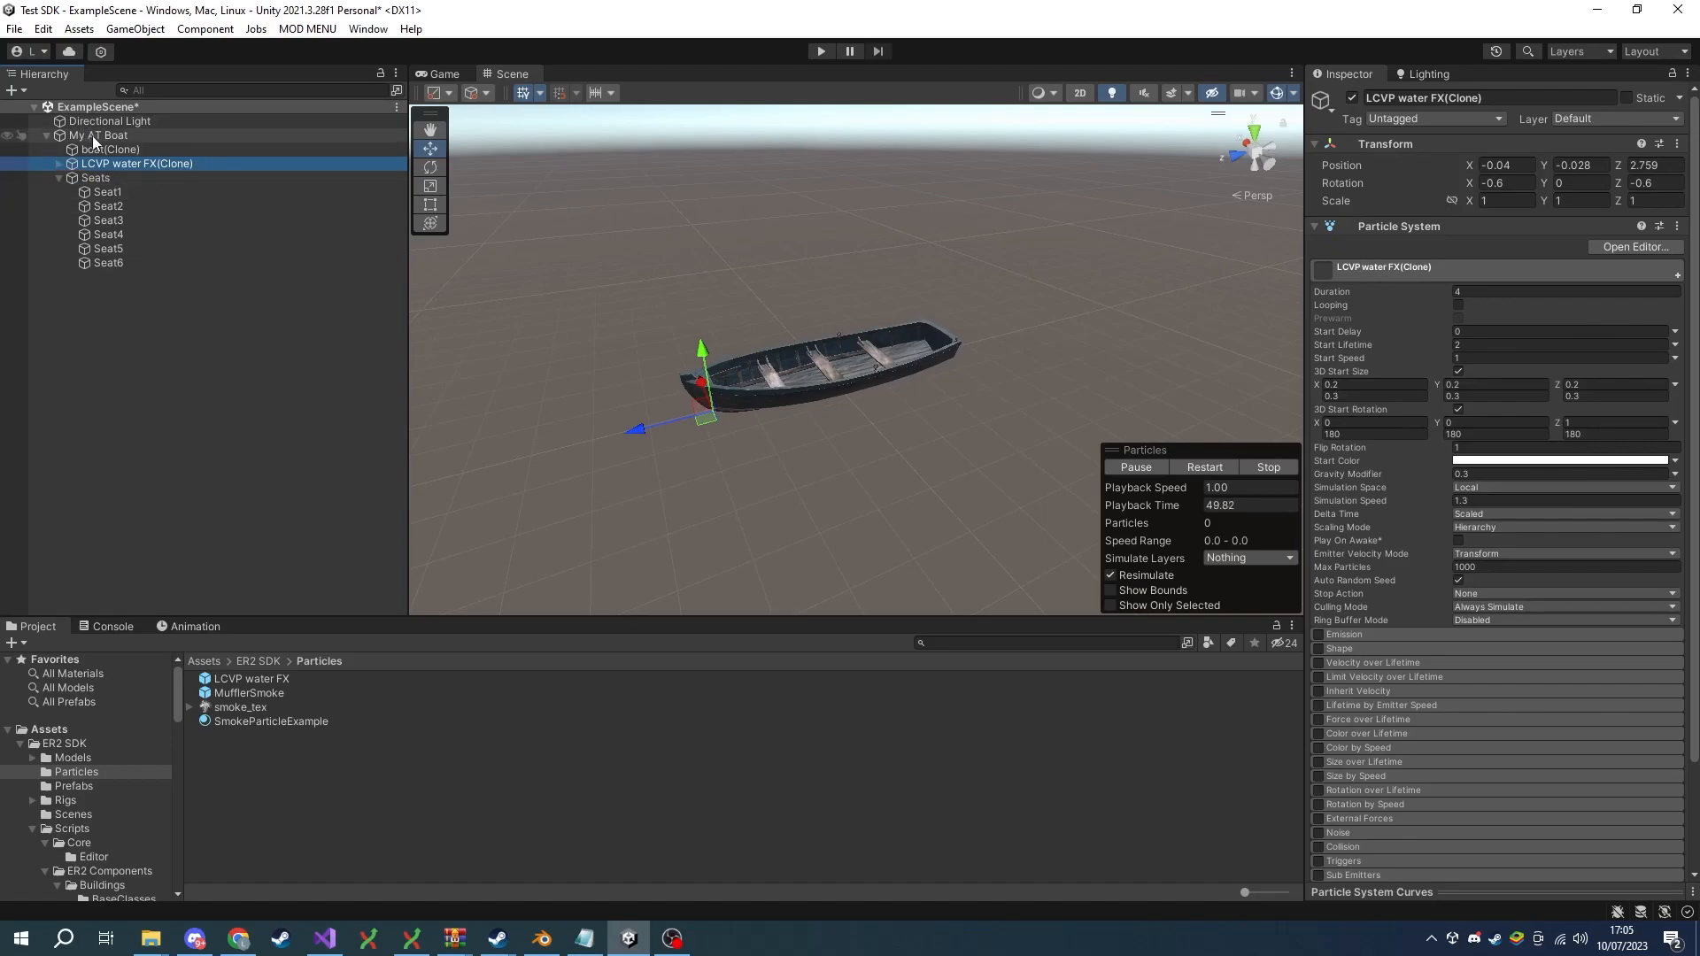
{"action": "left_click", "coordinate": [93, 135]}
{"action": "scroll", "coordinate": [1519, 471], "scroll_direction": "down", "scroll_amount": 1}
{"action": "scroll", "coordinate": [1516, 469], "scroll_direction": "down", "scroll_amount": 5}
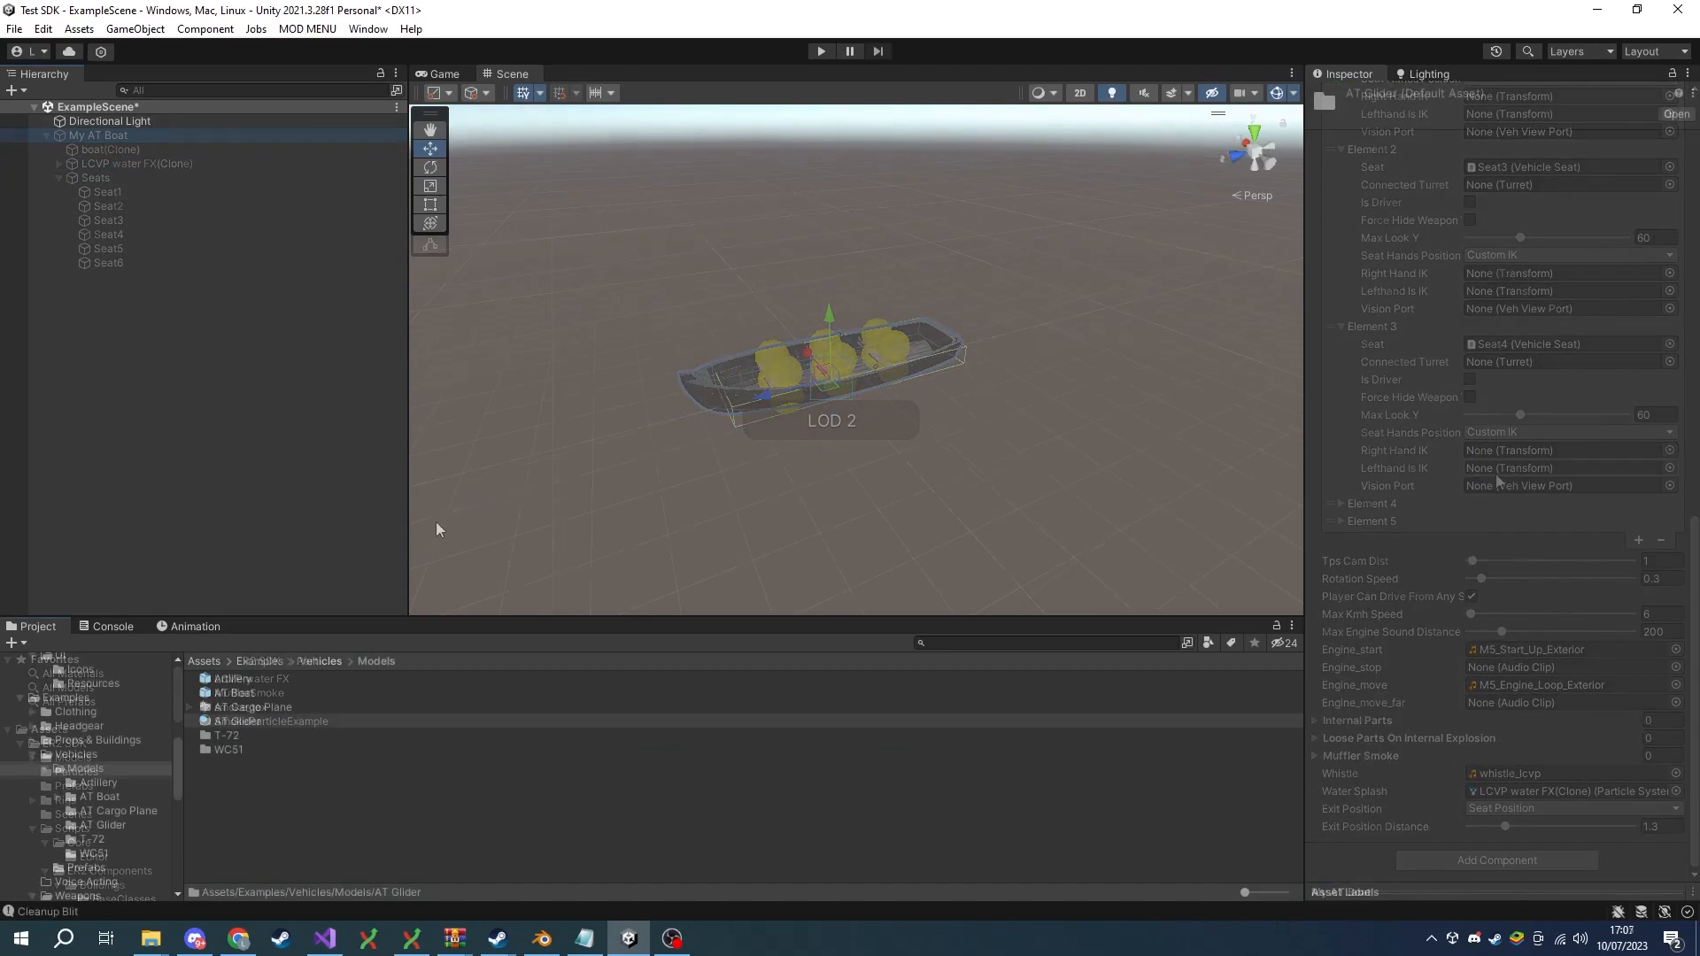
Create an Auto Transport Glider Template from the perlan model in the AT Glider folder and view it in the scene.
{"action": "double_click", "coordinate": [238, 722]}
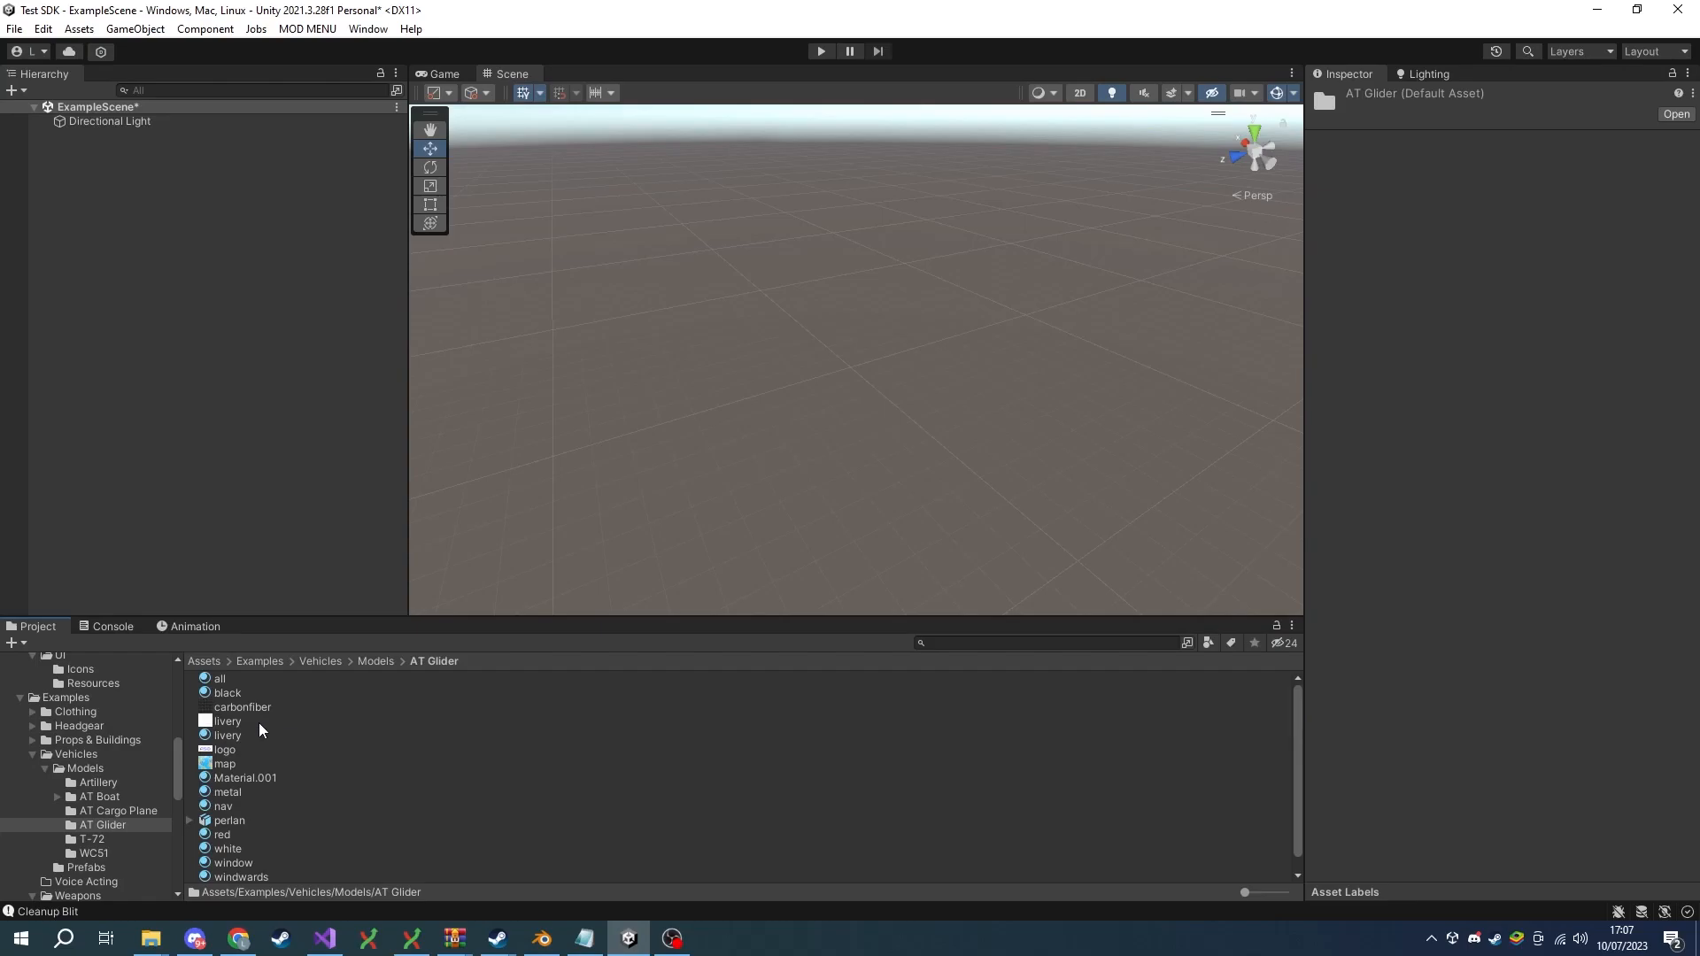
{"action": "right_click", "coordinate": [245, 821]}
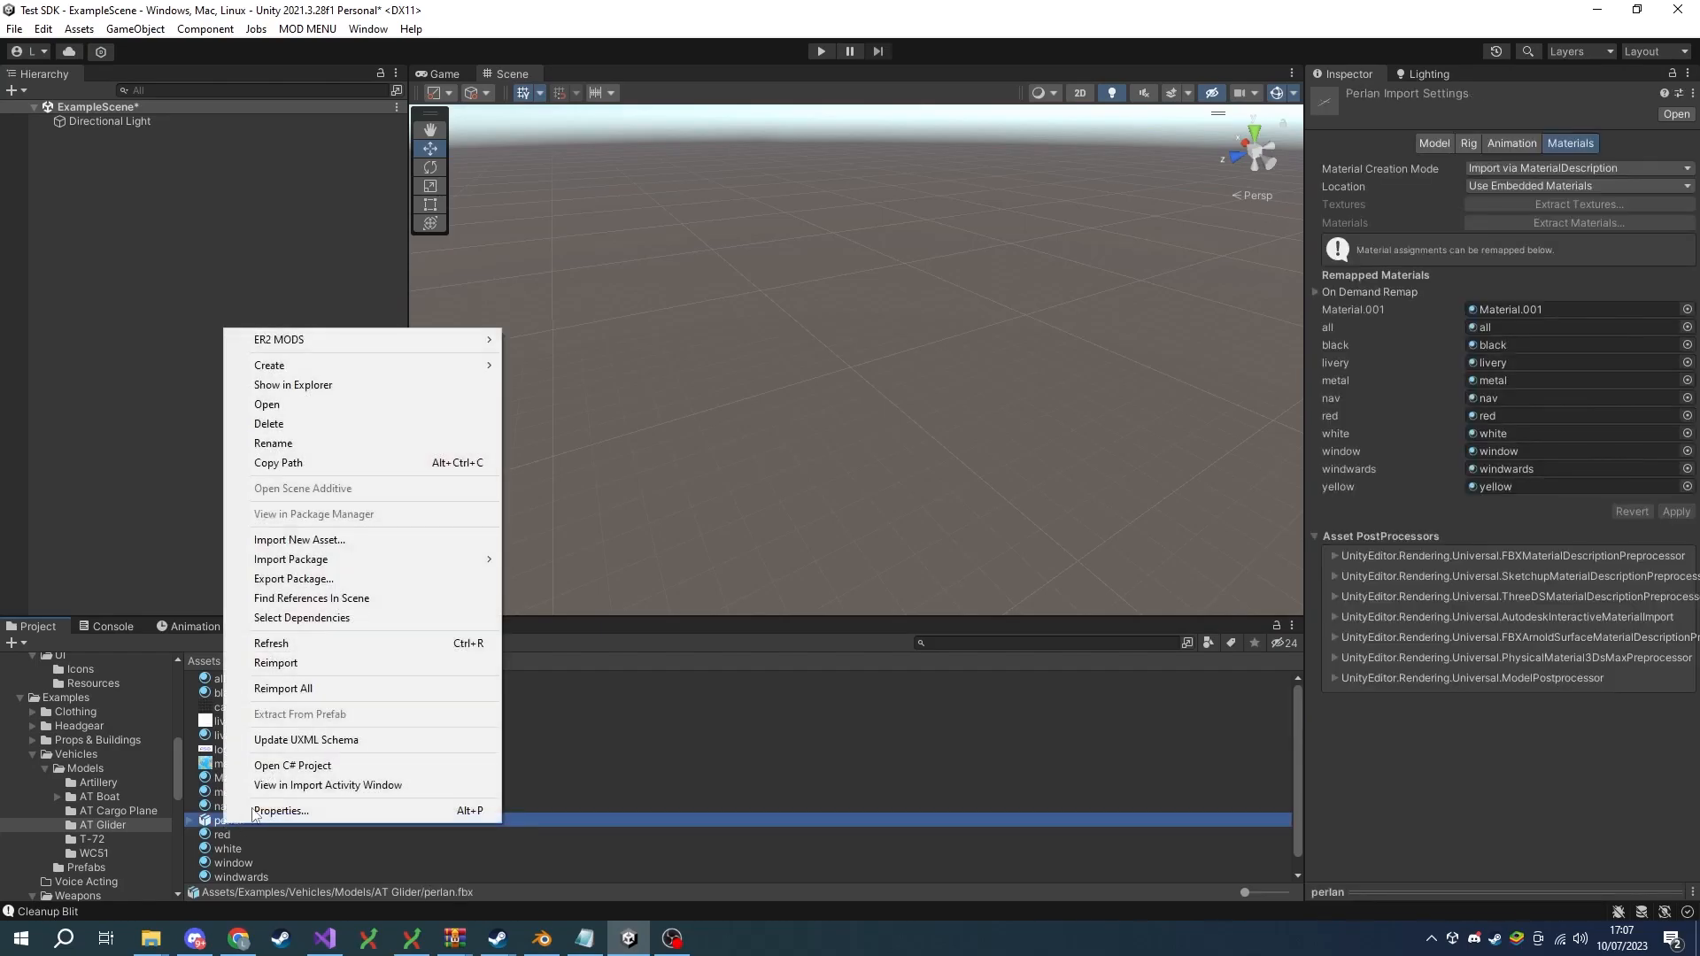
{"action": "mouse_move", "coordinate": [447, 340]}
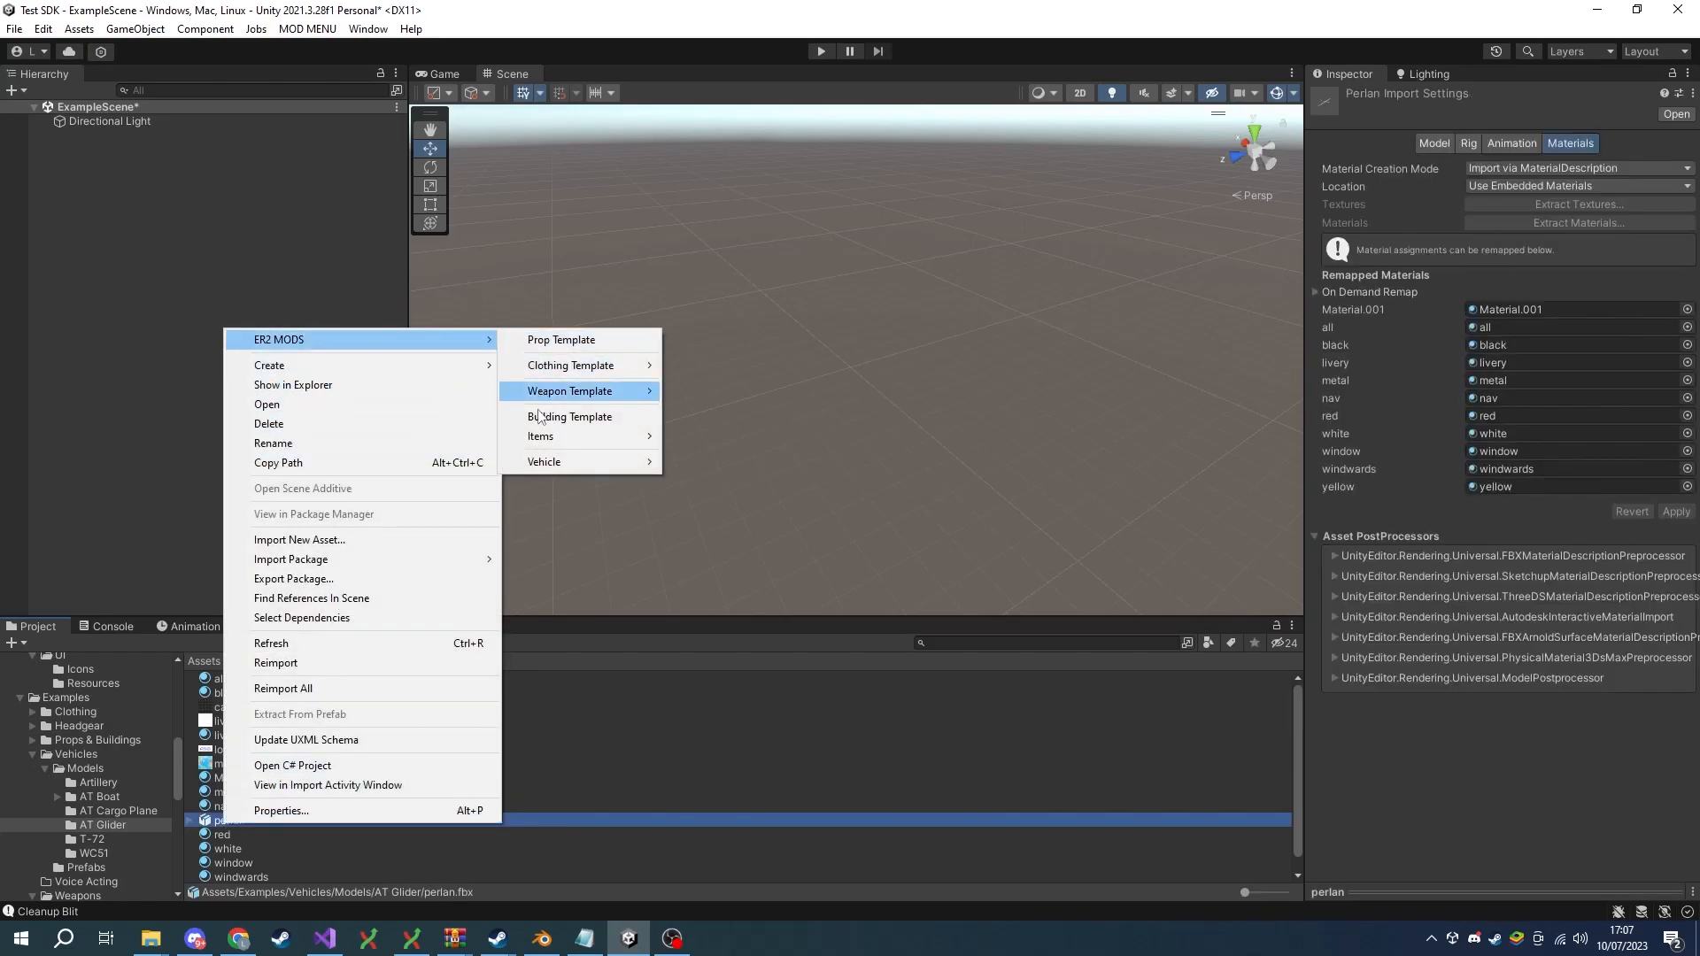
{"action": "mouse_move", "coordinate": [581, 461]}
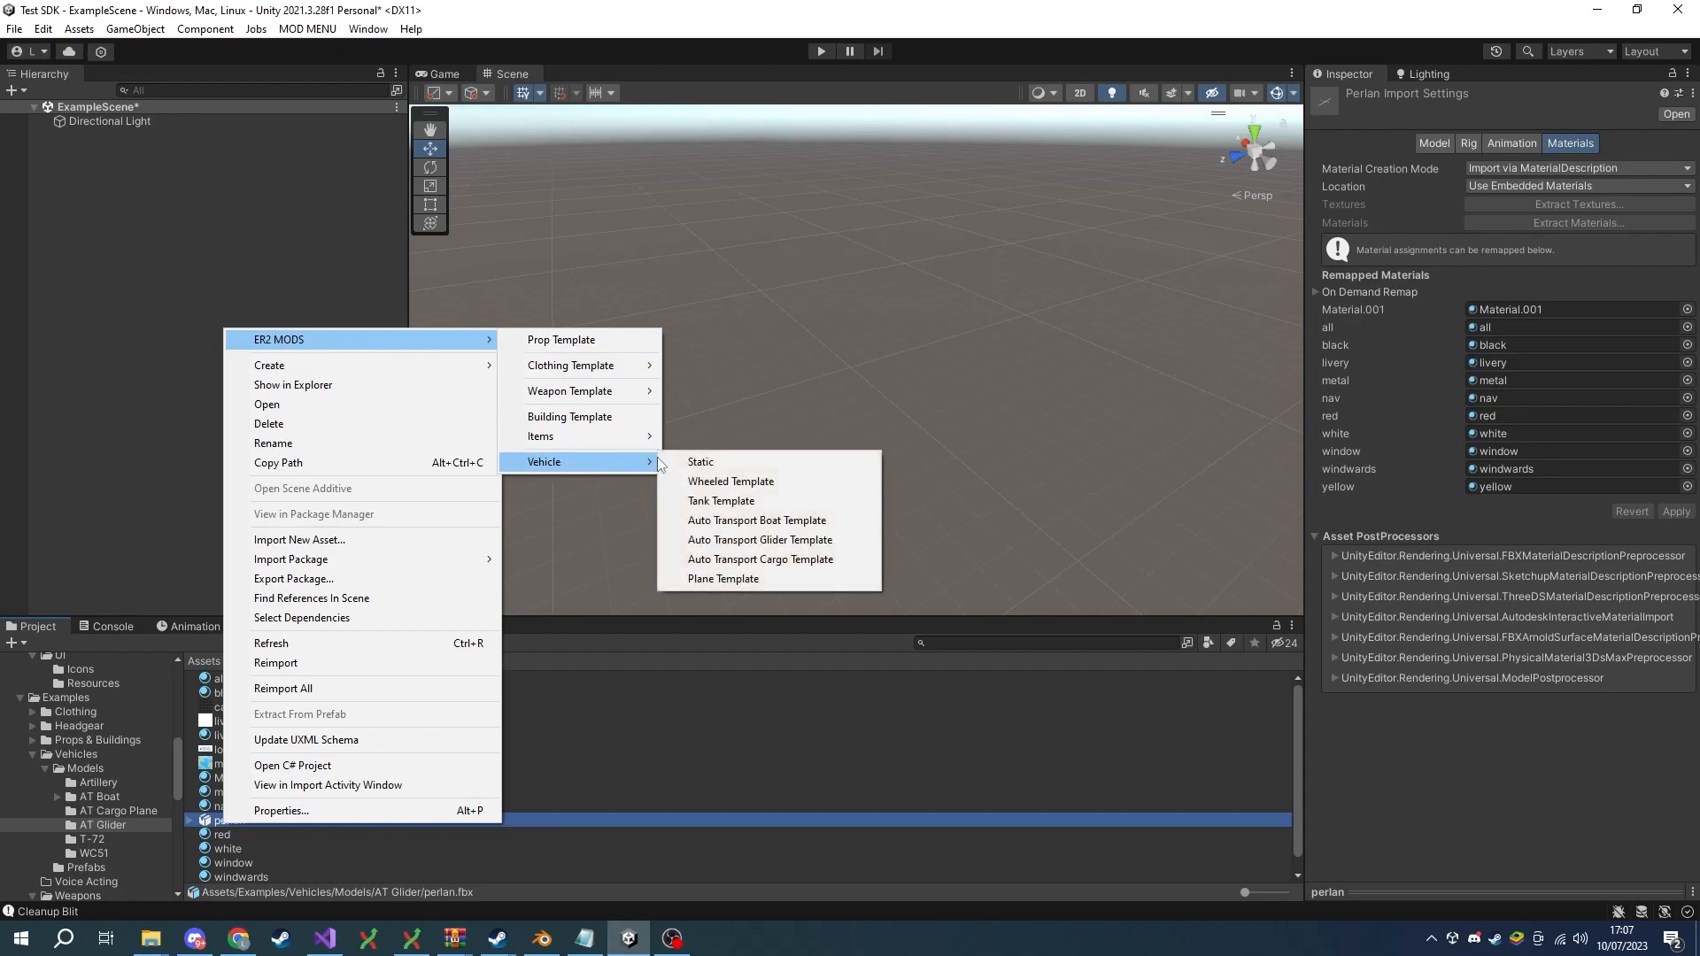
{"action": "left_click", "coordinate": [706, 539]}
{"action": "left_click_drag", "start_coordinate": [733, 489], "coordinate": [926, 399], "text": "alt"}
{"action": "right_click_drag", "start_coordinate": [926, 400], "coordinate": [963, 429]}
{"action": "left_click", "coordinate": [963, 430]}
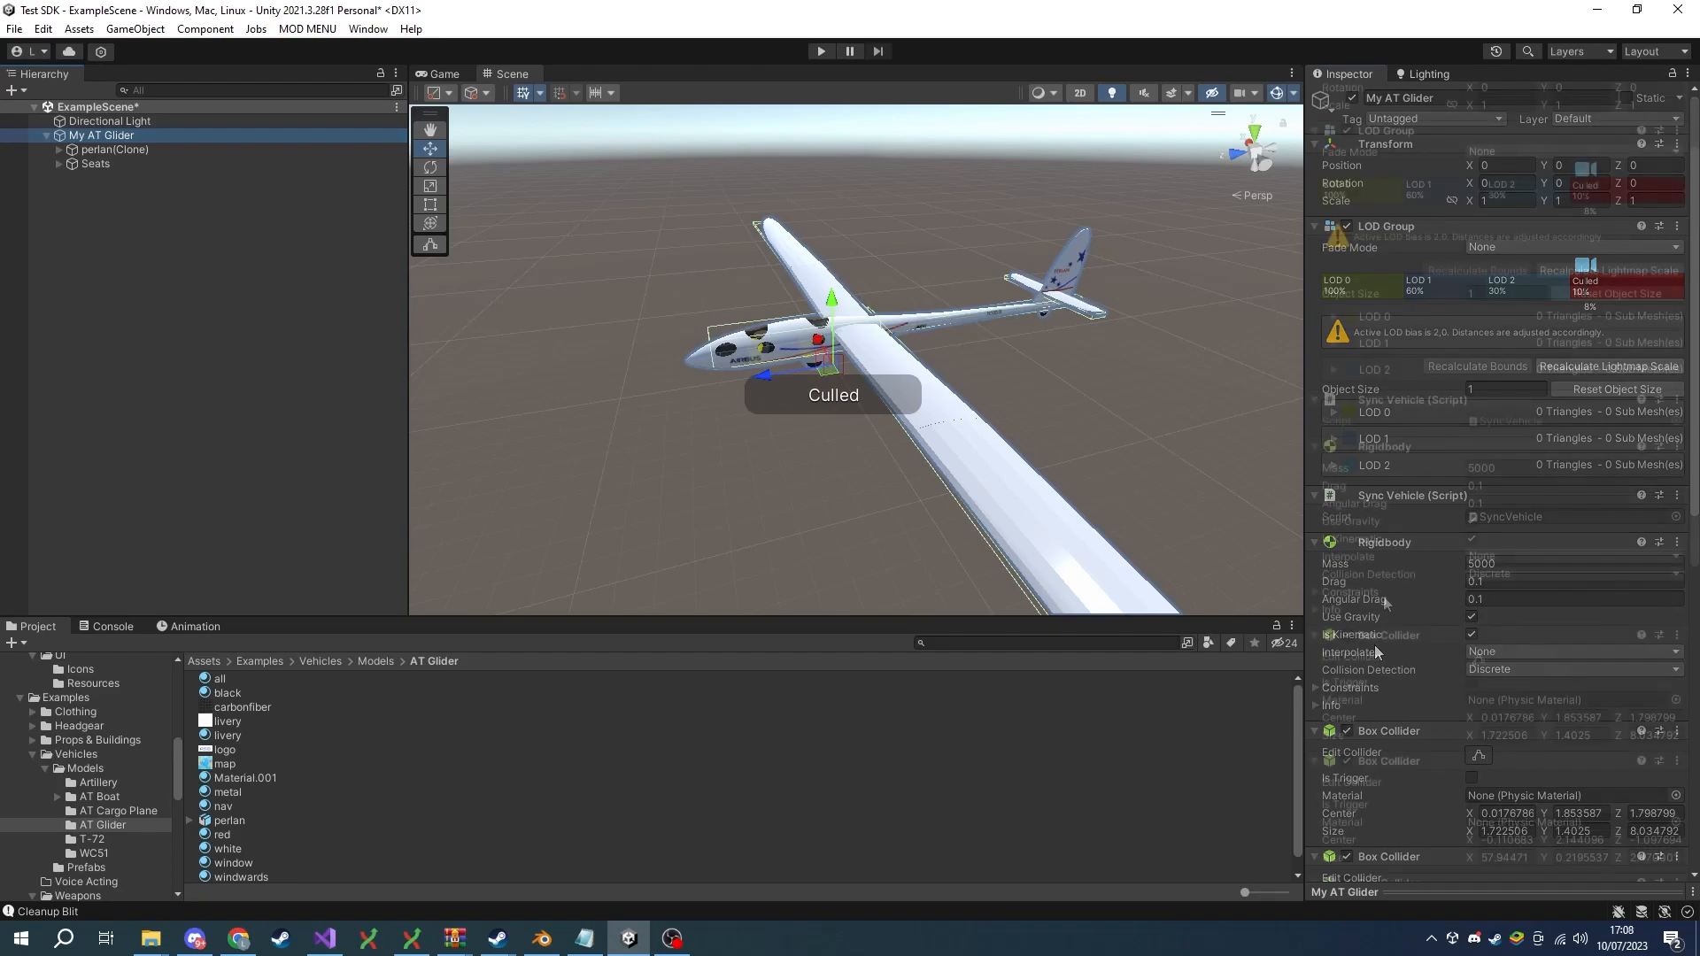
Check the center values of My AT Glider's Box Colliders, undoing a trial shift of the second collider's X center.
{"action": "scroll", "coordinate": [1374, 645], "scroll_direction": "down", "scroll_amount": 4}
{"action": "left_click_drag", "start_coordinate": [1470, 649], "coordinate": [1397, 653]}
{"action": "key", "text": "ctrl+z"}
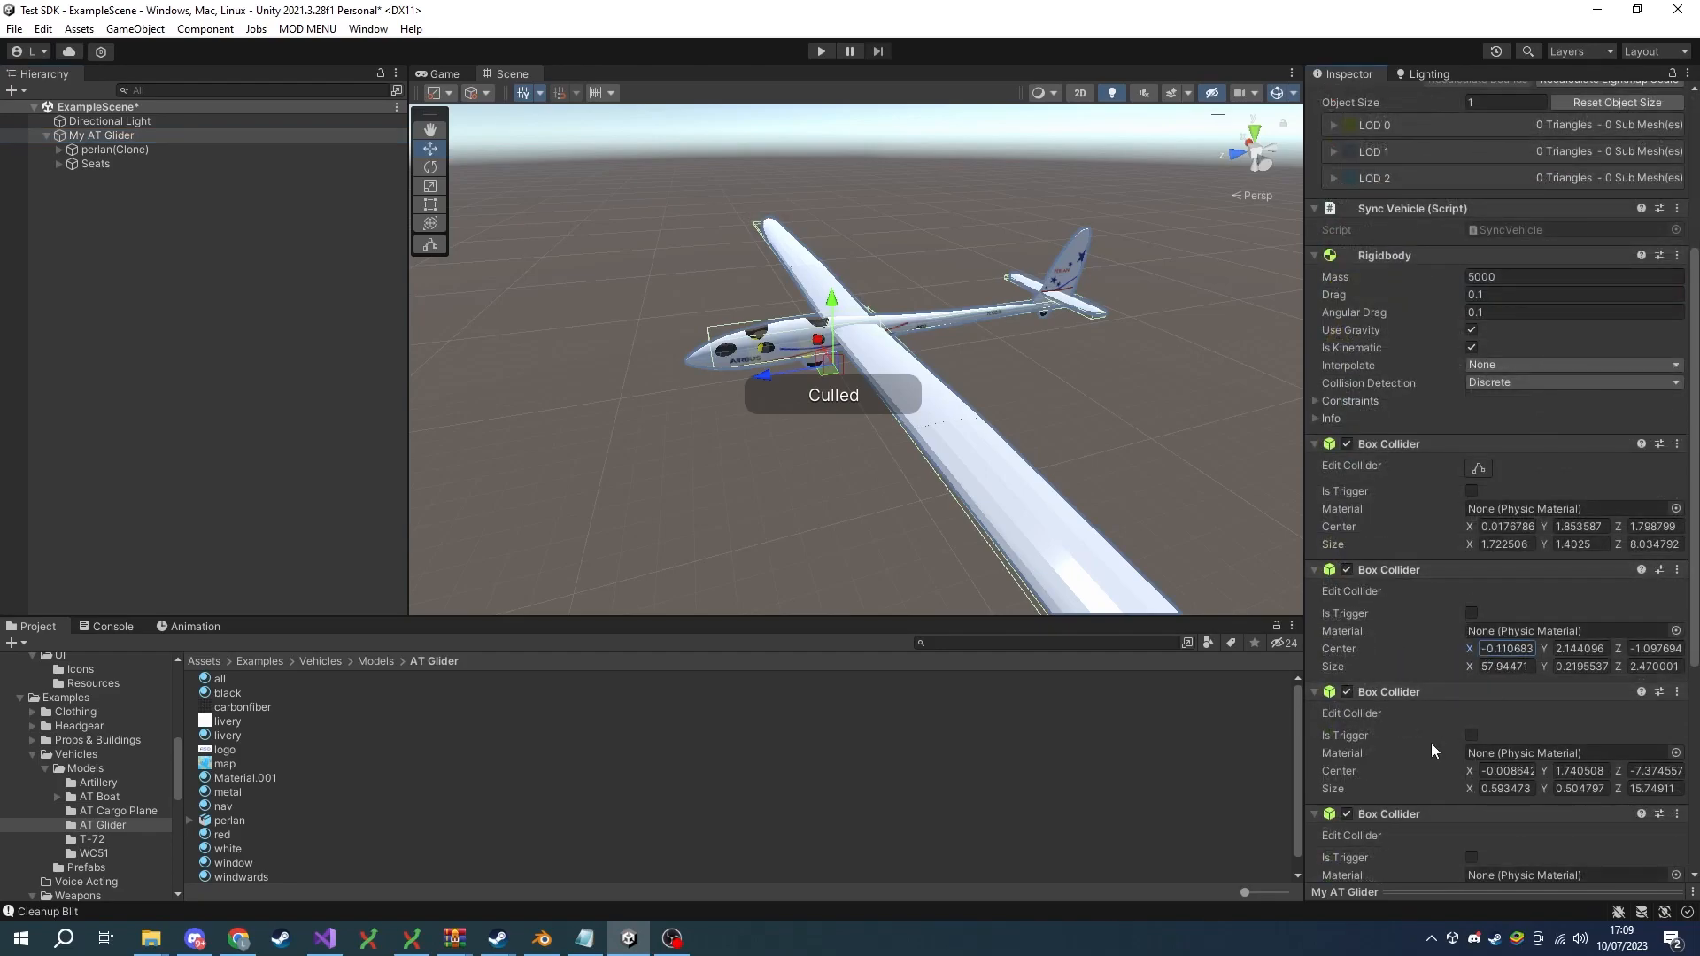
{"action": "left_click", "coordinate": [1471, 768]}
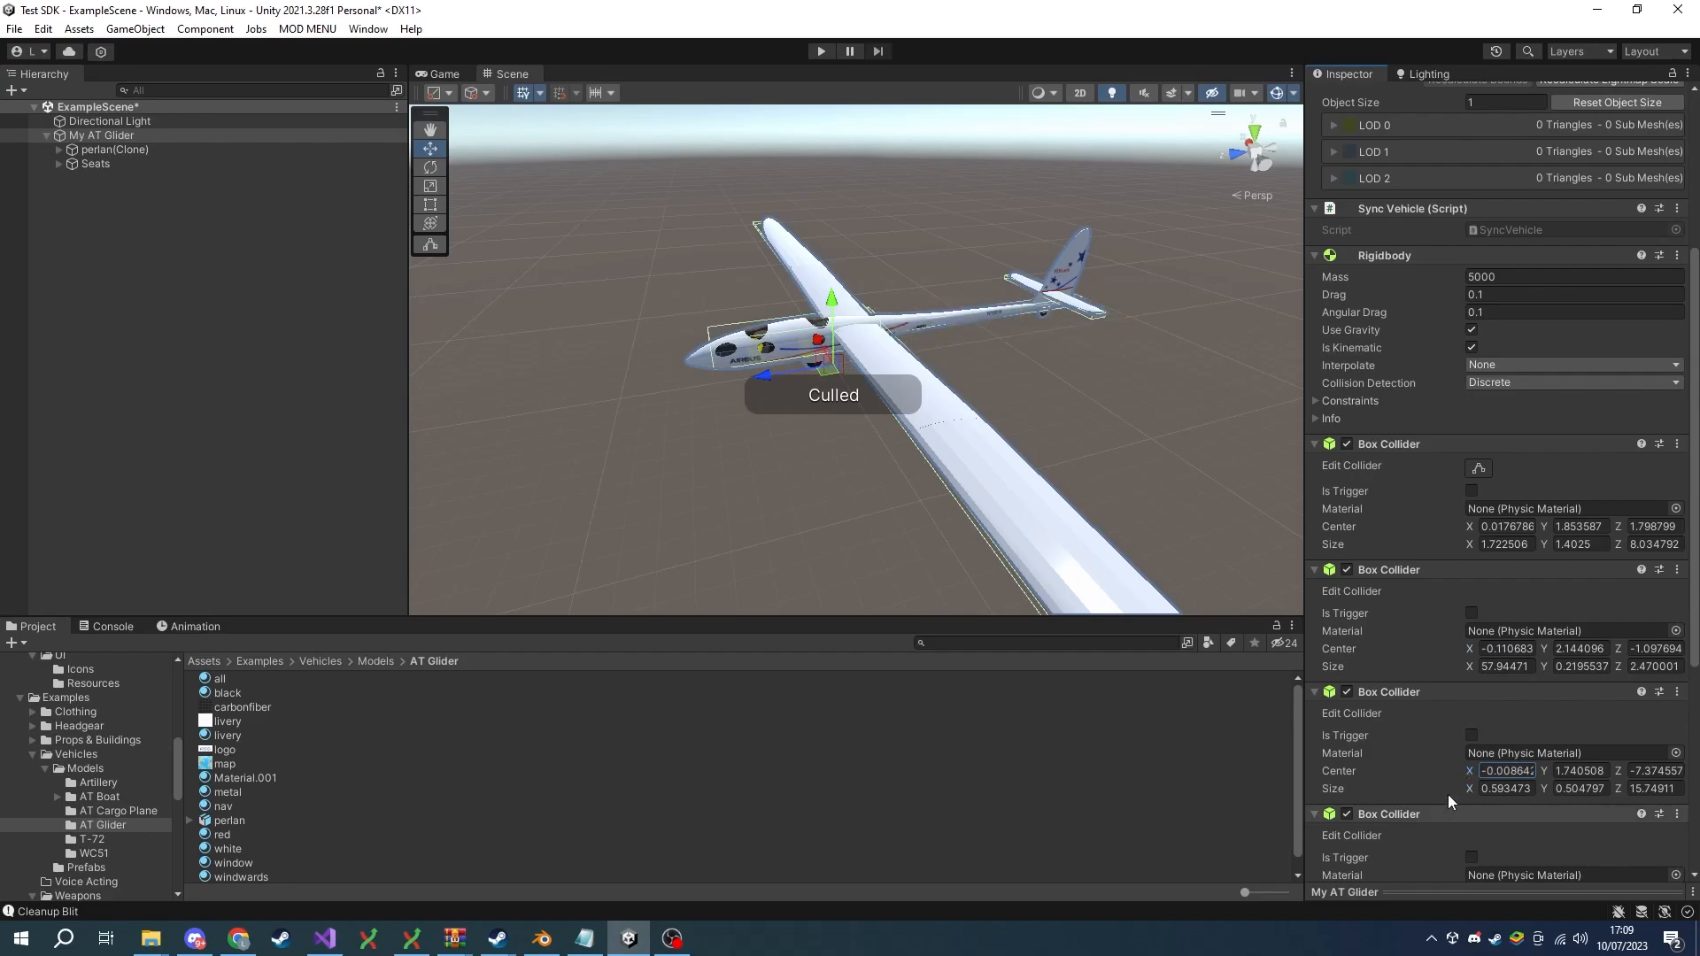
{"action": "scroll", "coordinate": [1446, 797], "scroll_direction": "down", "scroll_amount": 3}
{"action": "left_click", "coordinate": [1446, 749]}
{"action": "key", "text": "Escape"}
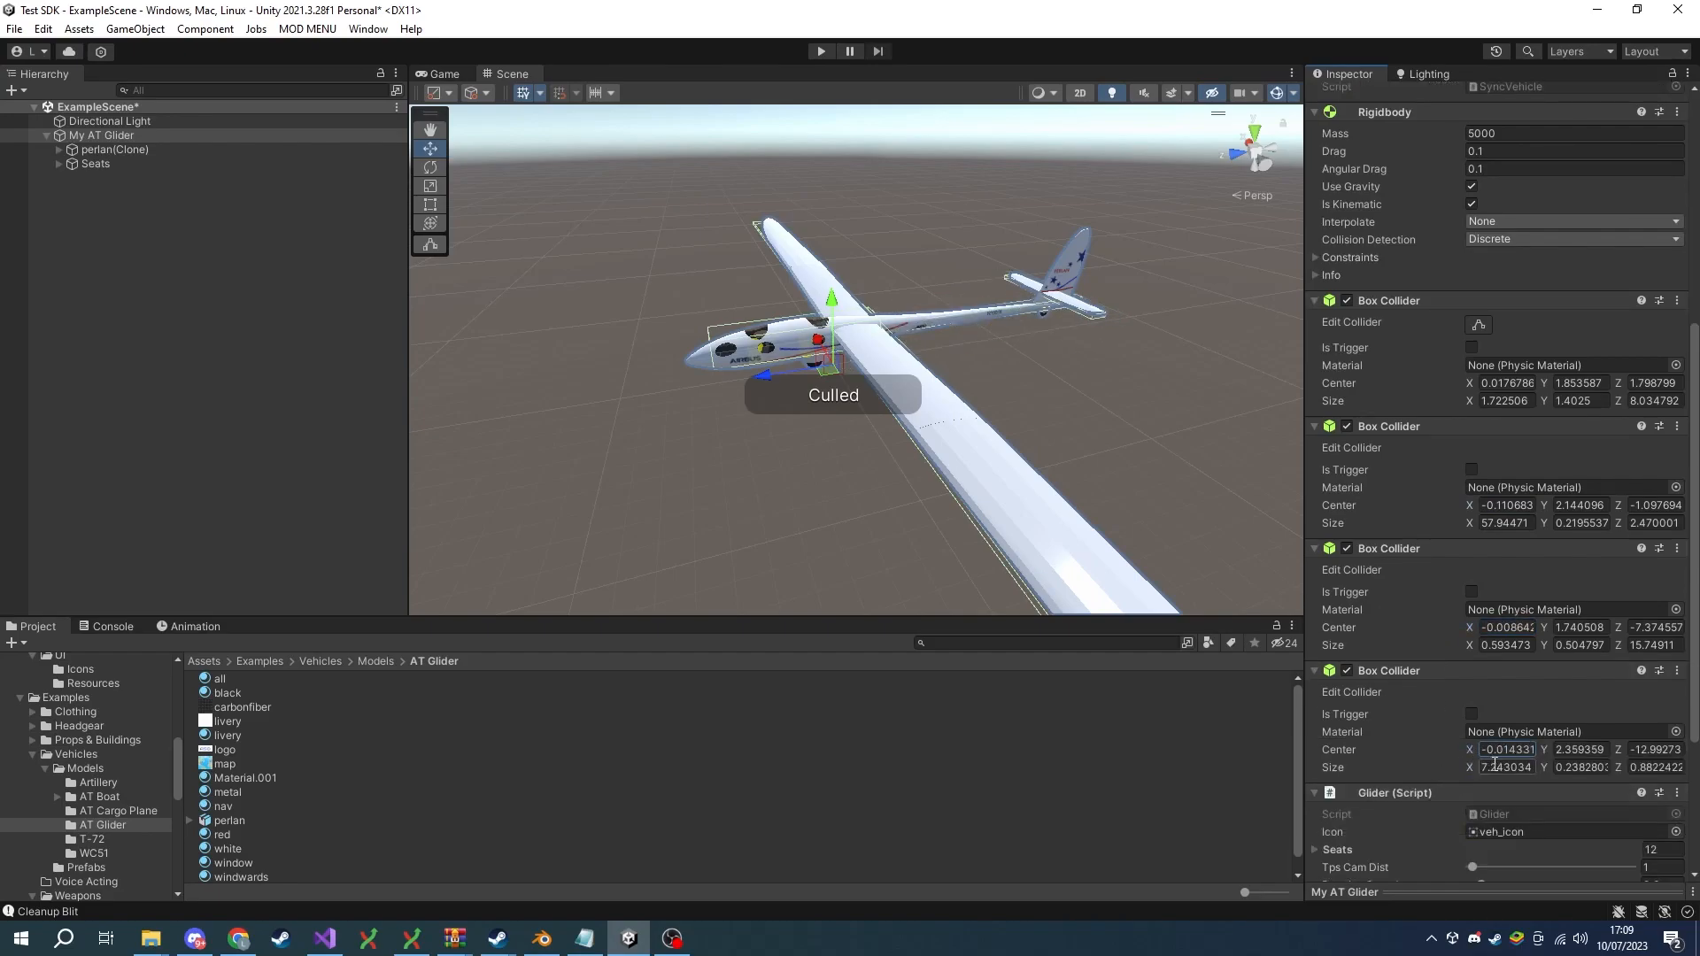
Examine the Glider script settings and expand Elements 0 to 3 of its Seats list.
{"action": "scroll", "coordinate": [1489, 757], "scroll_direction": "down", "scroll_amount": 3}
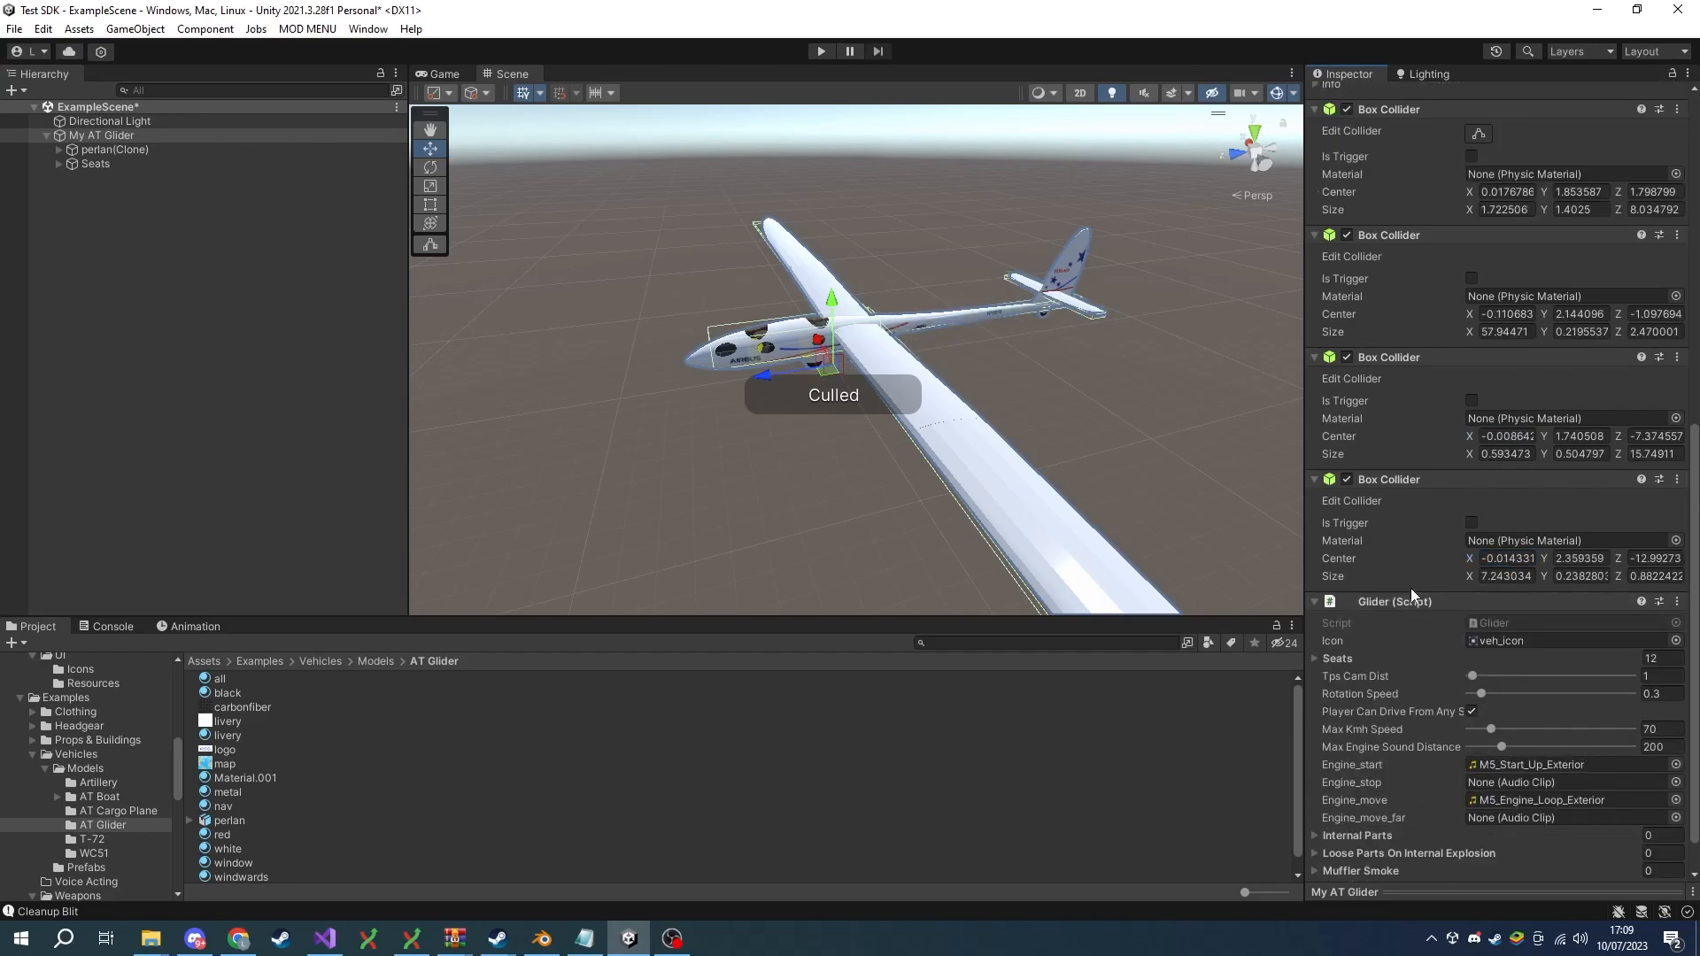
{"action": "scroll", "coordinate": [1423, 422], "scroll_direction": "up", "scroll_amount": 2}
{"action": "scroll", "coordinate": [1420, 475], "scroll_direction": "down", "scroll_amount": 2}
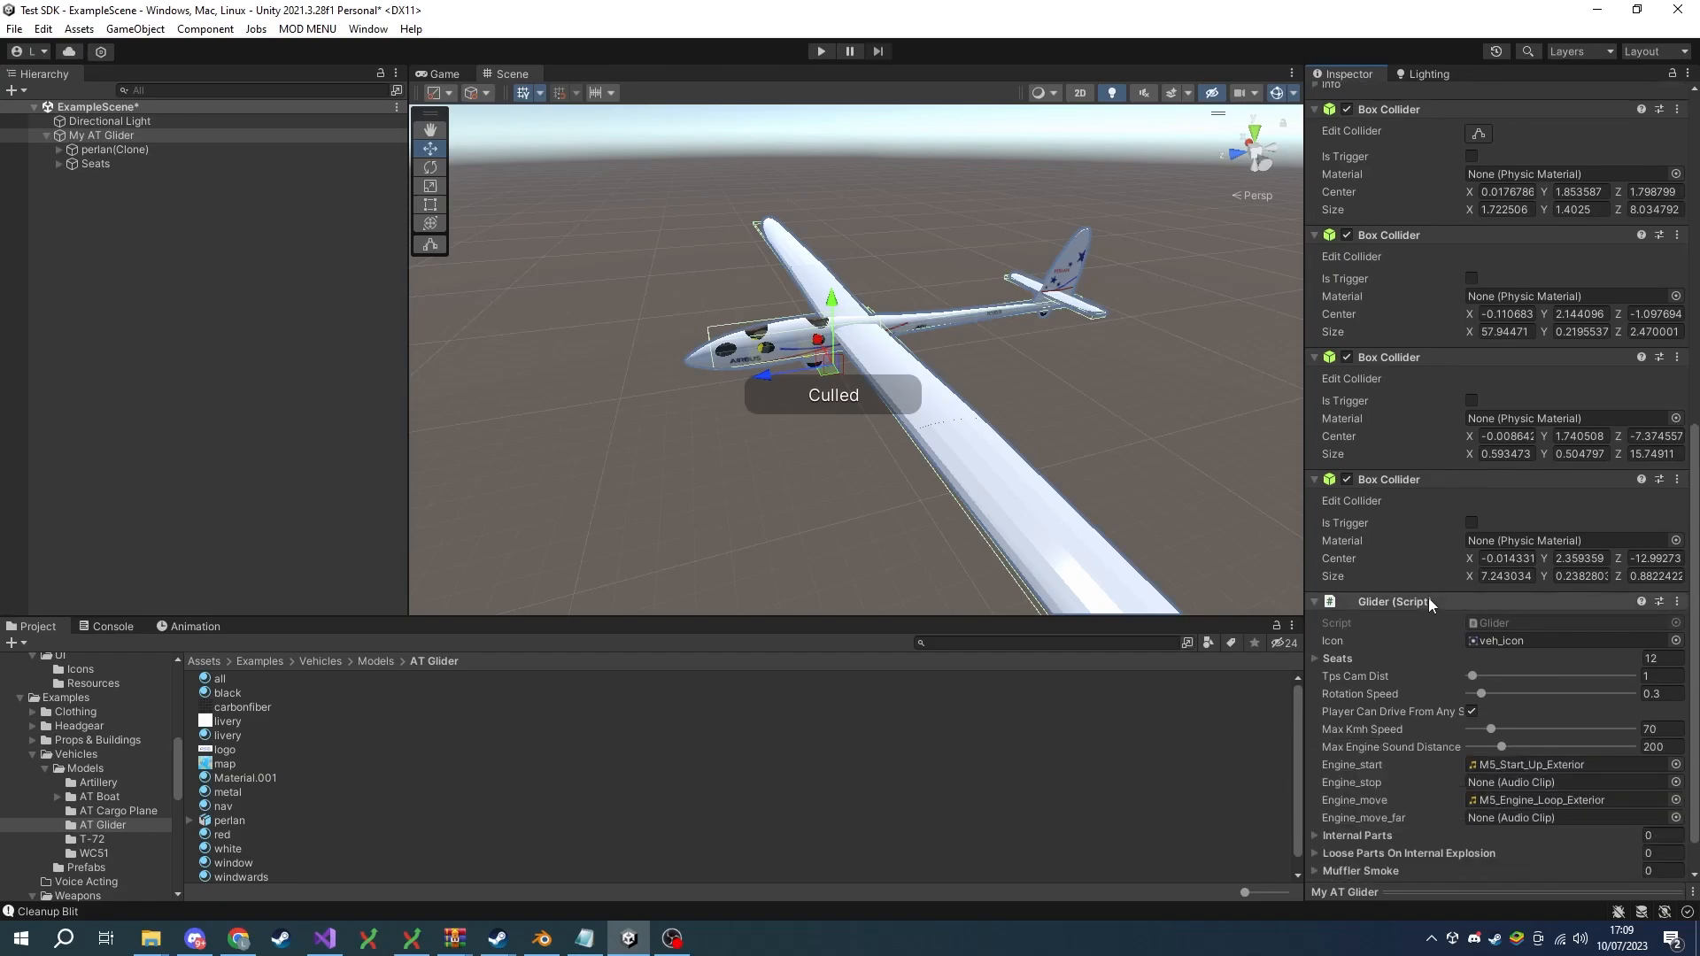
{"action": "scroll", "coordinate": [1427, 597], "scroll_direction": "down", "scroll_amount": 1}
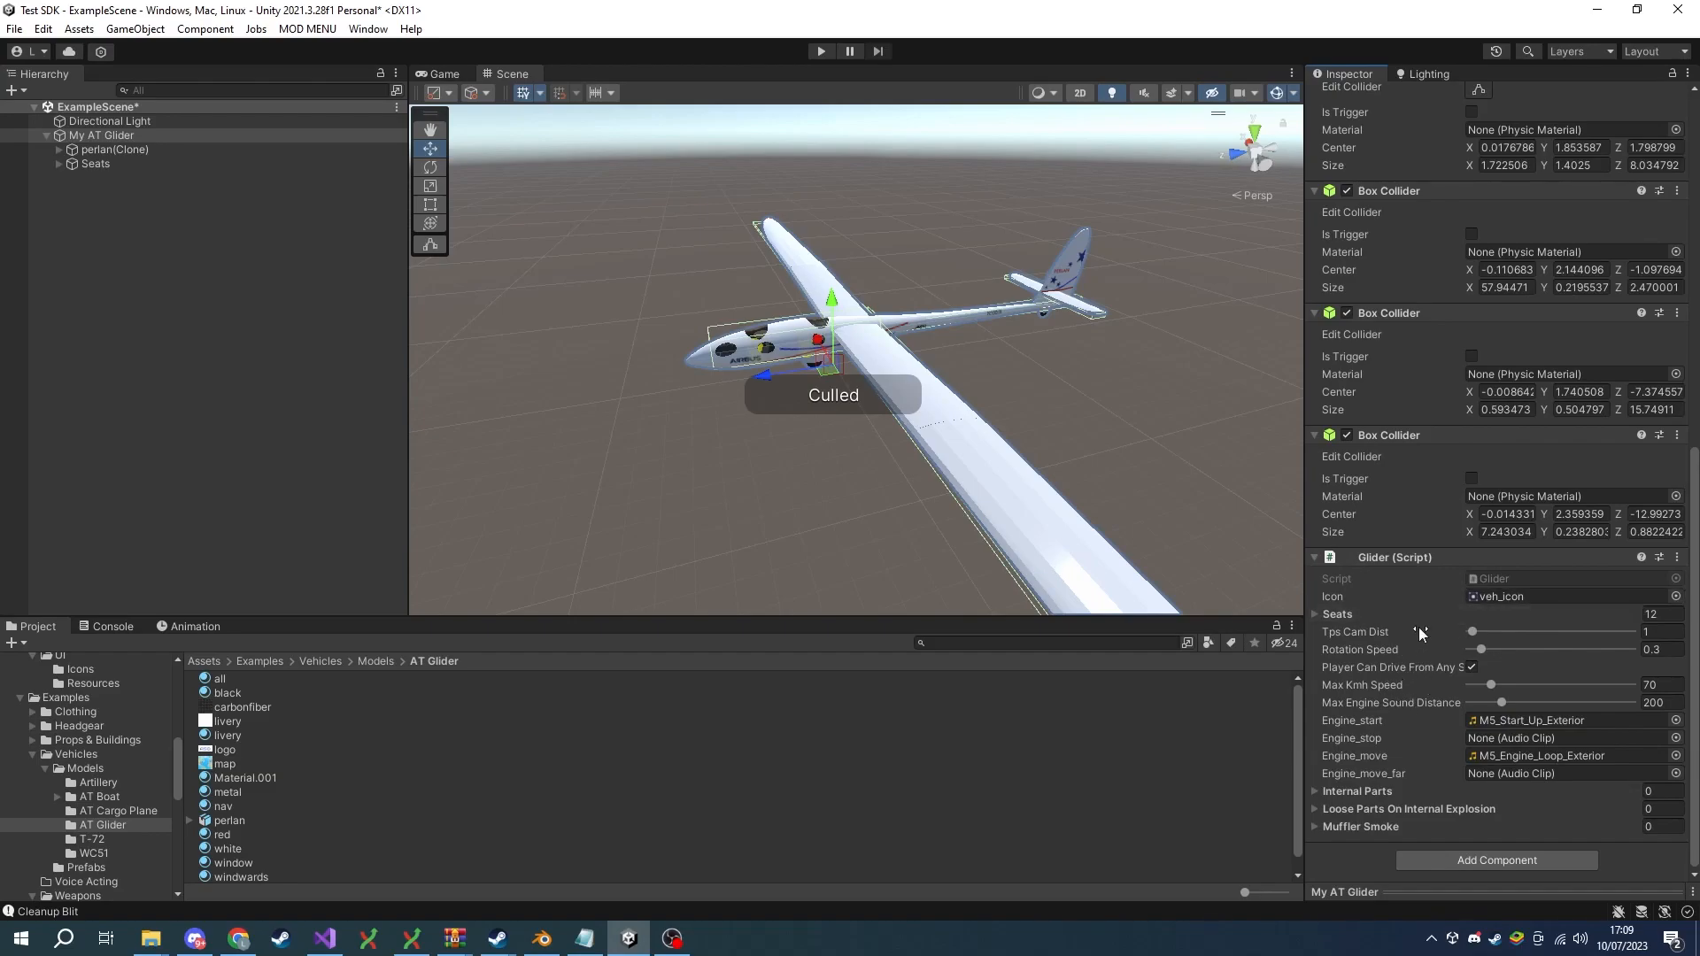
{"action": "left_click", "coordinate": [1324, 613]}
{"action": "scroll", "coordinate": [1395, 752], "scroll_direction": "down", "scroll_amount": 3}
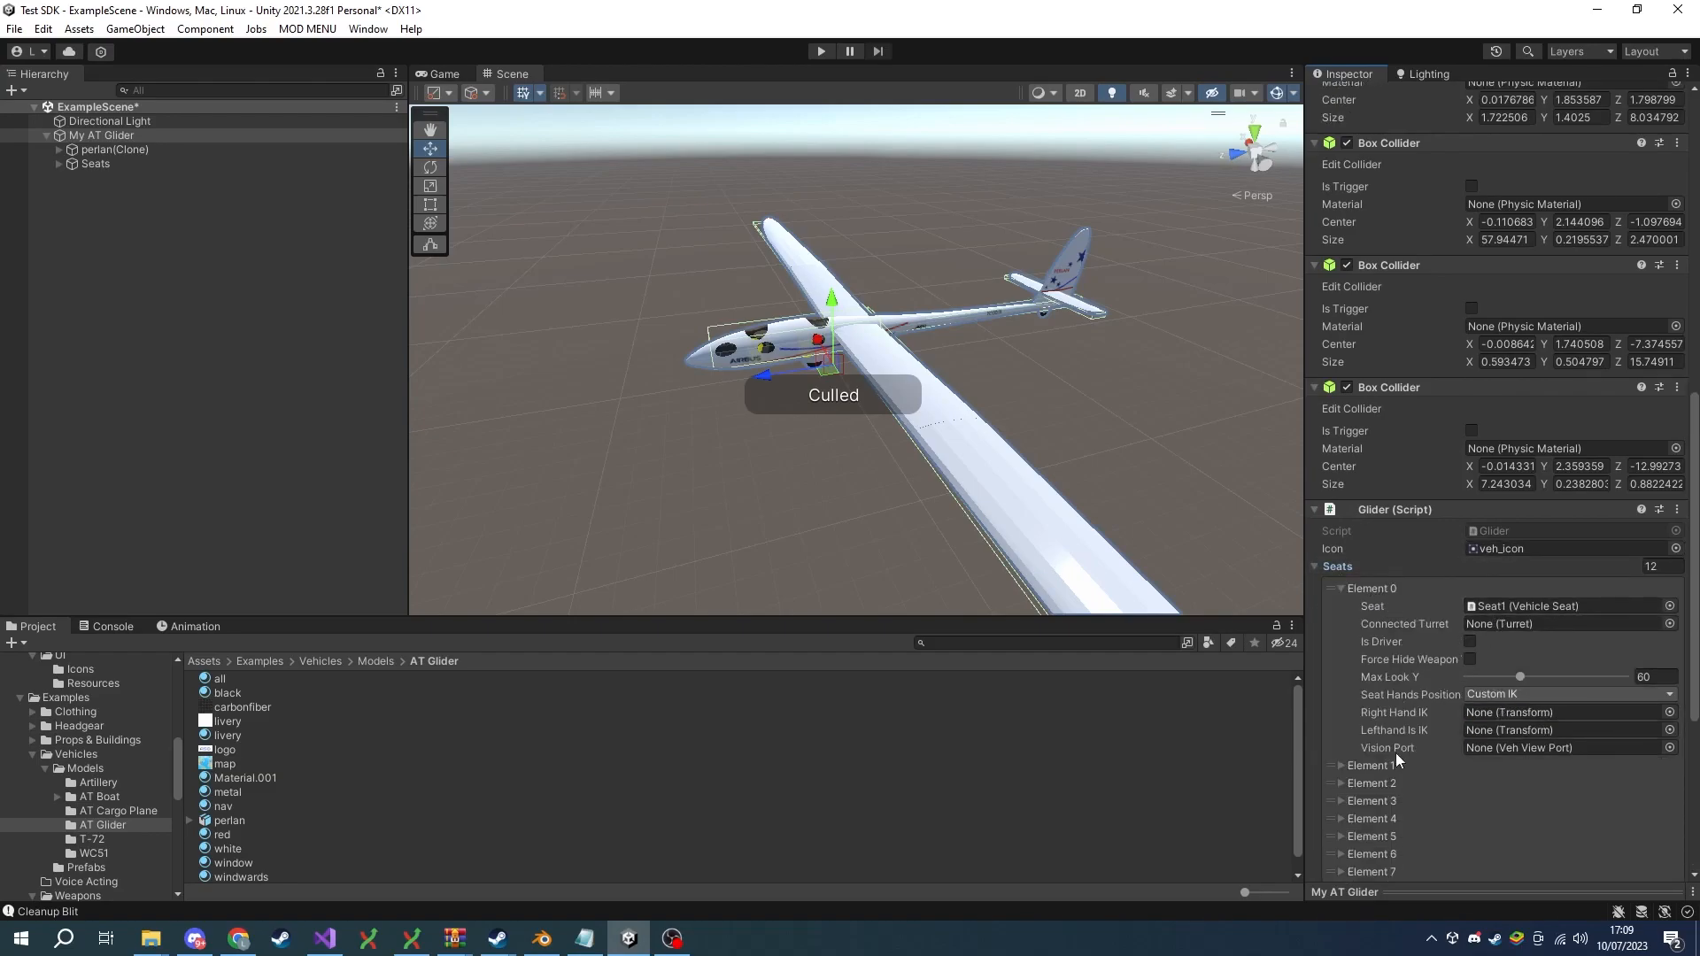
{"action": "left_click", "coordinate": [1355, 669]}
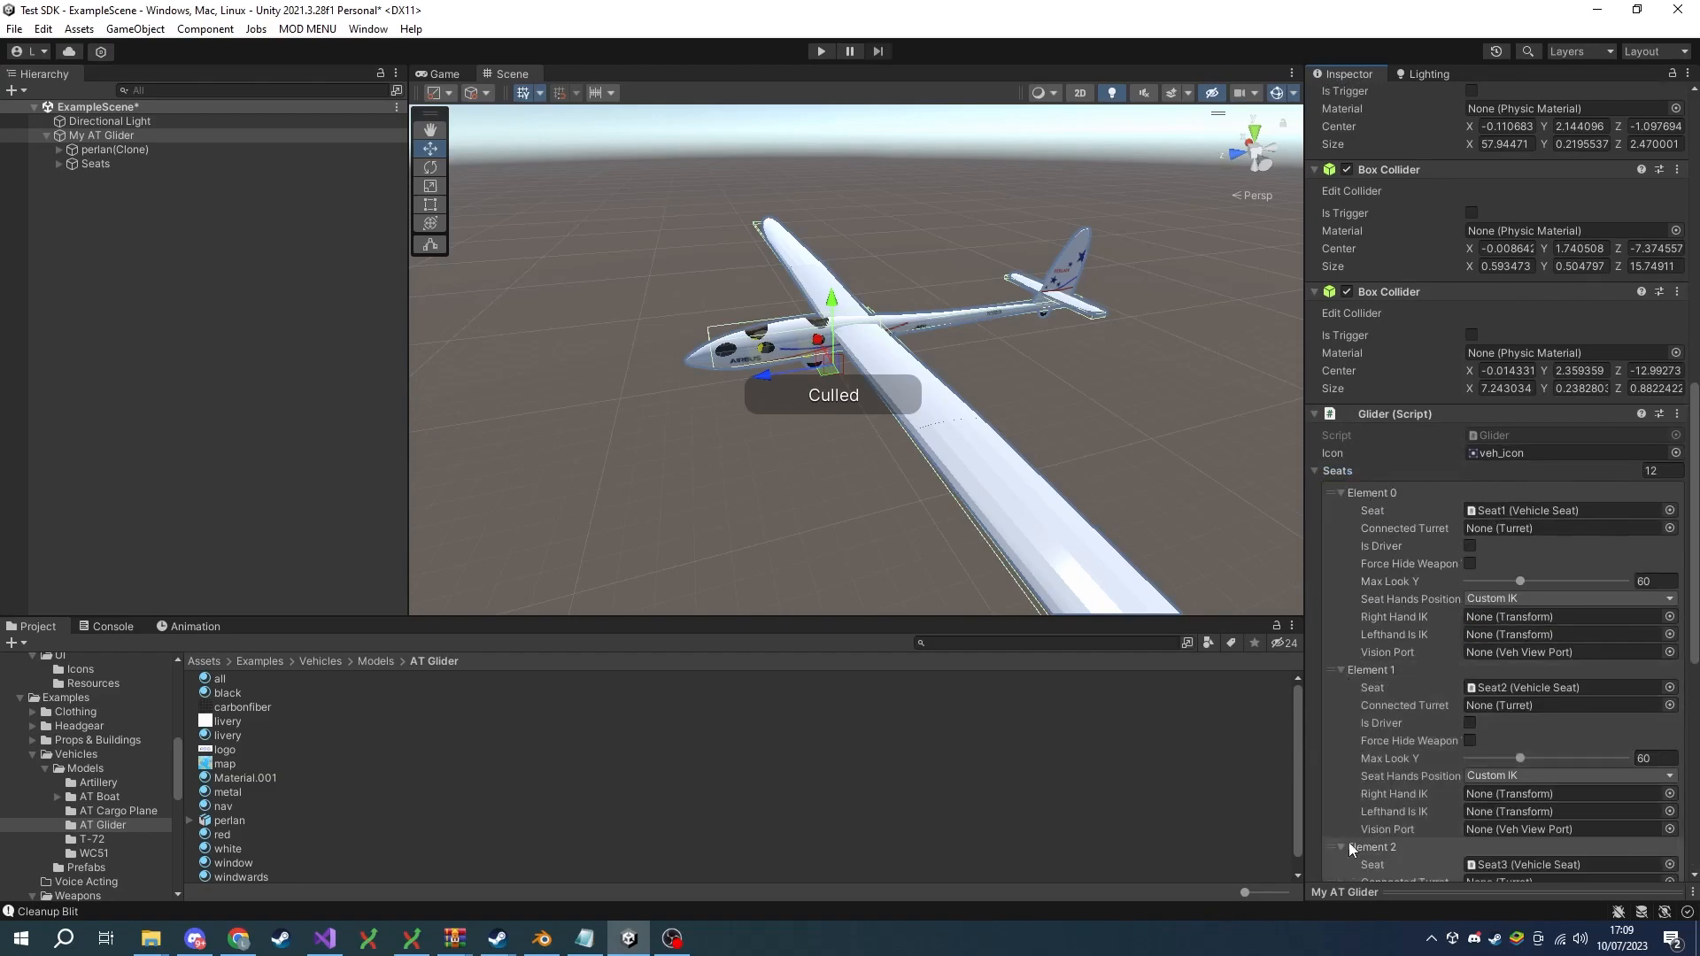
{"action": "left_click", "coordinate": [1342, 848]}
{"action": "scroll", "coordinate": [1377, 715], "scroll_direction": "down", "scroll_amount": 2}
{"action": "left_click", "coordinate": [1339, 834]}
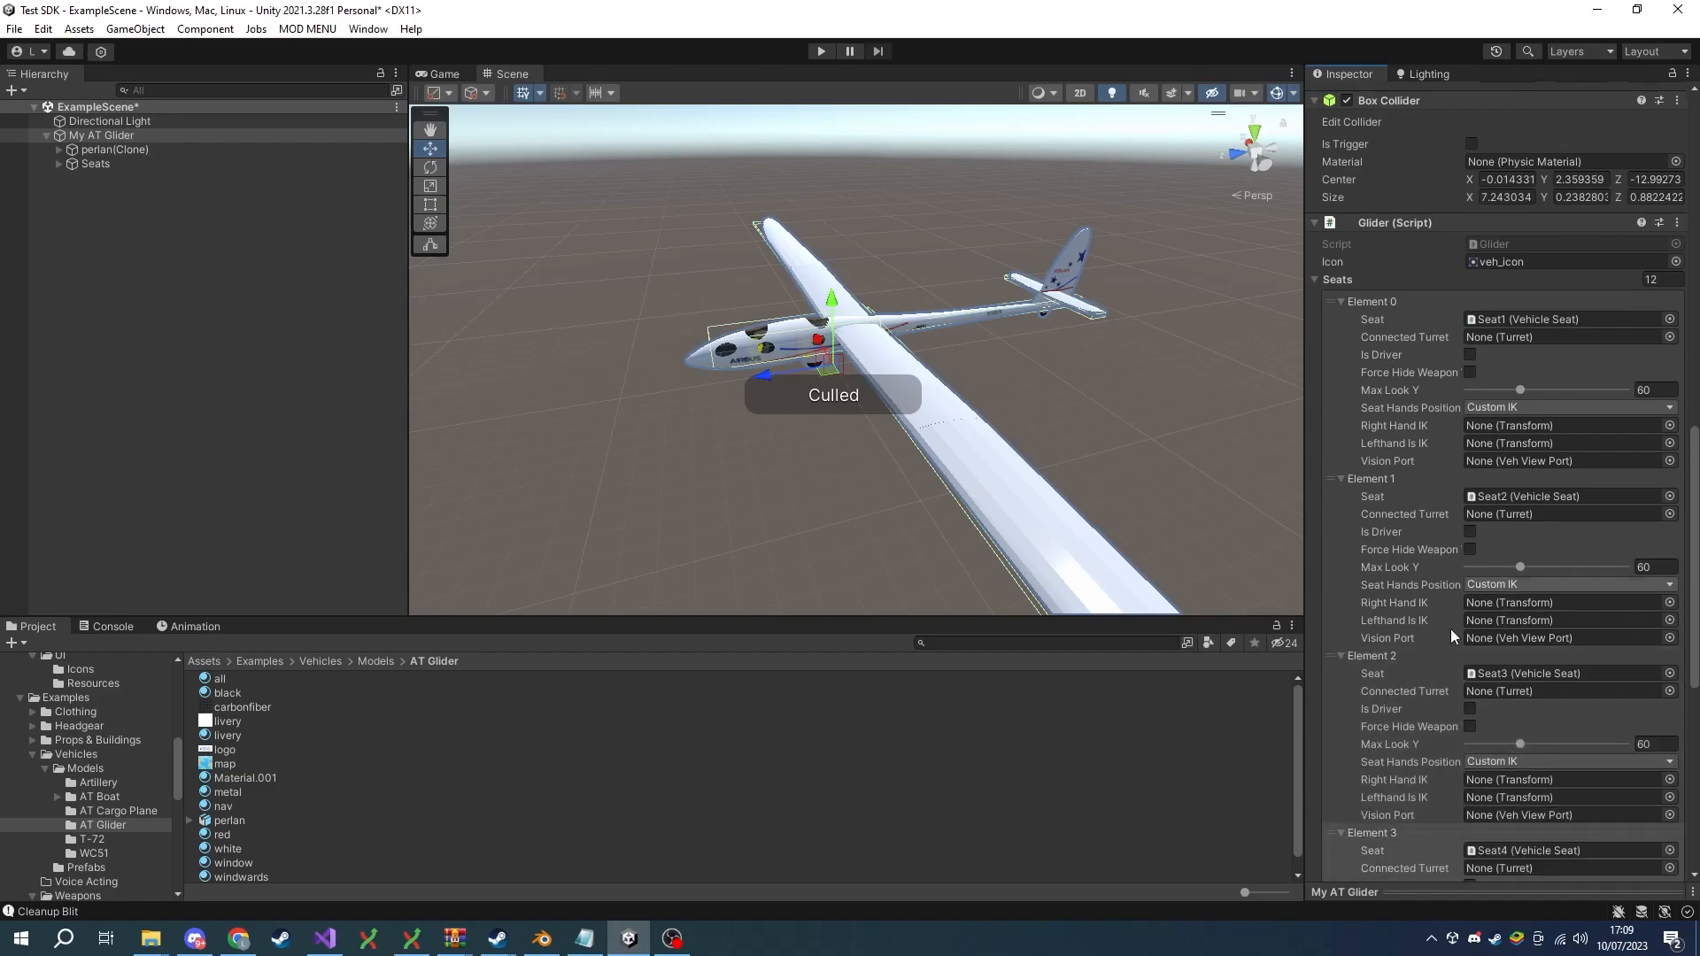
Expand the glider's Seats group and inspect the positions of Seat1 and Seat2 inside the fuselage.
{"action": "left_click", "coordinate": [59, 164]}
{"action": "left_click", "coordinate": [85, 178]}
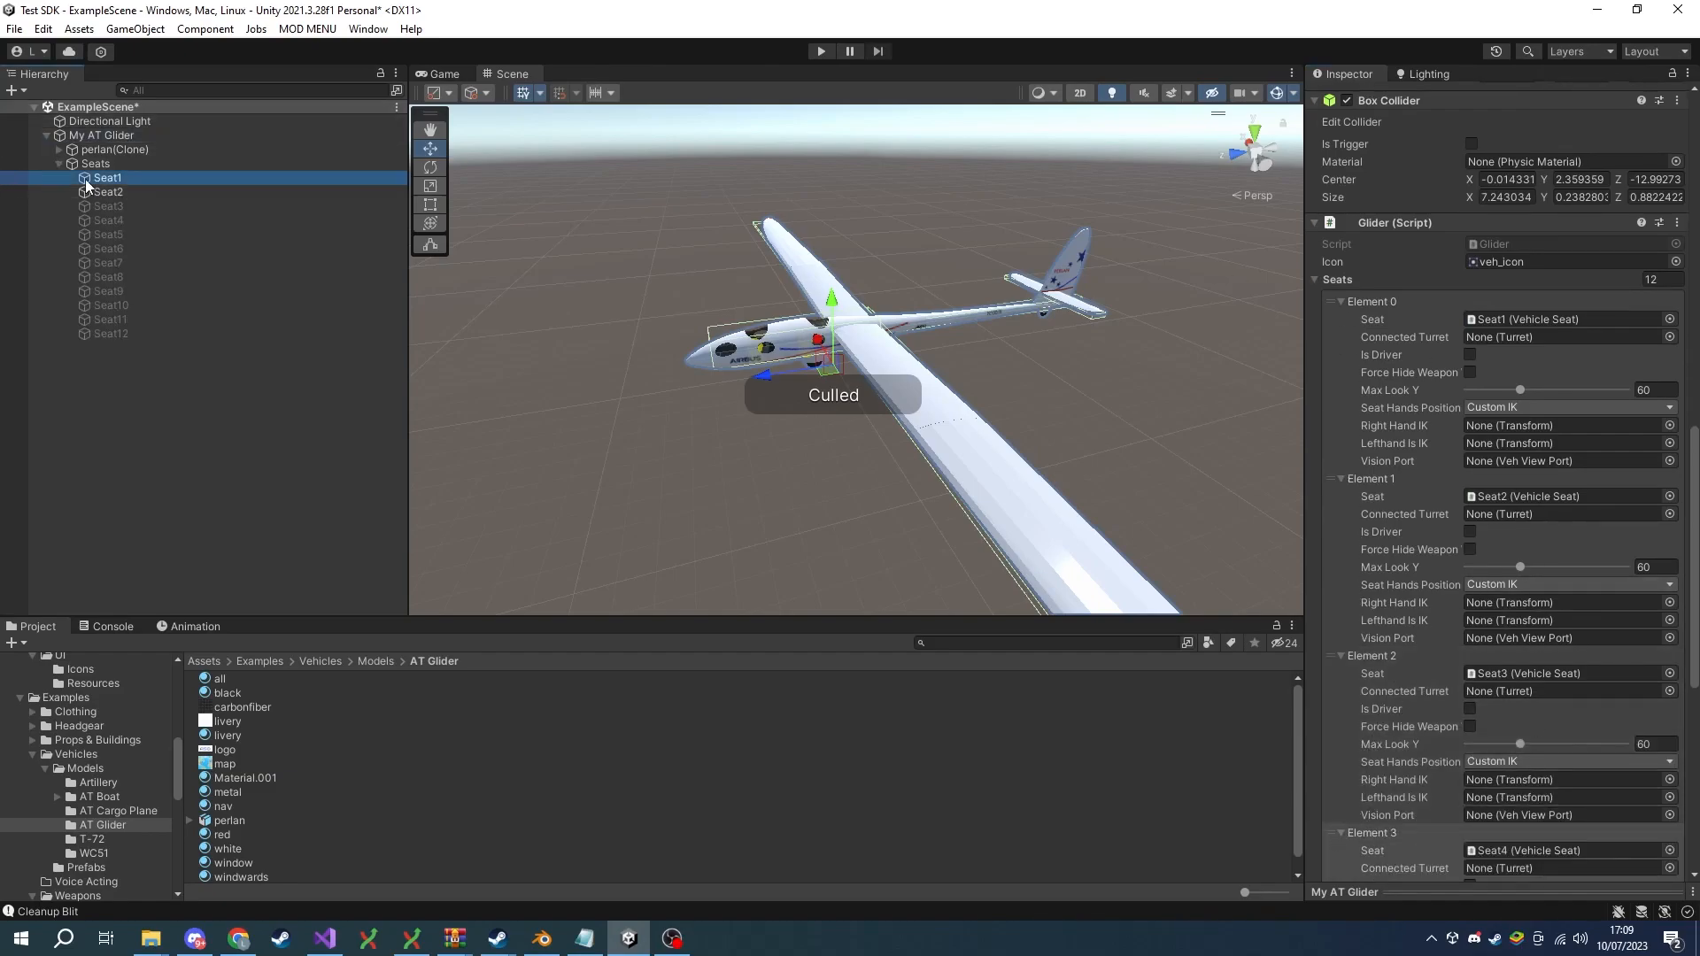
{"action": "key", "text": "w"}
{"action": "right_click_drag", "start_coordinate": [679, 386], "coordinate": [453, 334]}
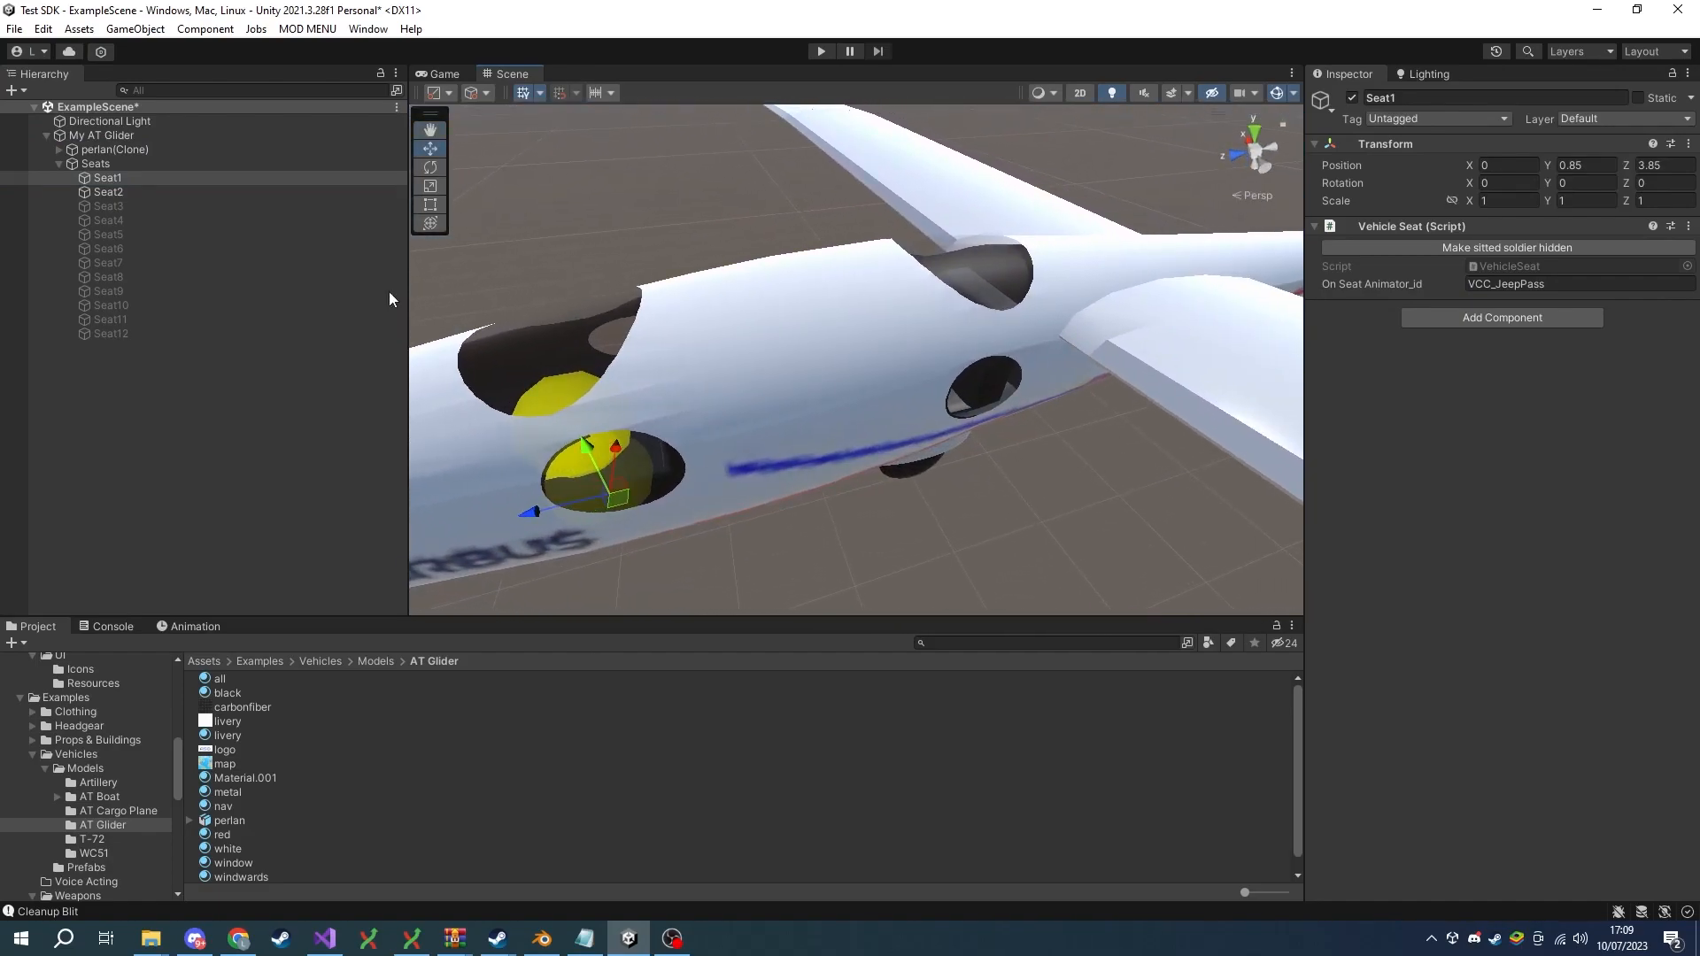
{"action": "double_click", "coordinate": [108, 192]}
{"action": "right_click_drag", "start_coordinate": [605, 461], "coordinate": [876, 403]}
{"action": "key", "text": "s"}
Inspect the hidden seats from Seat3 to Seat7 along the fuselage and refocus on the glider.
{"action": "left_click", "coordinate": [142, 207]}
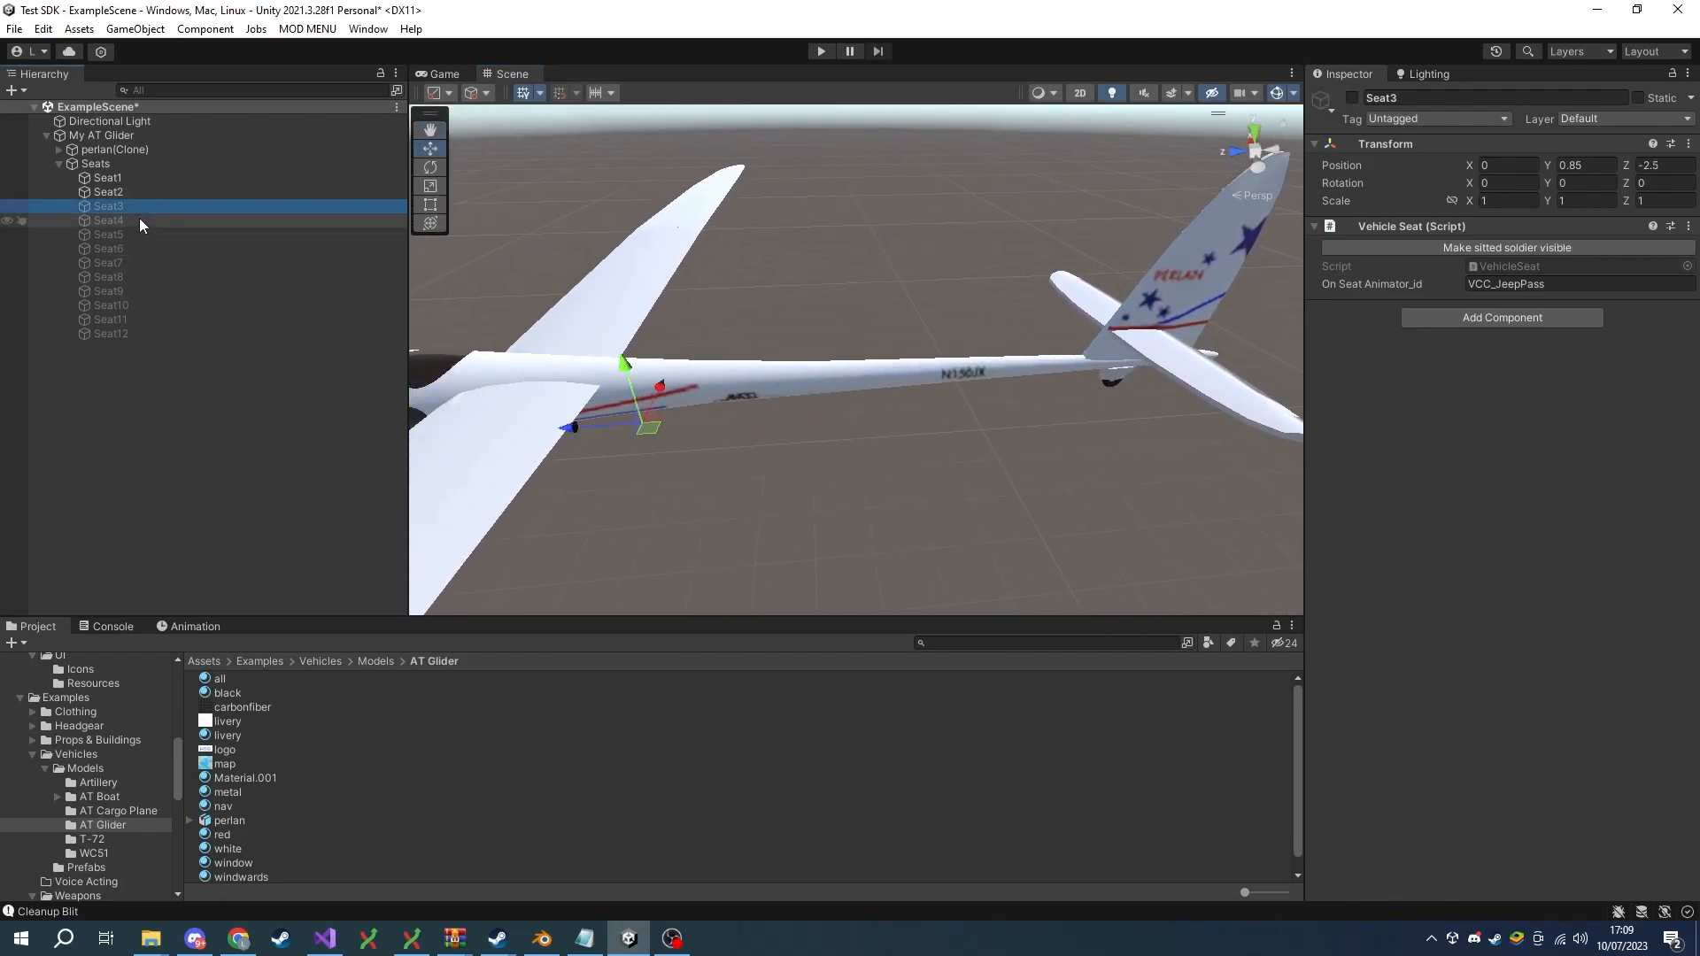
{"action": "left_click", "coordinate": [137, 221], "text": "shift"}
{"action": "left_click", "coordinate": [134, 235], "text": "shift"}
{"action": "left_click", "coordinate": [128, 250], "text": "shift"}
{"action": "left_click", "coordinate": [126, 263], "text": "shift"}
{"action": "left_click", "coordinate": [131, 236], "text": "shift"}
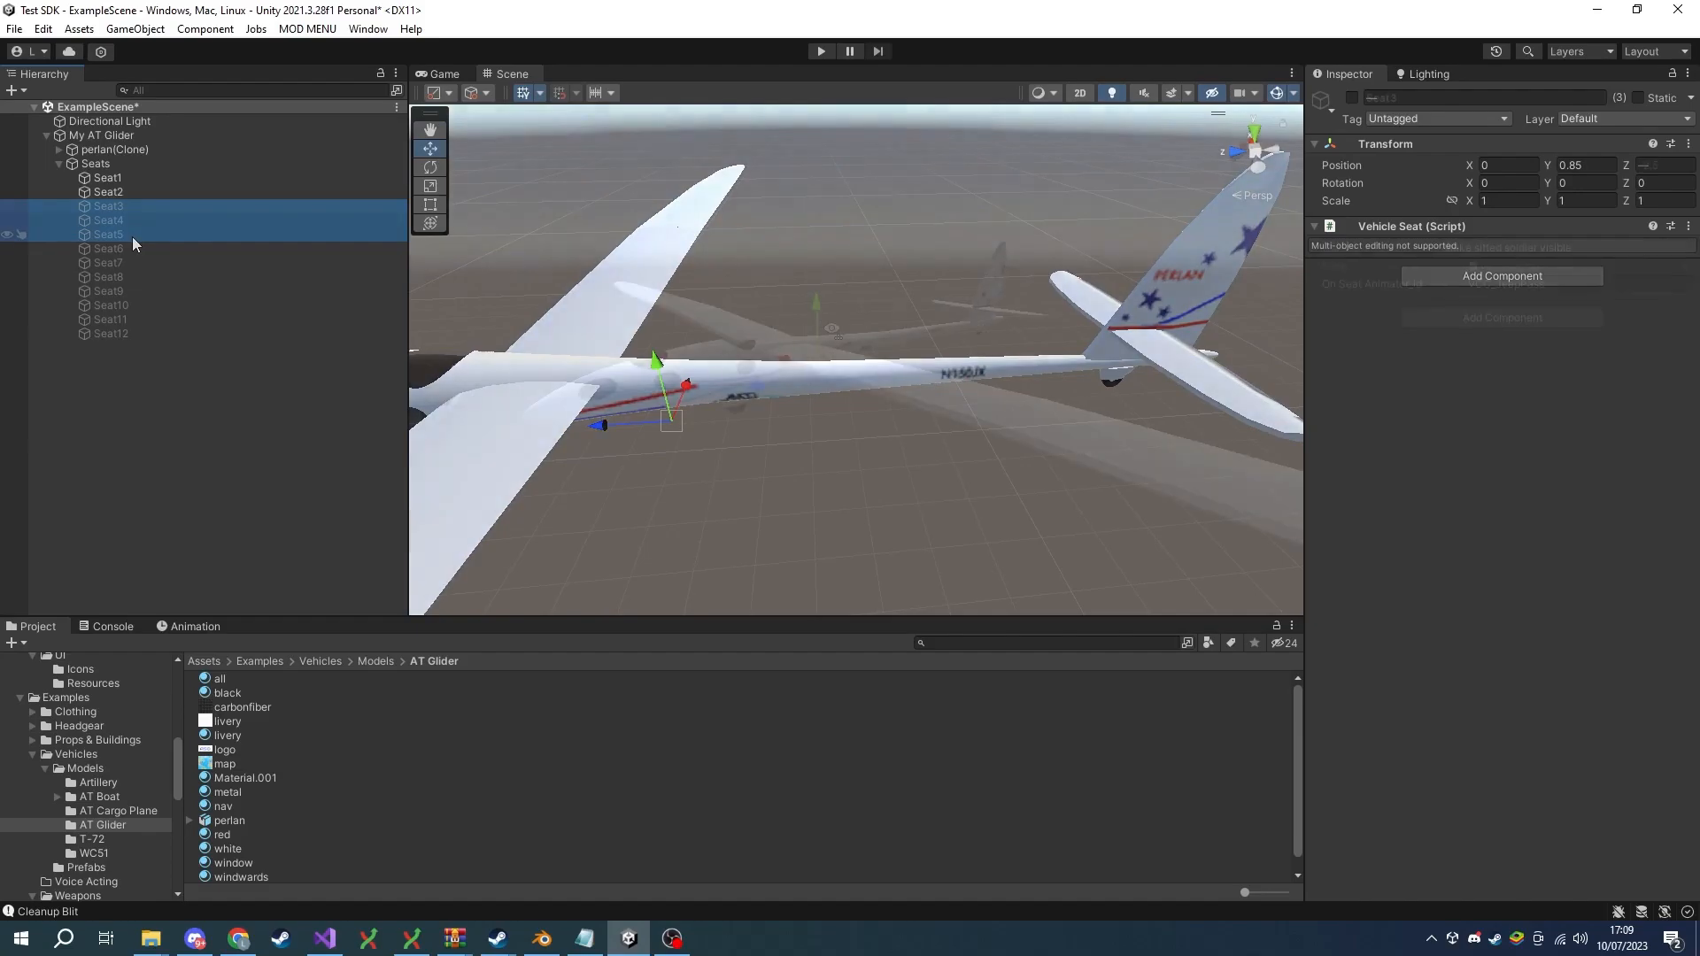
{"action": "double_click", "coordinate": [161, 209]}
Review My AT Glider's remaining Glider settings, including speed, engine sounds, Internal Parts and Muffler Smoke.
{"action": "left_click", "coordinate": [108, 136]}
{"action": "scroll", "coordinate": [1392, 572], "scroll_direction": "down", "scroll_amount": 15}
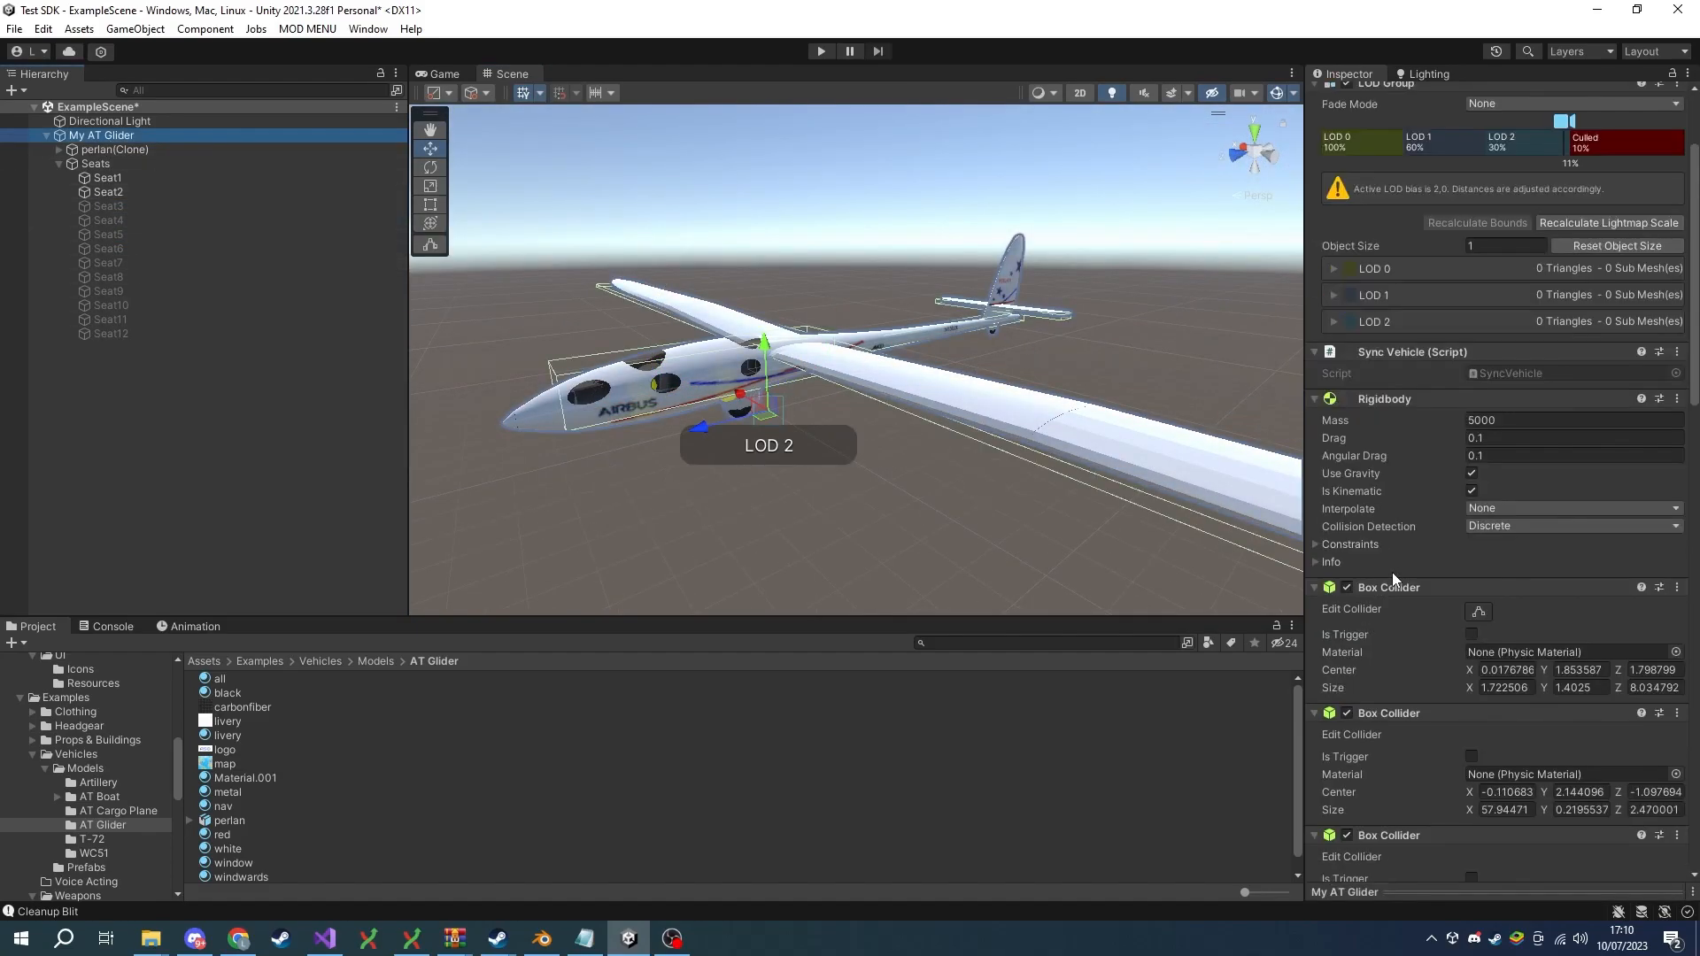
{"action": "scroll", "coordinate": [1392, 572], "scroll_direction": "down", "scroll_amount": 15}
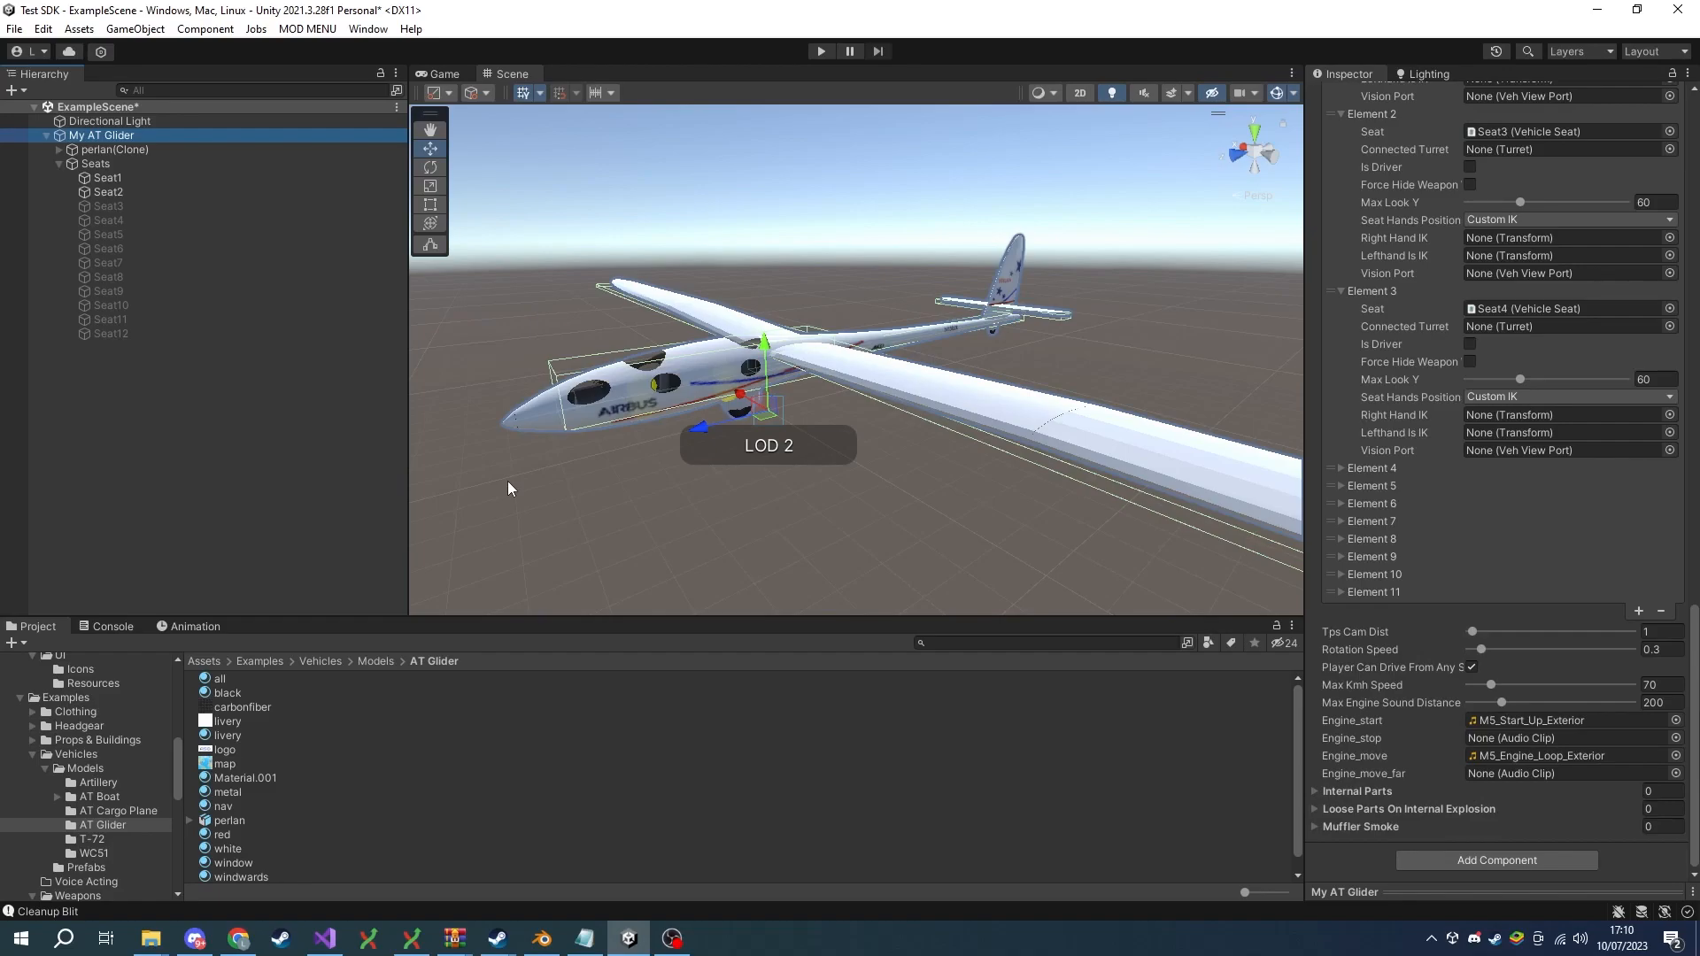
Apply Simple Wheels SetUp to the glider's BW and FW wheel meshes under perlan(Clone).
{"action": "left_click", "coordinate": [59, 149]}
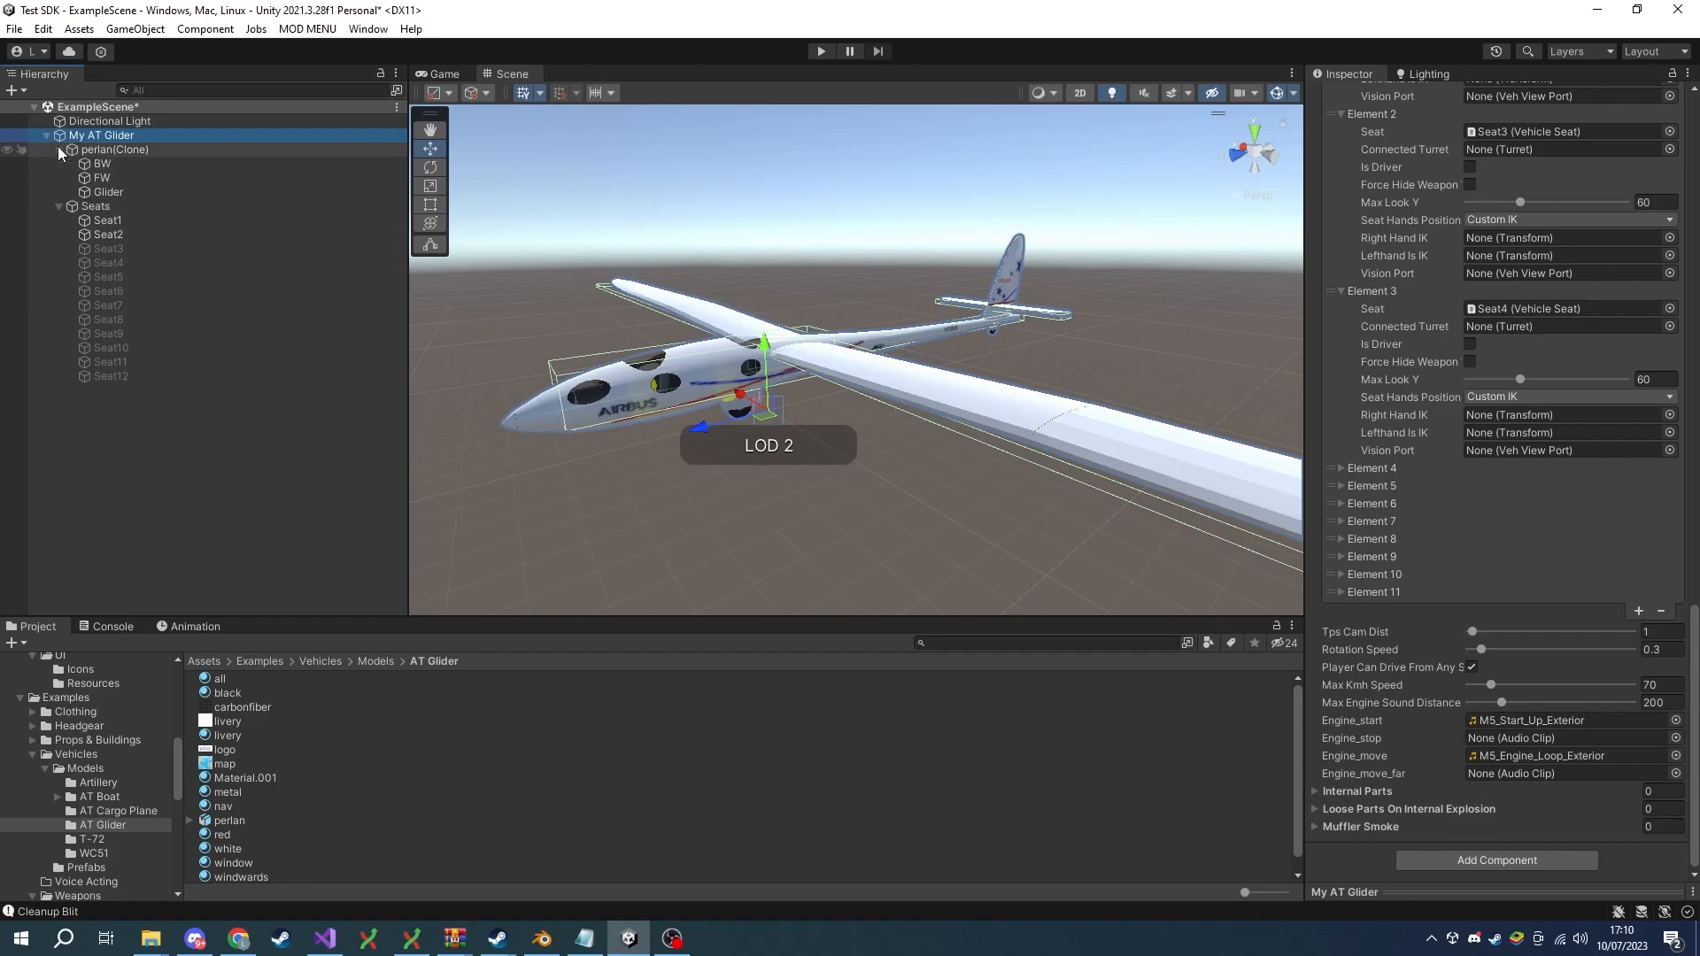
{"action": "left_click", "coordinate": [103, 165]}
{"action": "left_click", "coordinate": [103, 177], "text": "shift"}
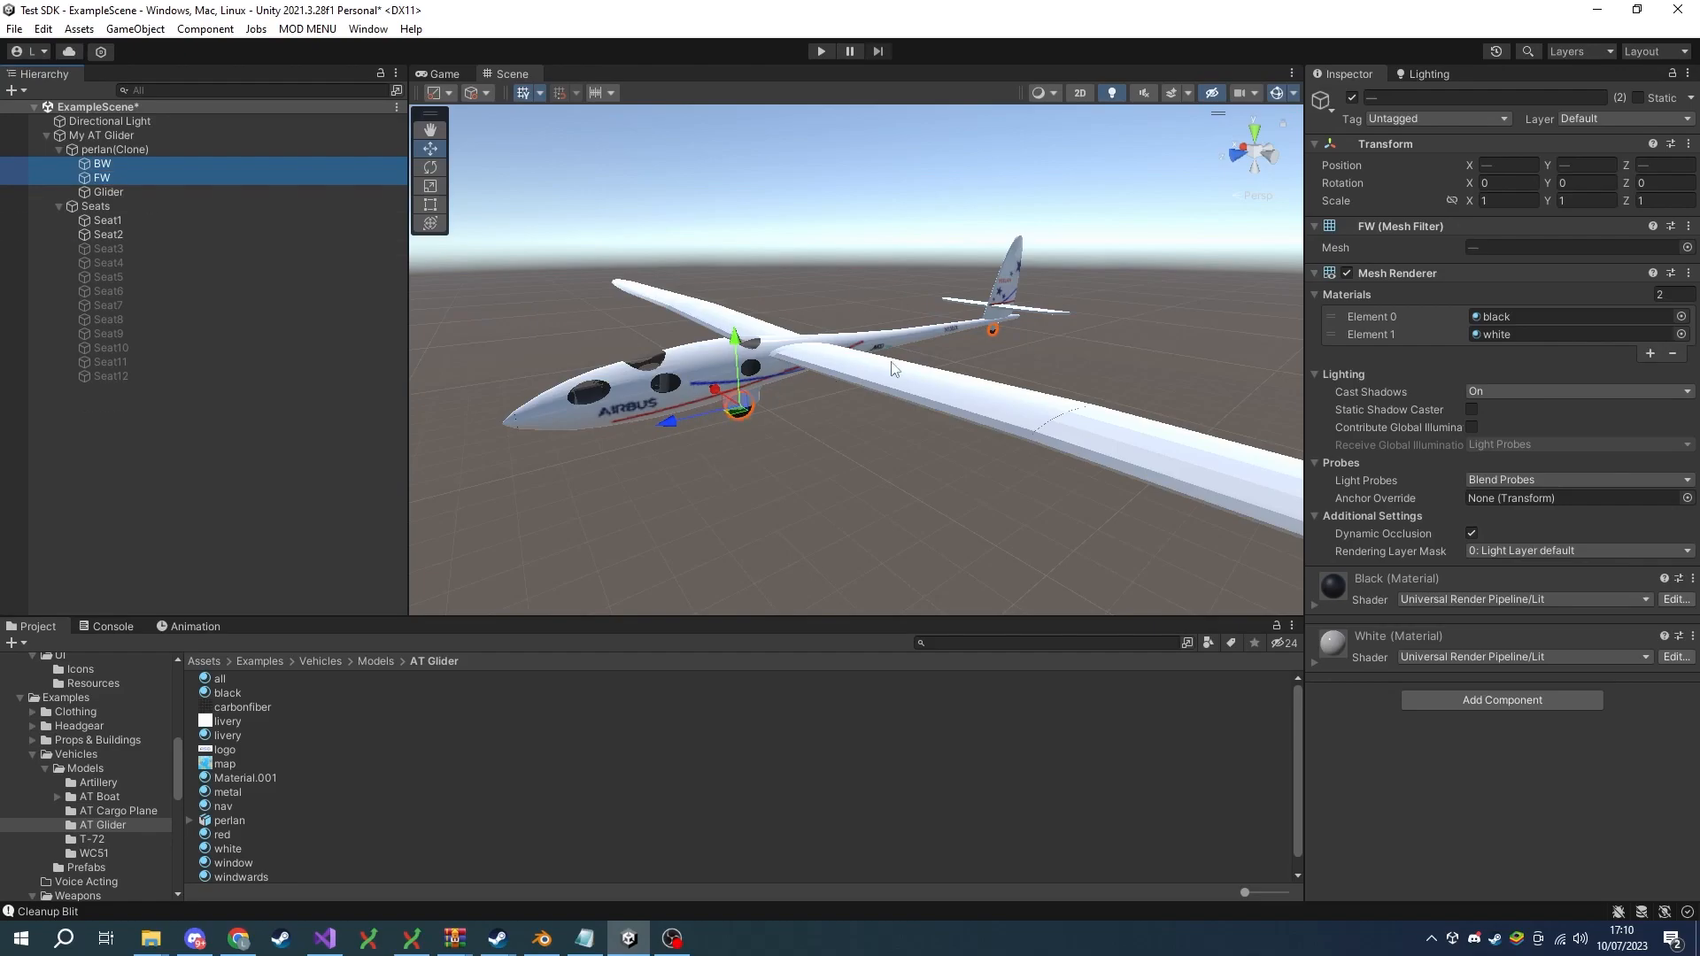
{"action": "right_click", "coordinate": [93, 164]}
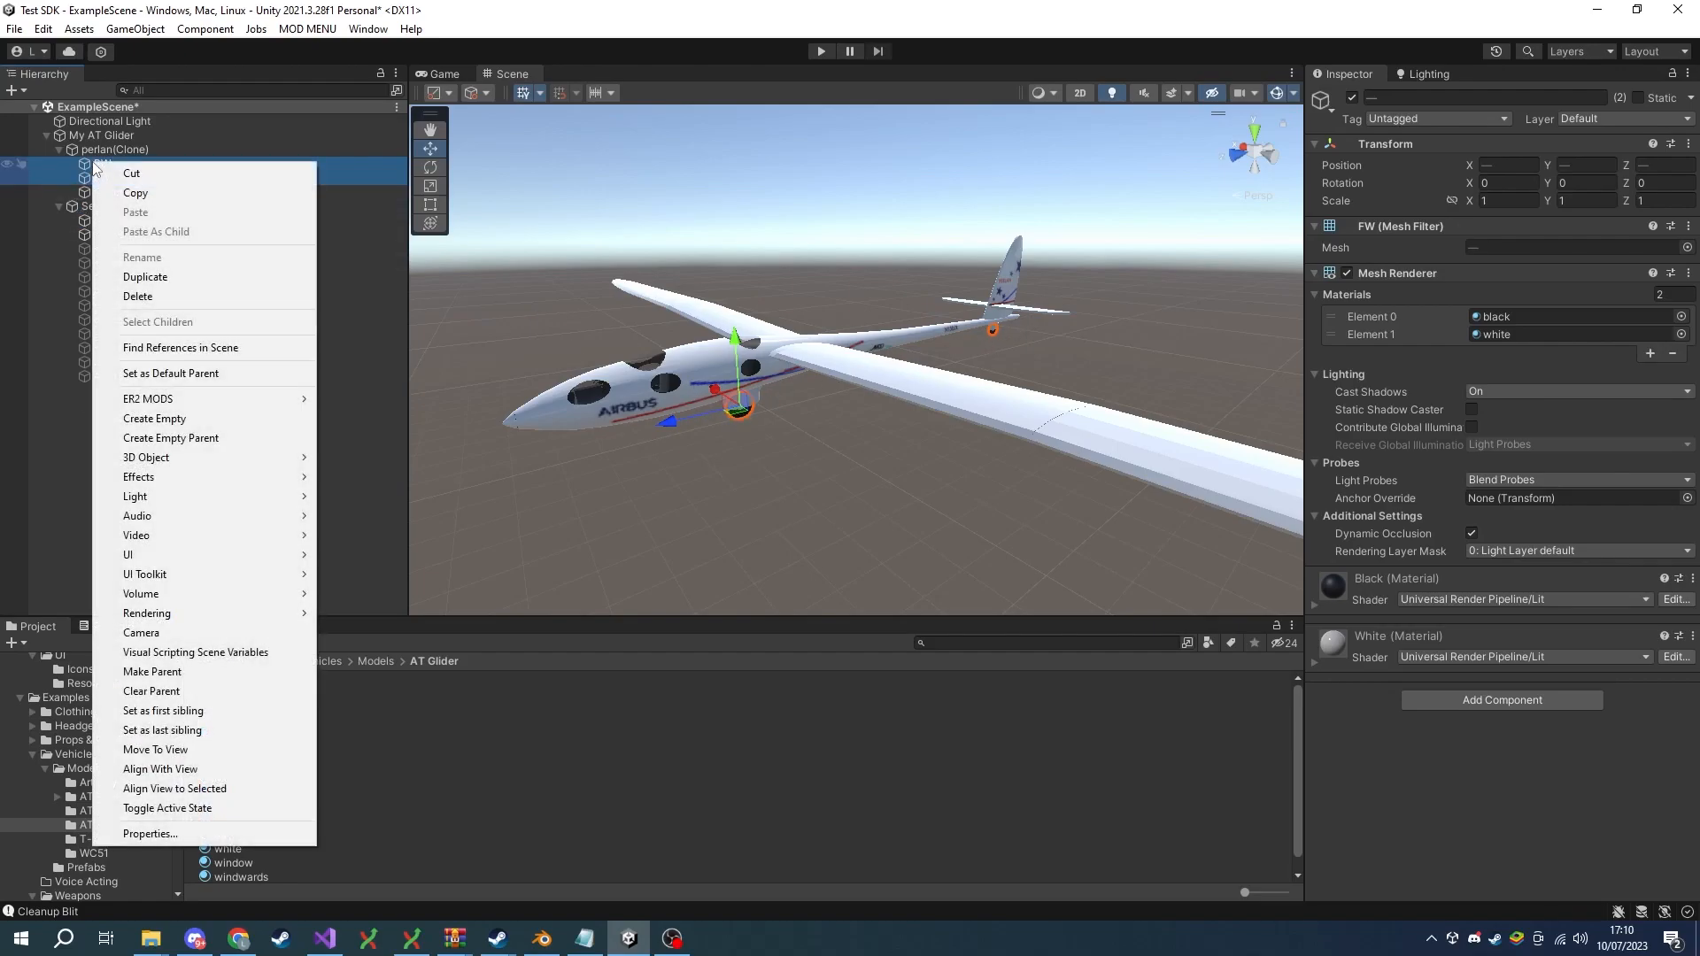
{"action": "mouse_move", "coordinate": [189, 409]}
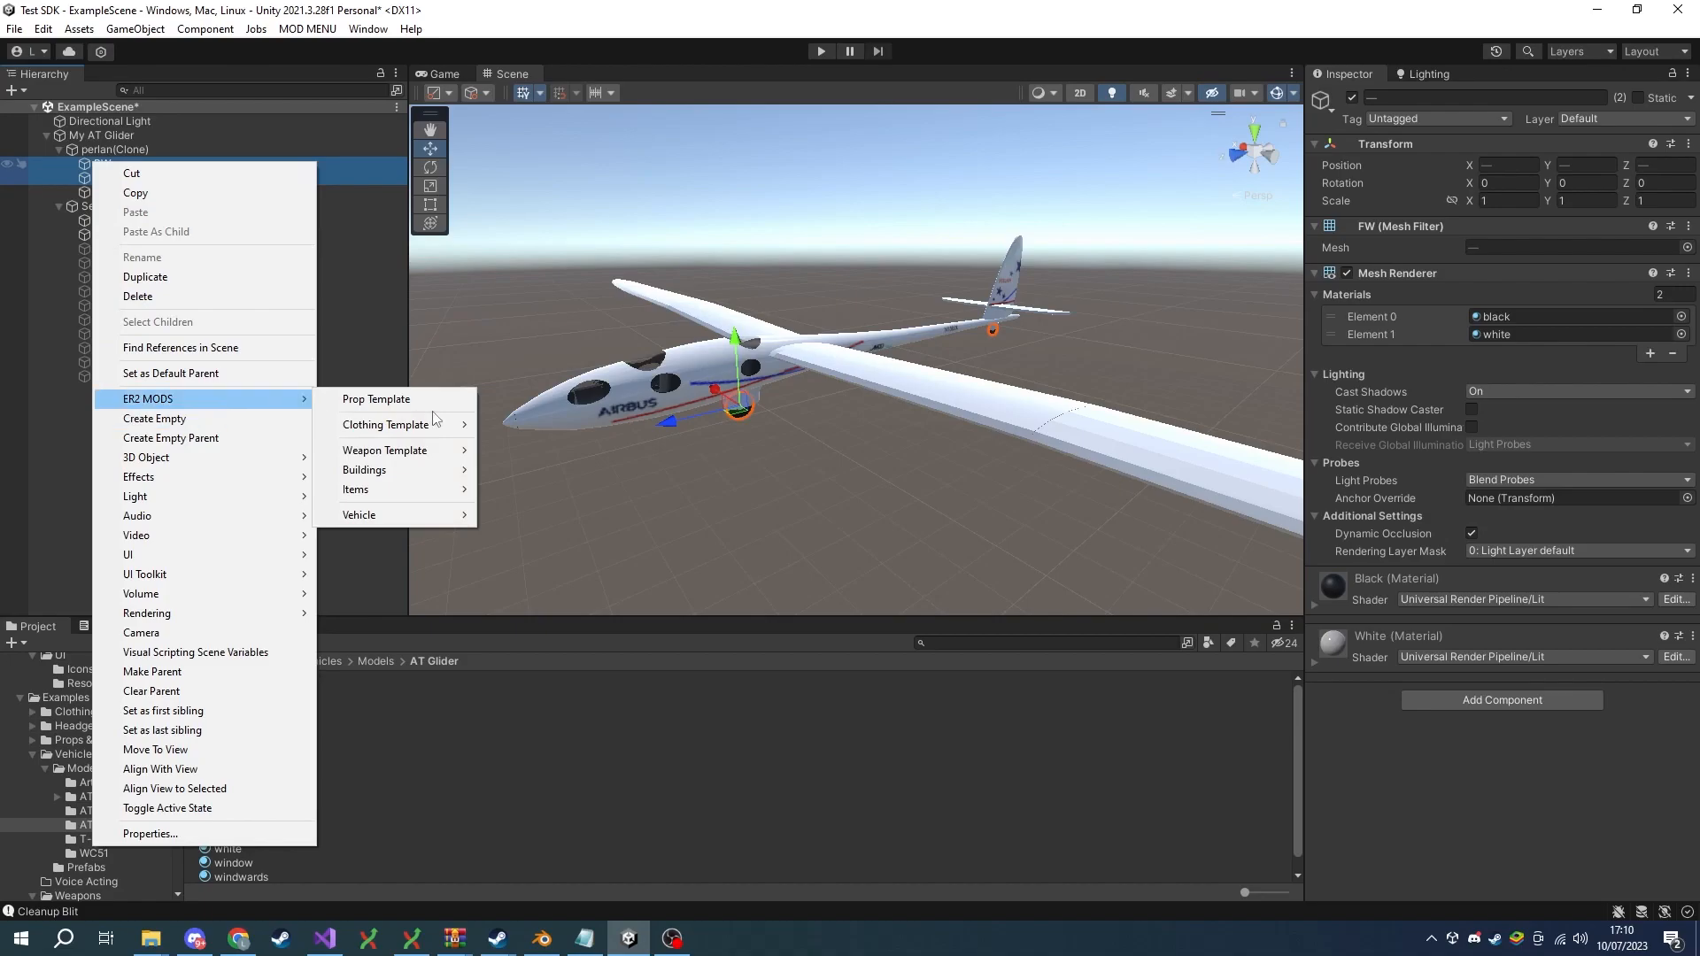
{"action": "mouse_move", "coordinate": [387, 520]}
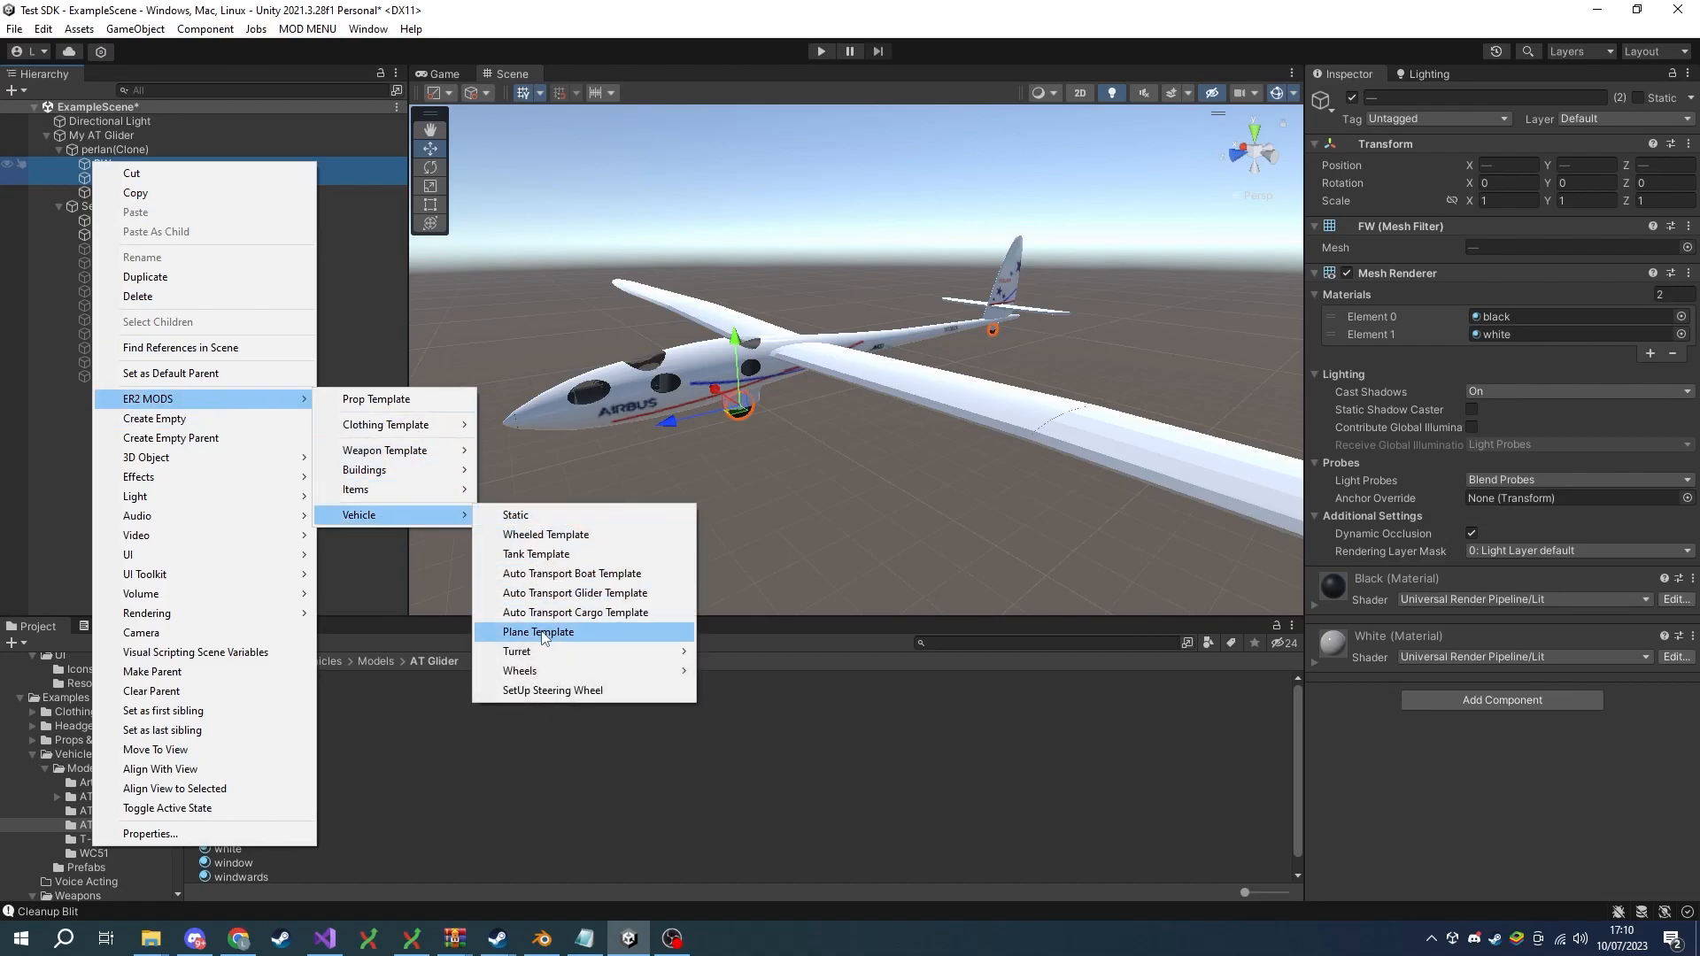
{"action": "mouse_move", "coordinate": [549, 678]}
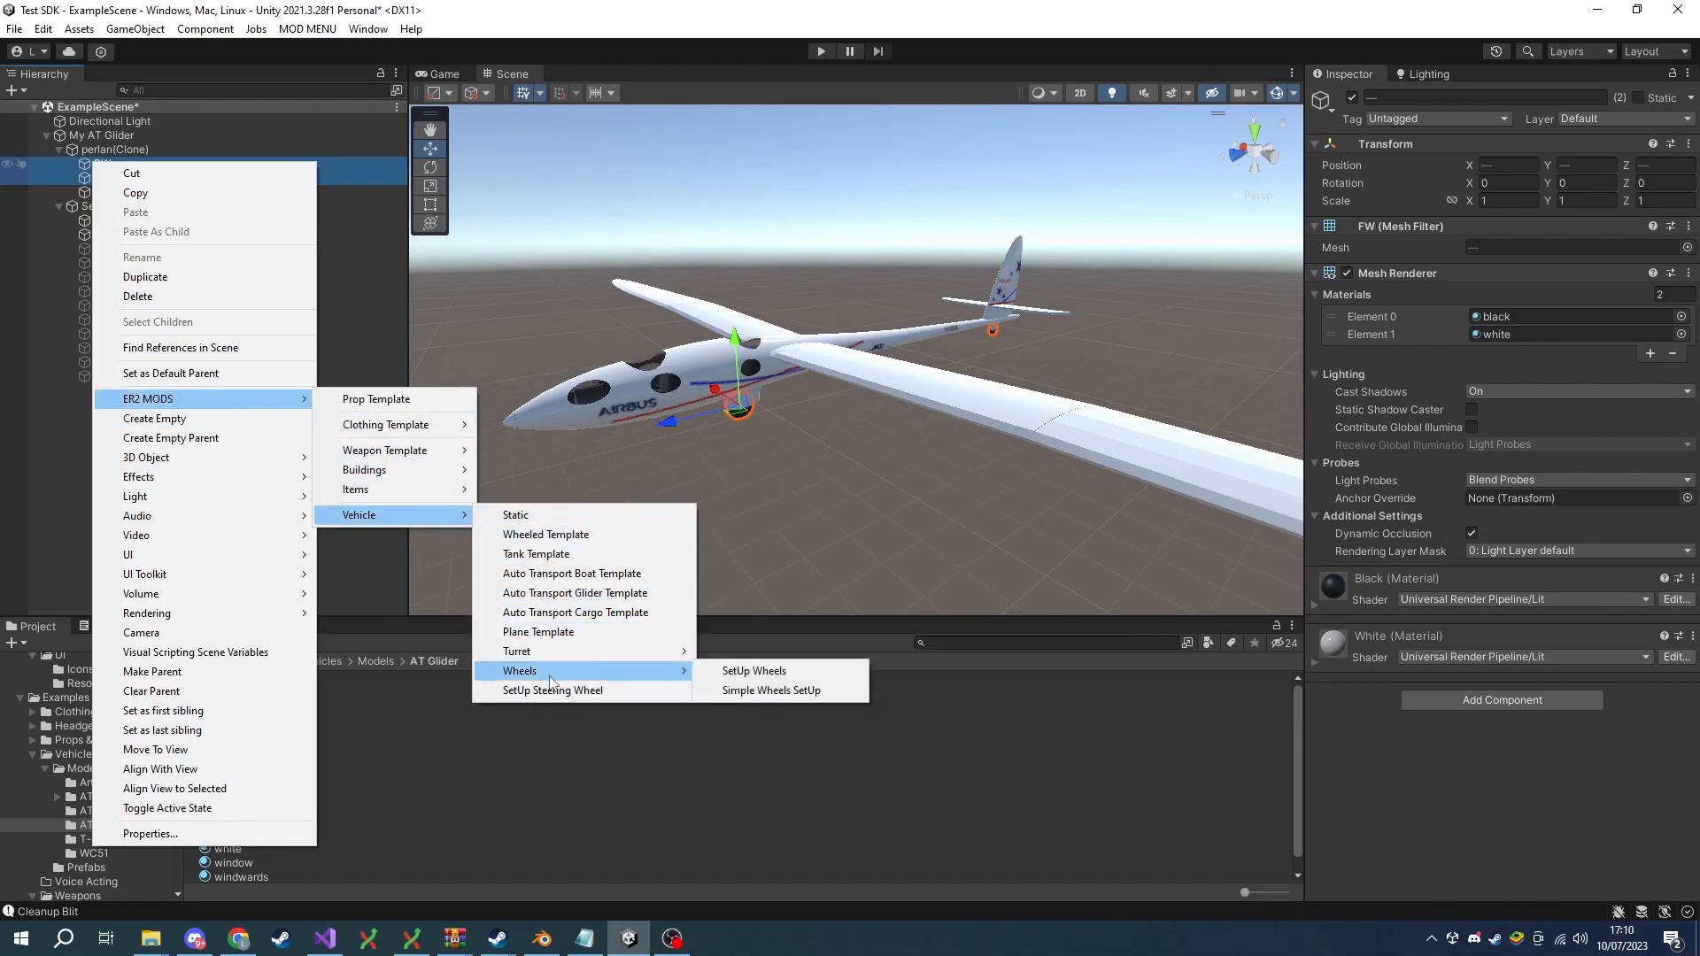
{"action": "left_click", "coordinate": [789, 692]}
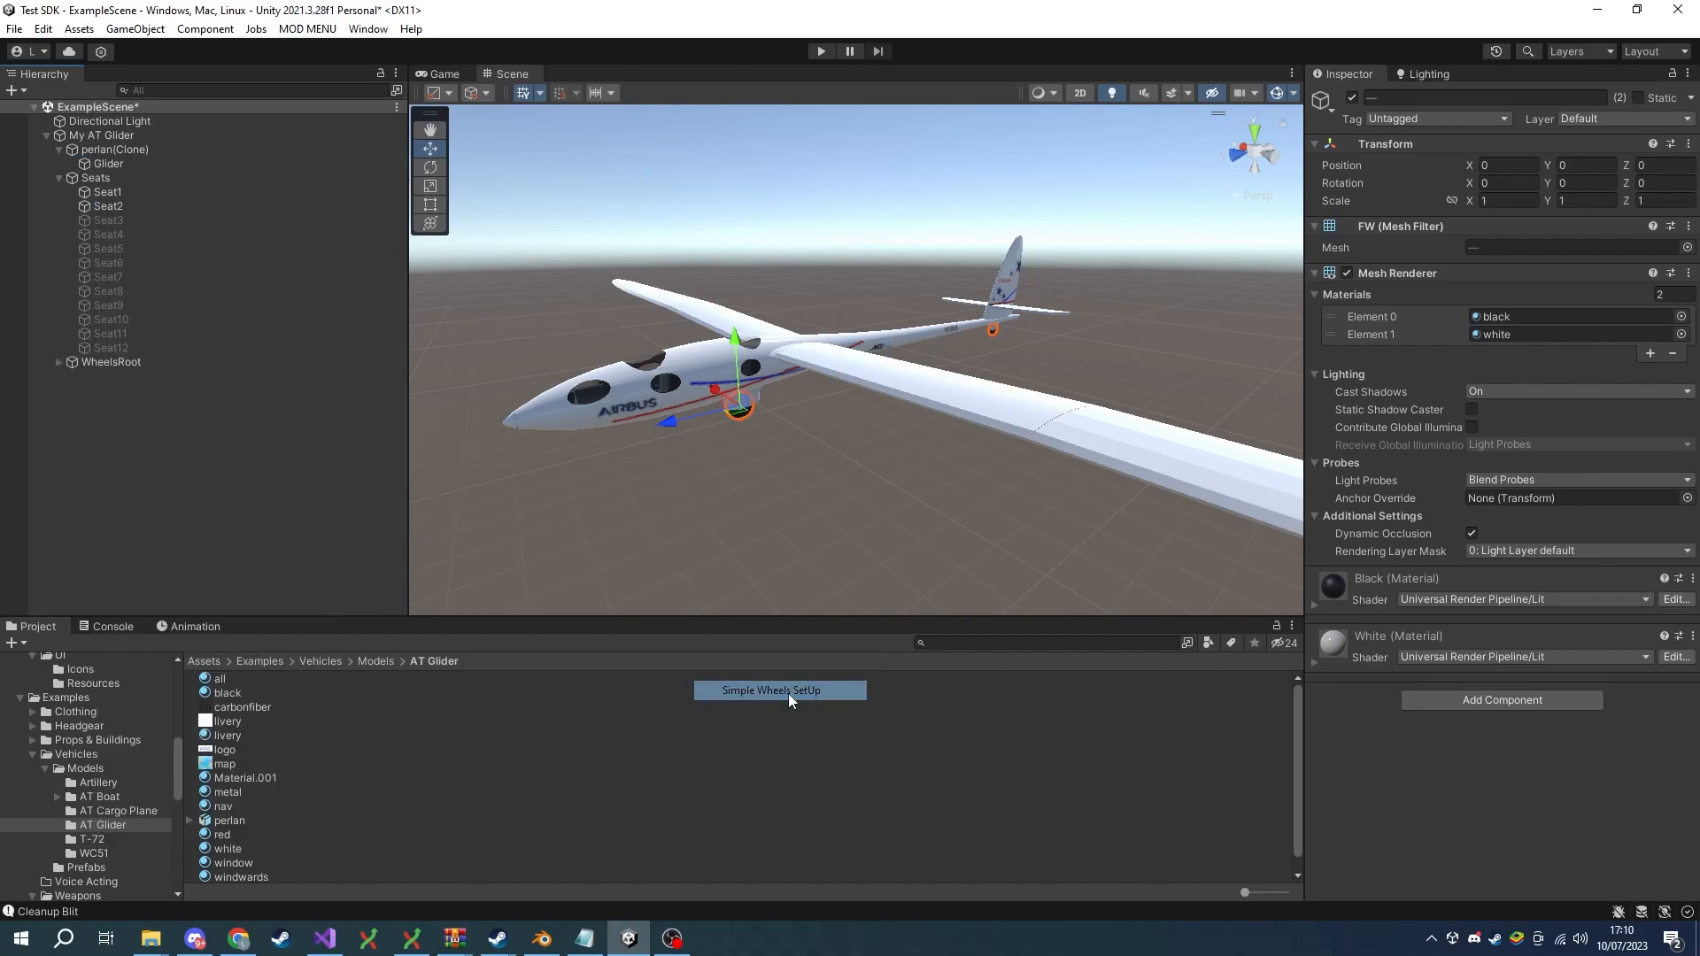
Expand WheelsRoot and WheelMeshes and inspect Pivot FW and Pivot BW at the glider's wheels.
{"action": "left_click", "coordinate": [89, 360]}
{"action": "key", "text": "w"}
{"action": "right_click_drag", "start_coordinate": [679, 482], "coordinate": [424, 431]}
{"action": "key", "text": "w"}
{"action": "left_click", "coordinate": [58, 362]}
{"action": "left_click", "coordinate": [104, 375]}
{"action": "left_click", "coordinate": [72, 376]}
{"action": "left_click", "coordinate": [124, 404]}
{"action": "left_click", "coordinate": [125, 391]}
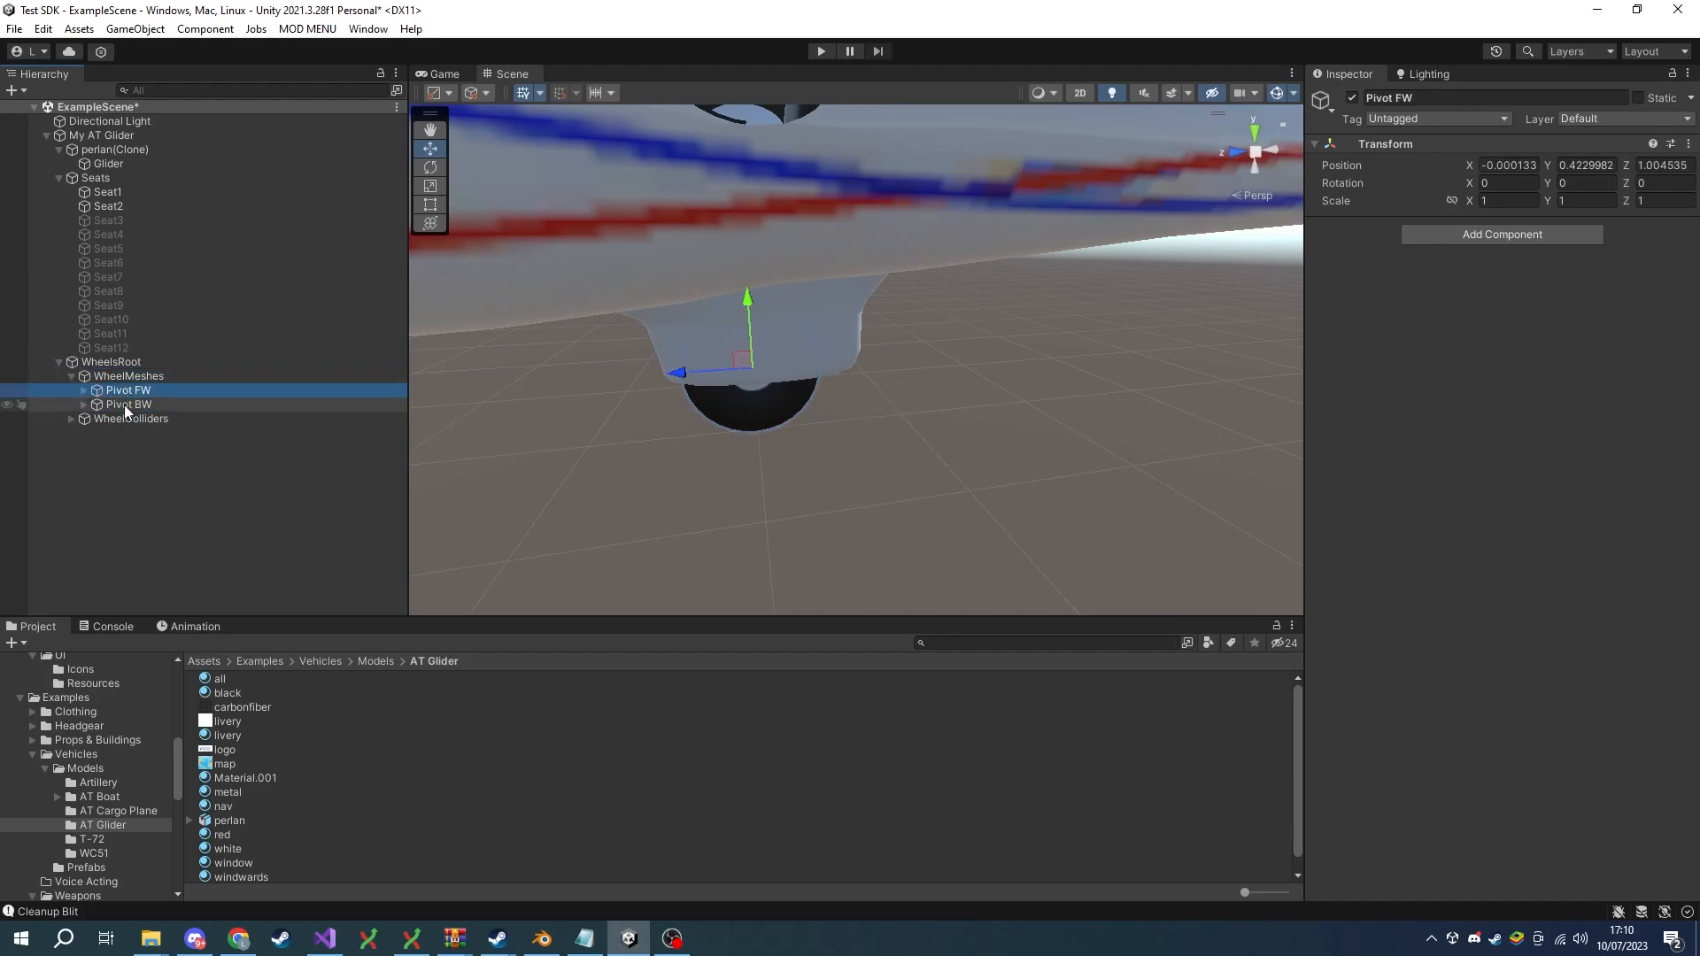
{"action": "left_click", "coordinate": [157, 404]}
{"action": "right_click_drag", "start_coordinate": [478, 354], "coordinate": [910, 346]}
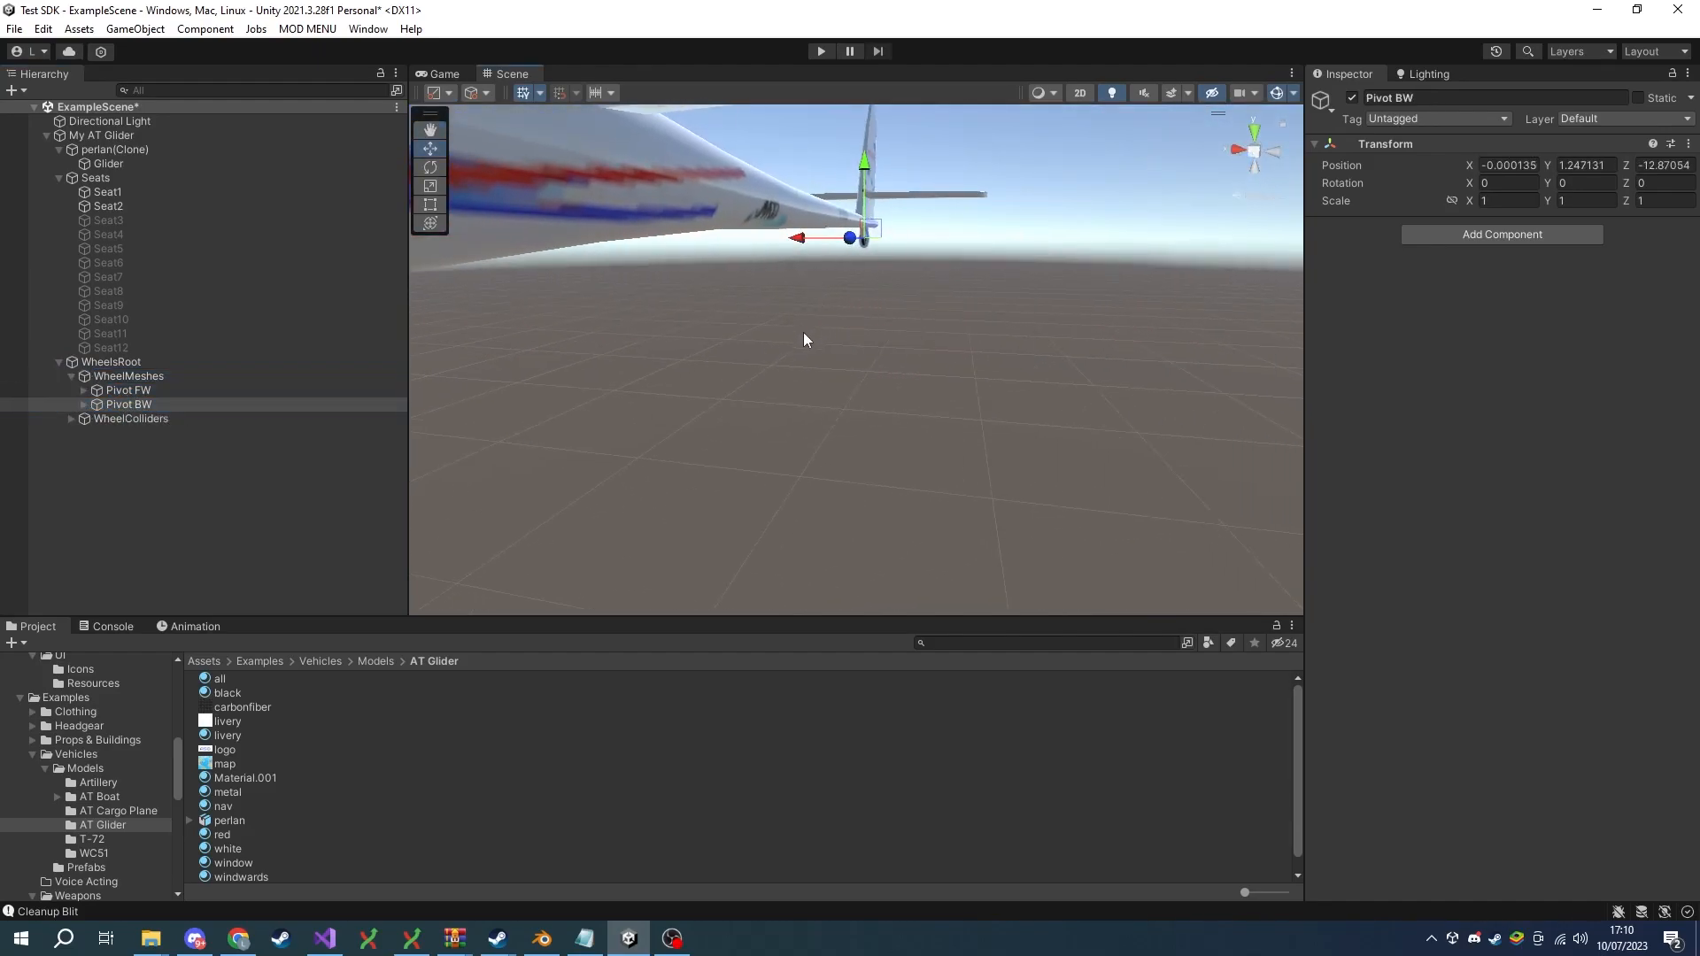
{"action": "key", "text": "f"}
Expand WheelColliders and adjust Collision Pivot FW at the front wheel to a height of about Y 0.55.
{"action": "left_click", "coordinate": [124, 418]}
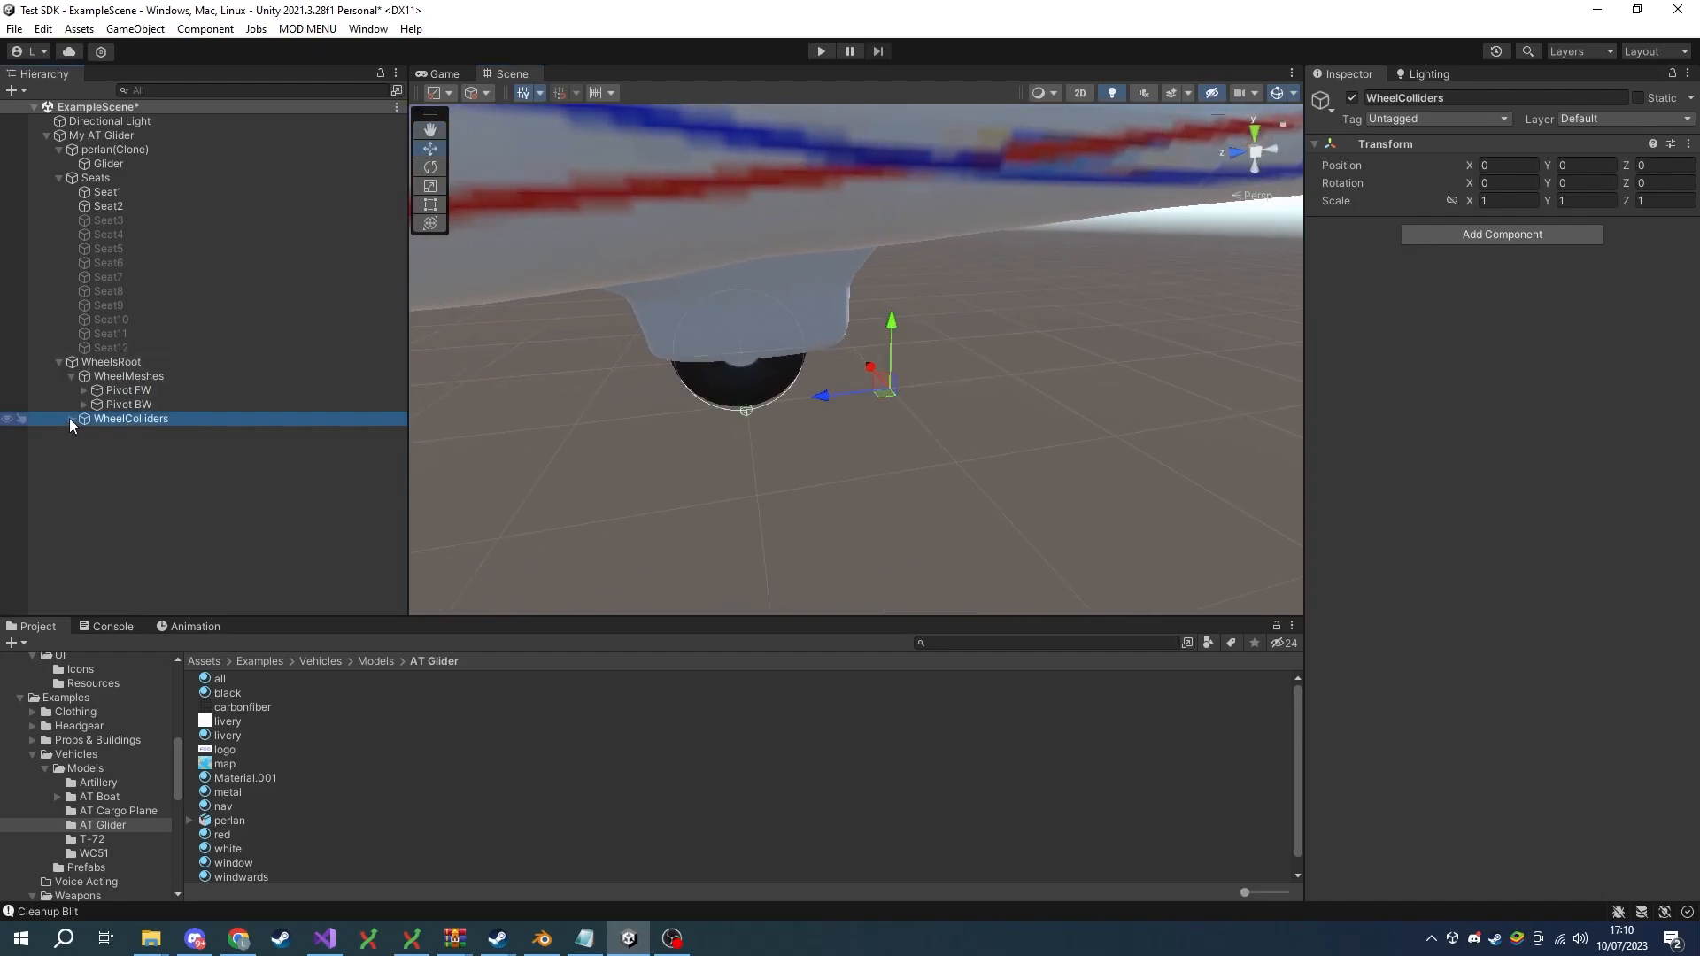
{"action": "left_click", "coordinate": [71, 418]}
{"action": "left_click", "coordinate": [151, 432]}
{"action": "left_click_drag", "start_coordinate": [673, 372], "coordinate": [739, 365], "text": "alt"}
{"action": "key", "text": "w"}
{"action": "right_click_drag", "start_coordinate": [739, 366], "coordinate": [666, 349]}
{"action": "left_click", "coordinate": [613, 379]}
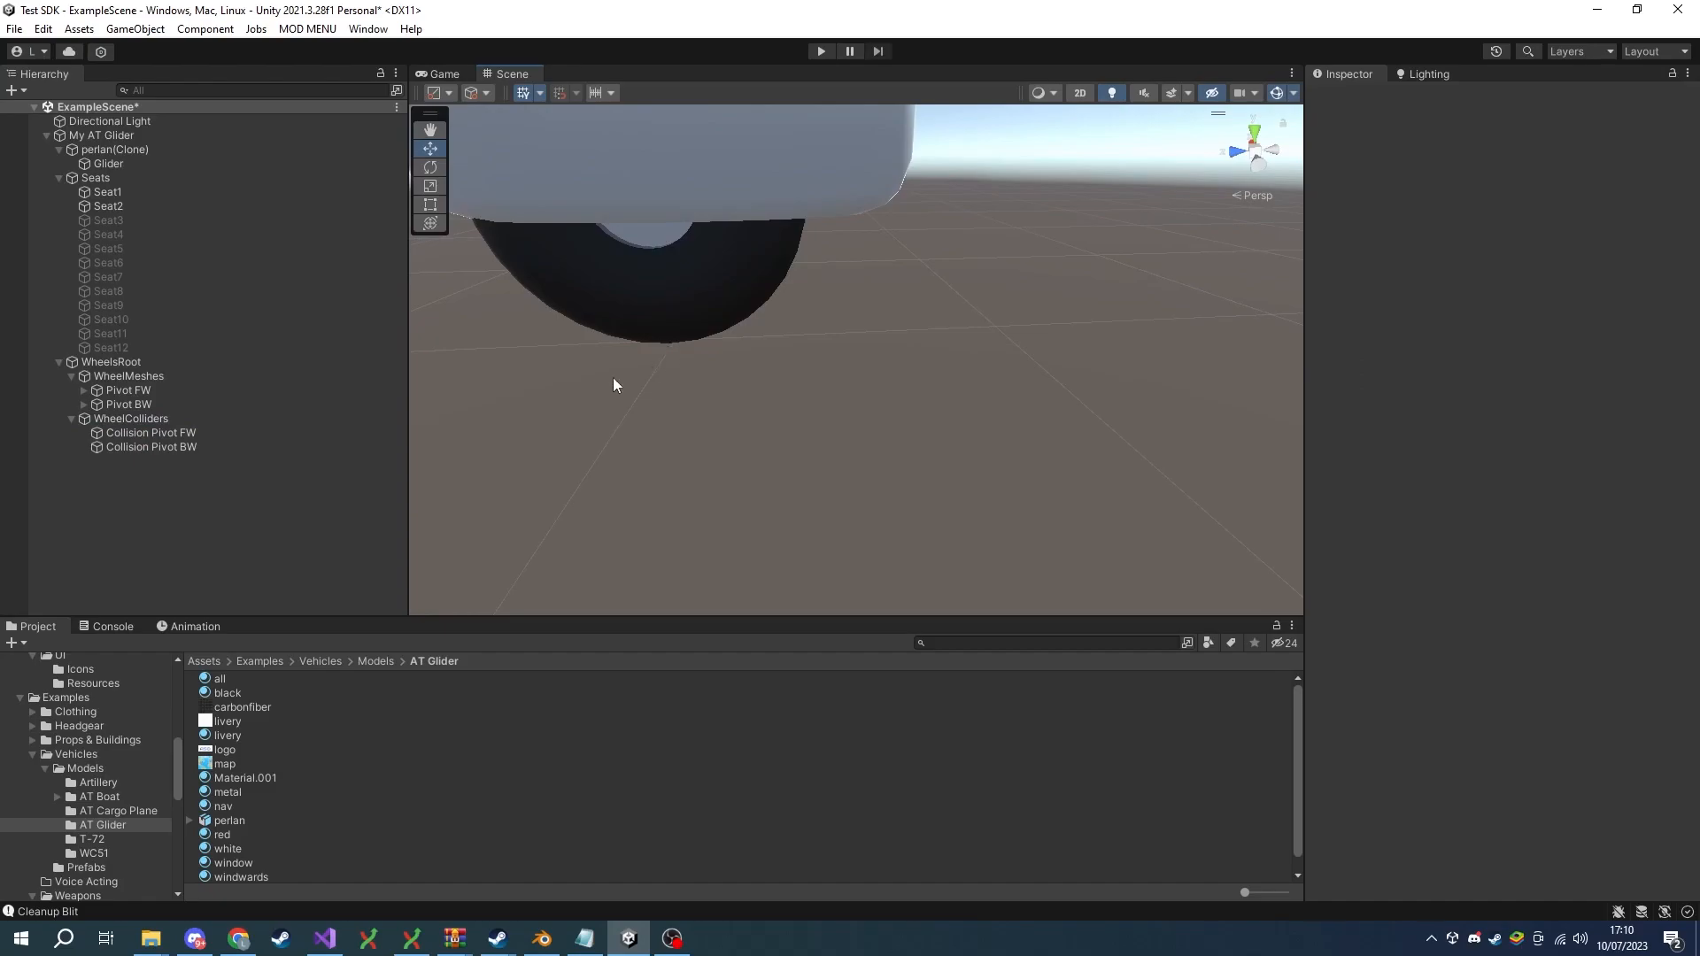
{"action": "left_click", "coordinate": [209, 433]}
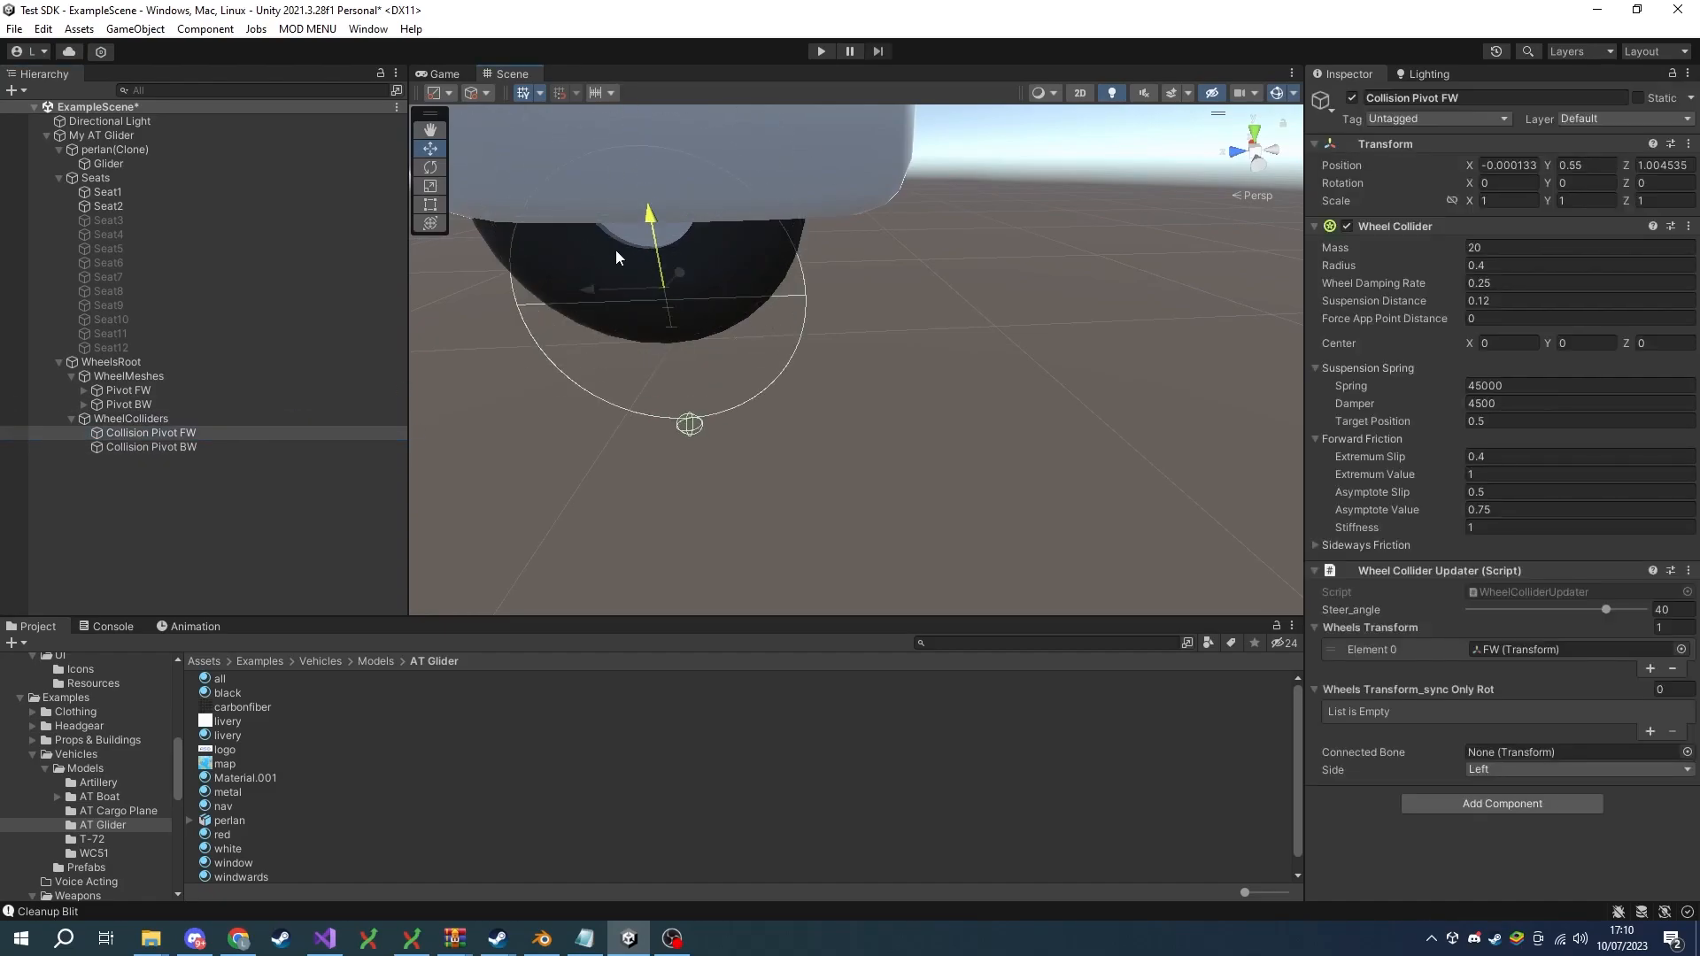
Inspect Collision Pivot BW and its Wheel Collider around the glider's rear wheel.
{"action": "left_click_drag", "start_coordinate": [742, 304], "coordinate": [1027, 243], "text": "alt"}
{"action": "right_click_drag", "start_coordinate": [1027, 245], "coordinate": [889, 338]}
{"action": "key", "text": "w"}
{"action": "left_click", "coordinate": [250, 449]}
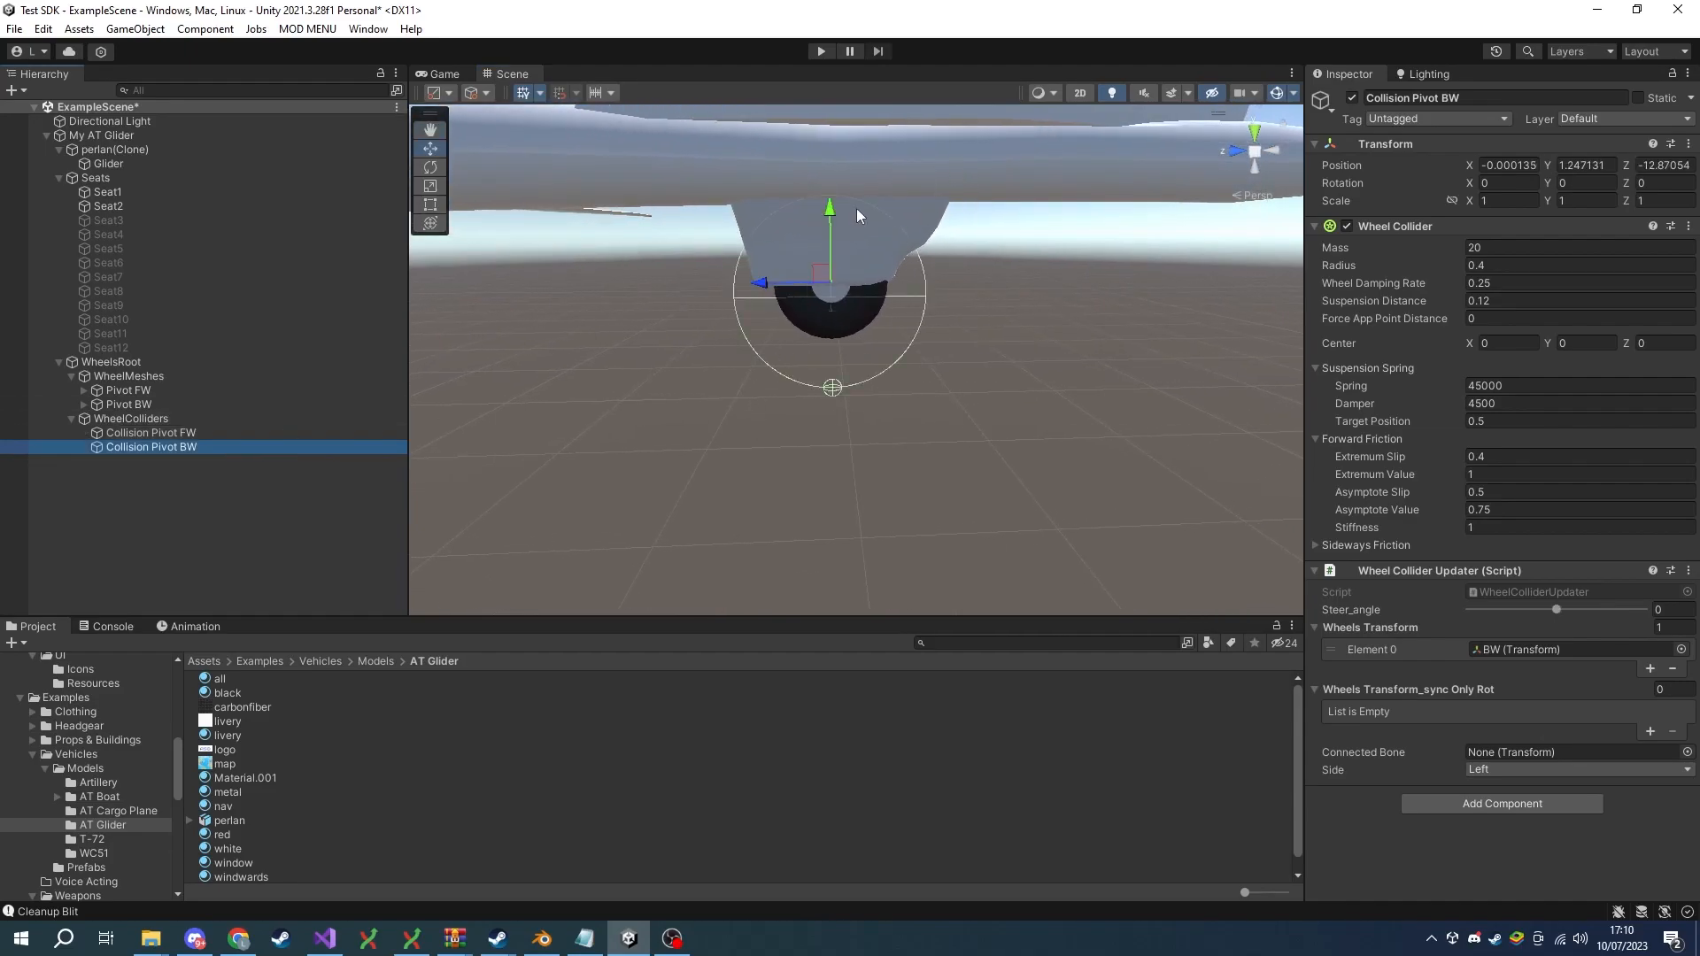
{"action": "left_click_drag", "start_coordinate": [763, 283], "coordinate": [813, 283], "text": "alt"}
{"action": "key", "text": "s"}
{"action": "right_click_drag", "start_coordinate": [813, 283], "coordinate": [921, 312]}
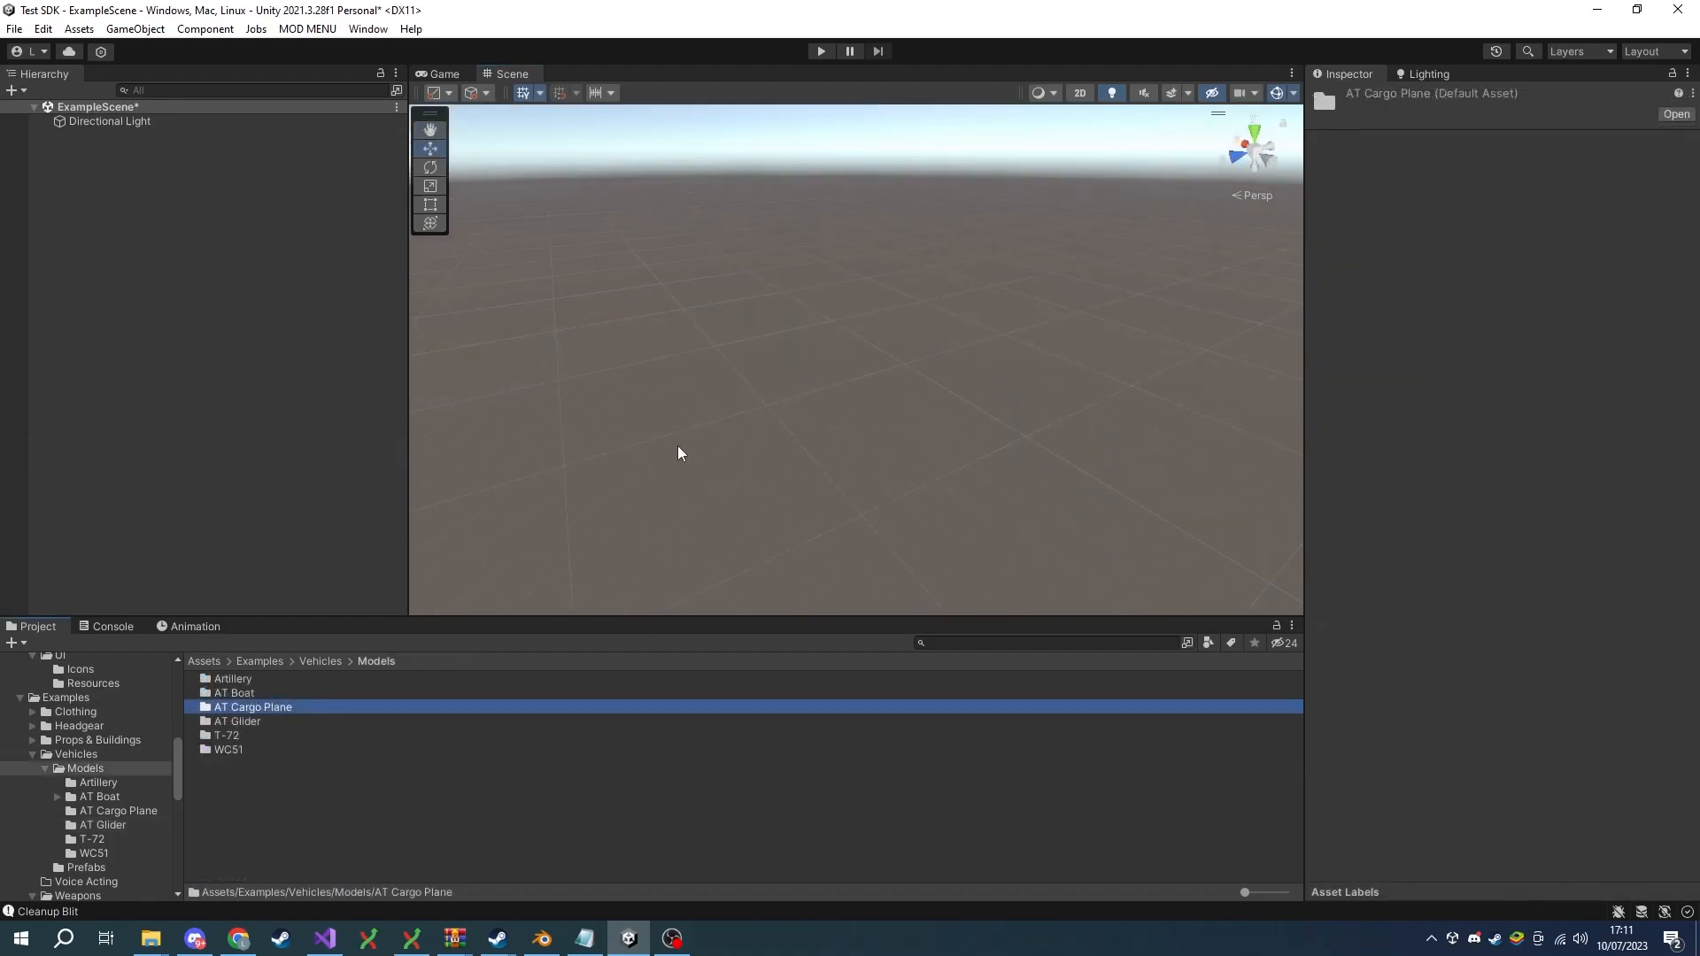
Create an Auto Transport Cargo Template vehicle from the cargo_plane model in the AT Cargo Plane folder.
{"action": "double_click", "coordinate": [277, 710]}
{"action": "right_click", "coordinate": [247, 680]}
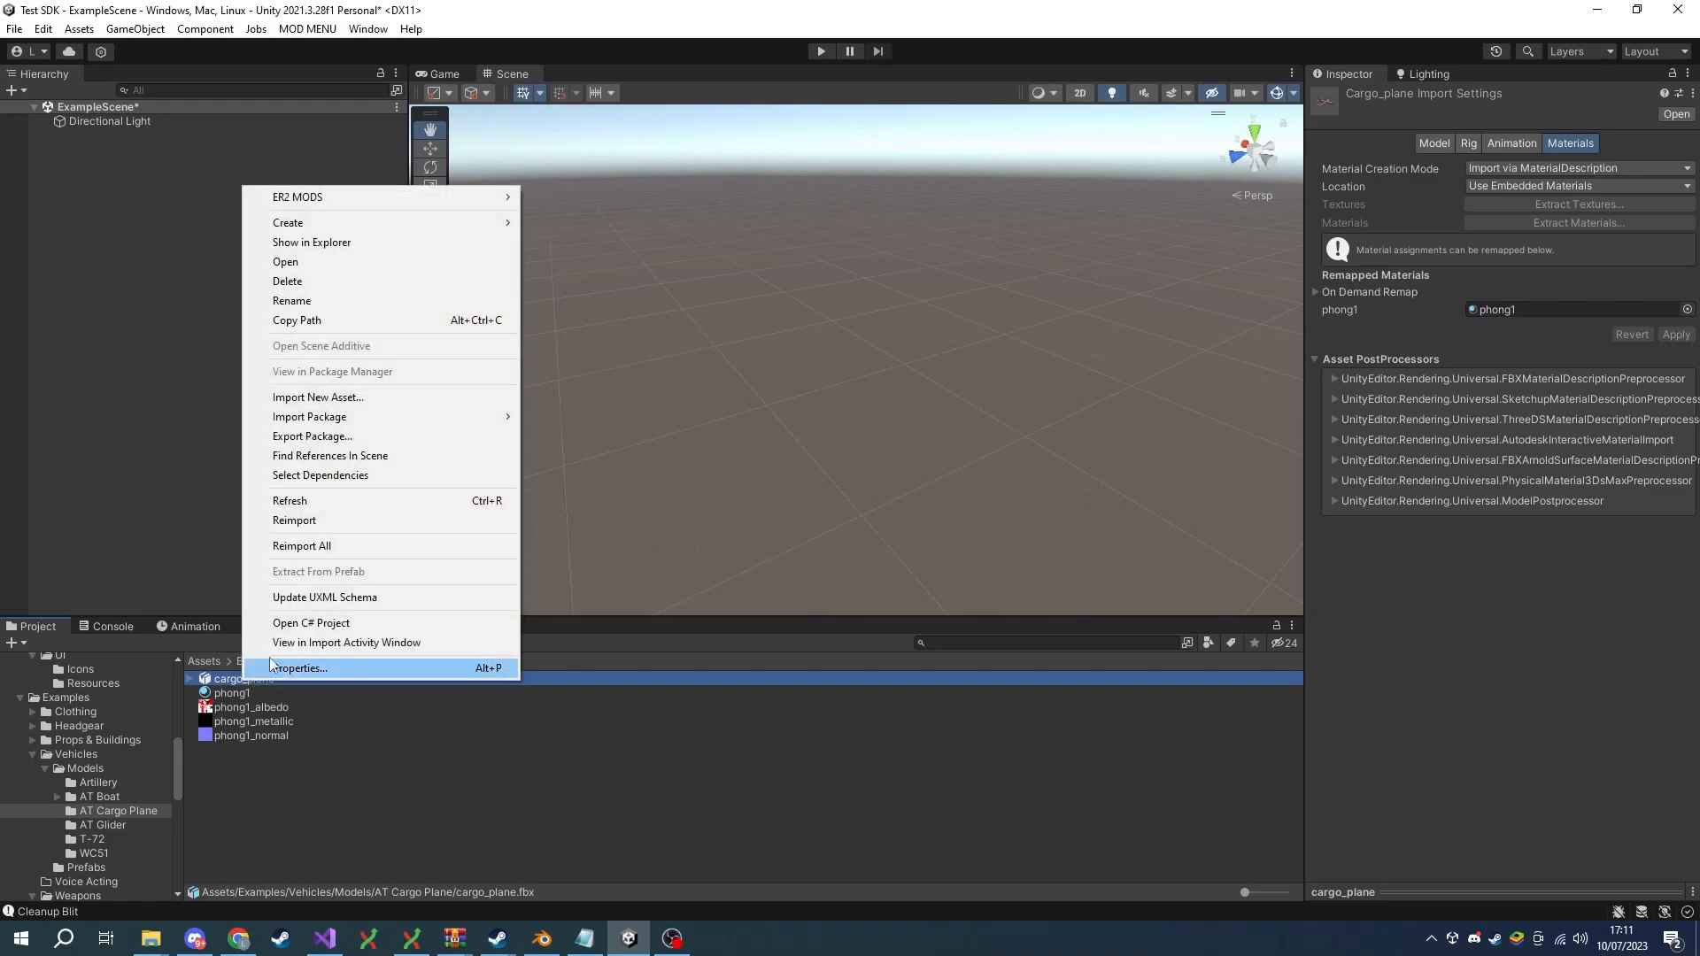
{"action": "mouse_move", "coordinate": [359, 198]}
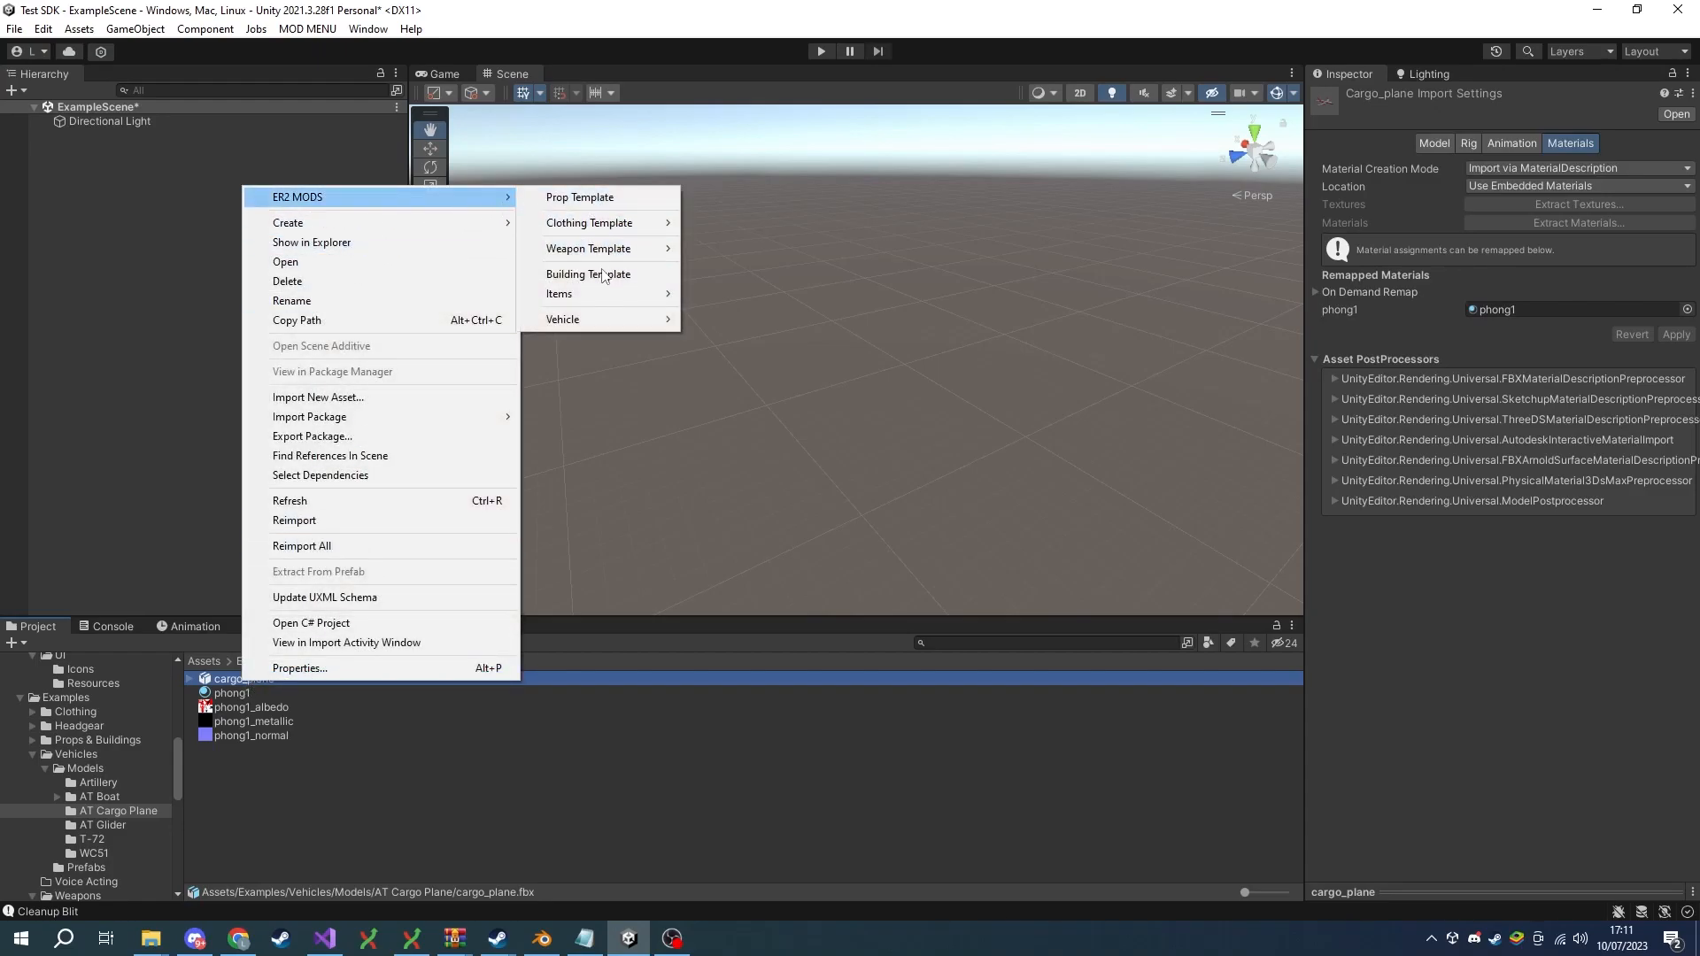
{"action": "mouse_move", "coordinate": [593, 321]}
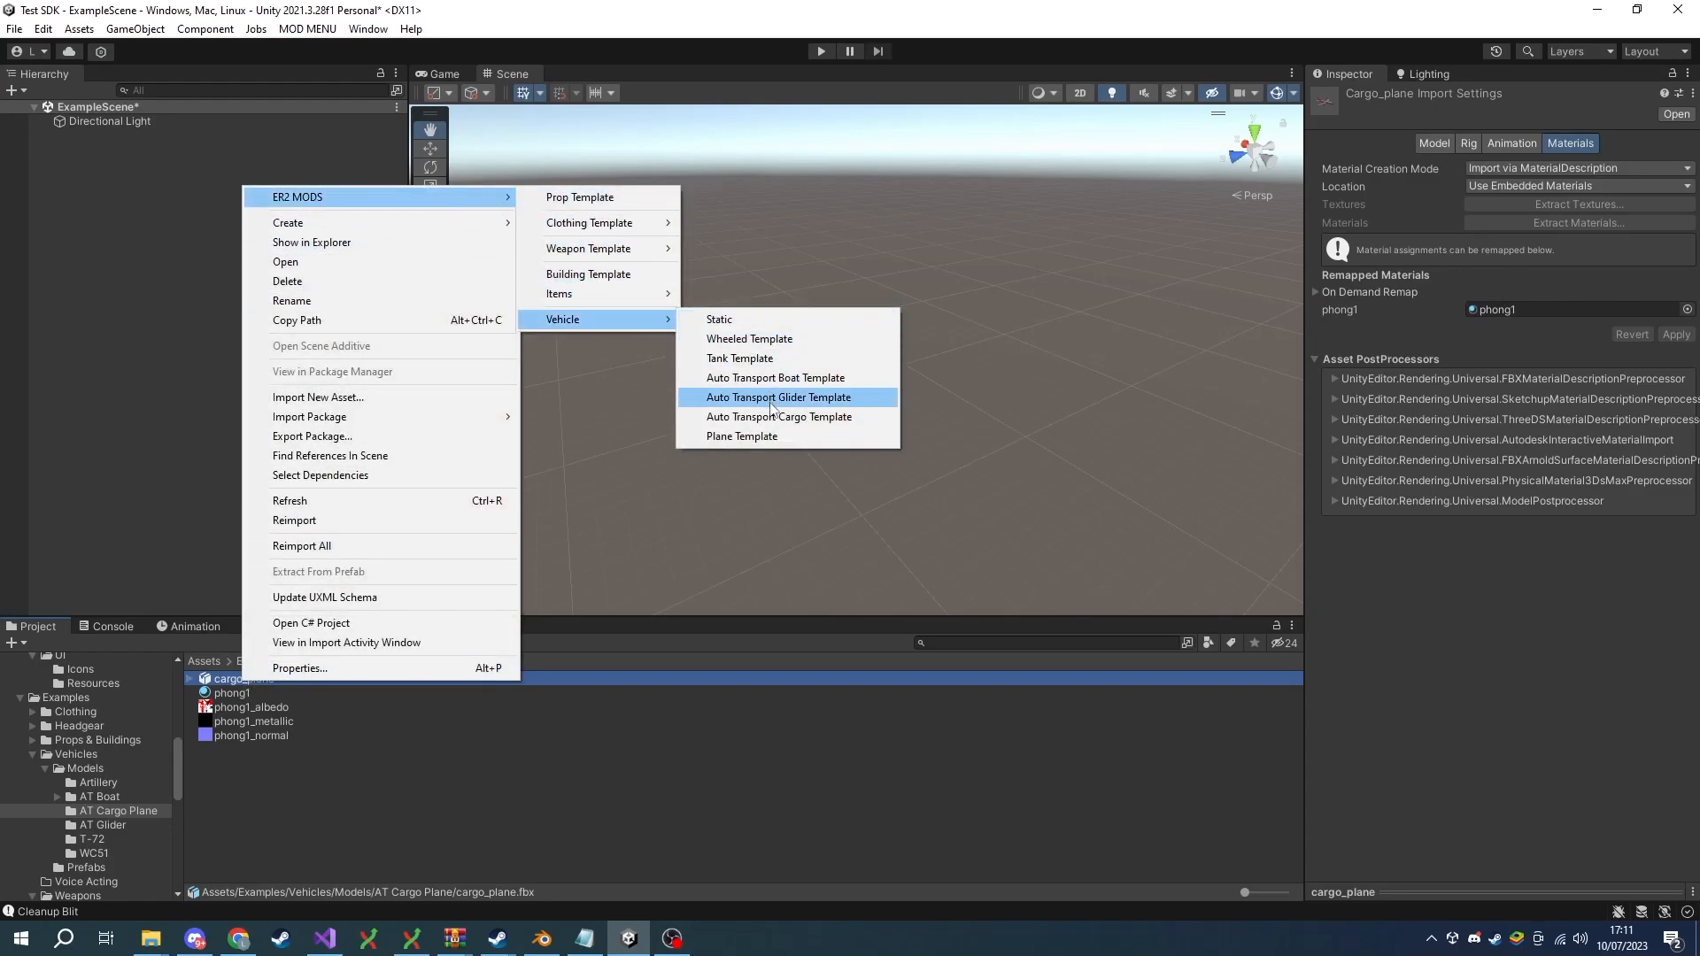
{"action": "left_click", "coordinate": [767, 416]}
{"action": "right_click_drag", "start_coordinate": [759, 415], "coordinate": [770, 431]}
{"action": "key", "text": "w"}
Examine My AT Cargo's two Box Colliders and the seat entries in its Cargo Plane script.
{"action": "left_click", "coordinate": [103, 137]}
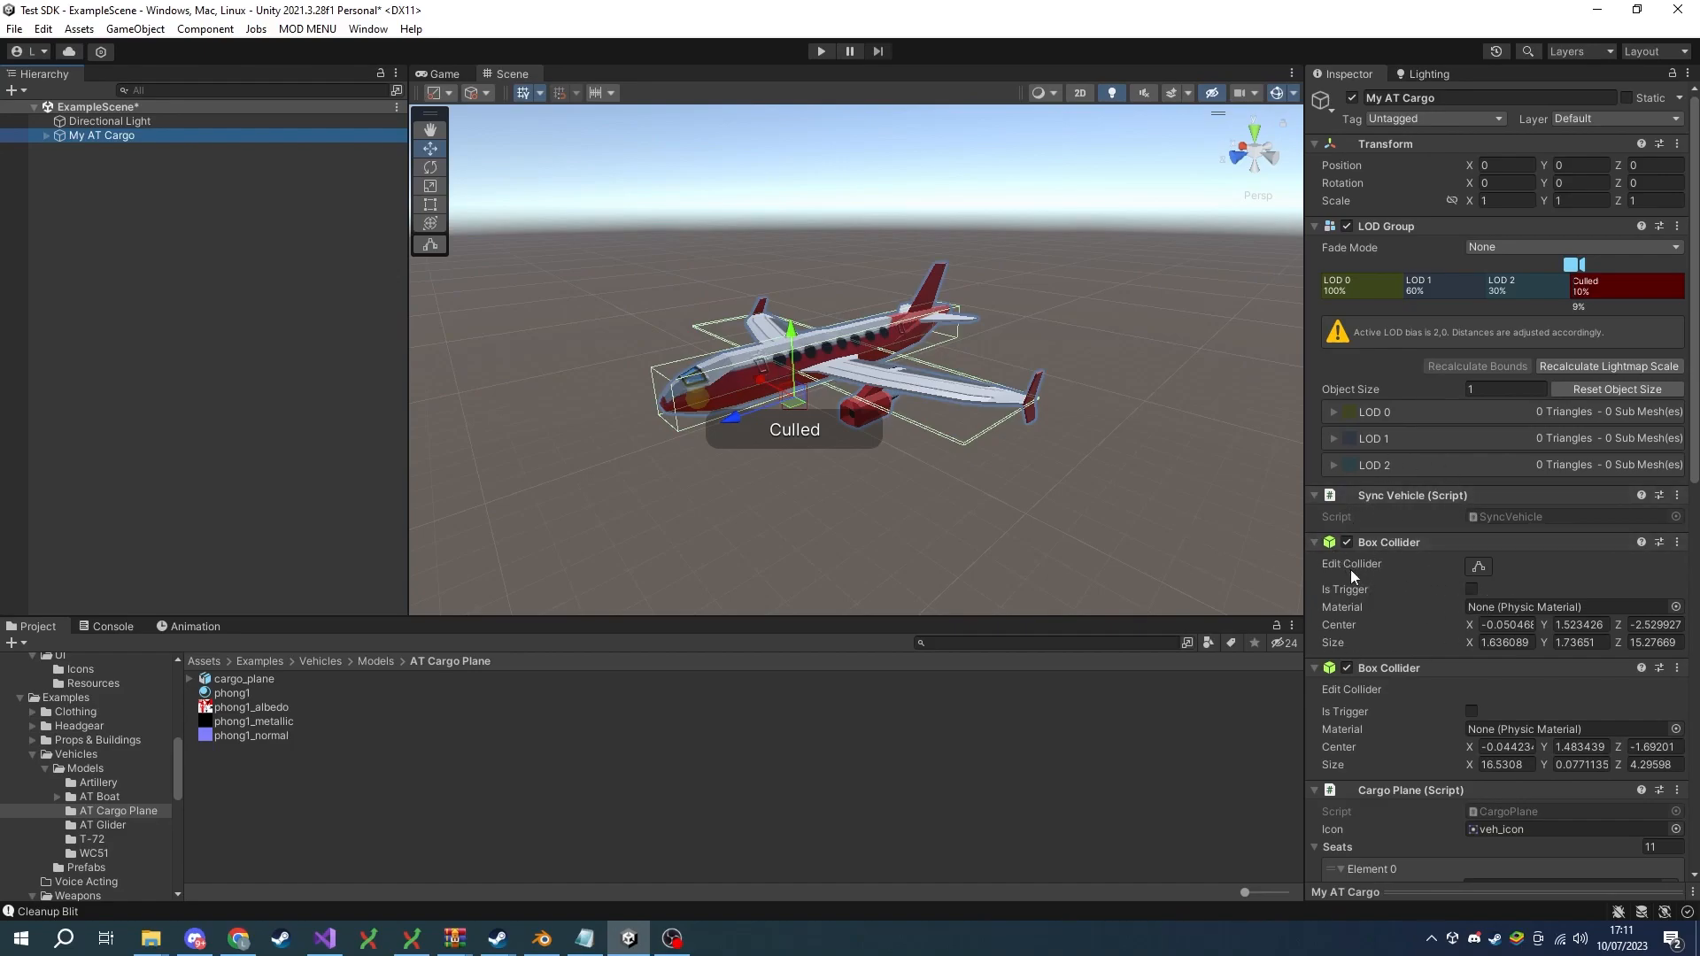
{"action": "left_click_drag", "start_coordinate": [1469, 623], "coordinate": [1420, 628]}
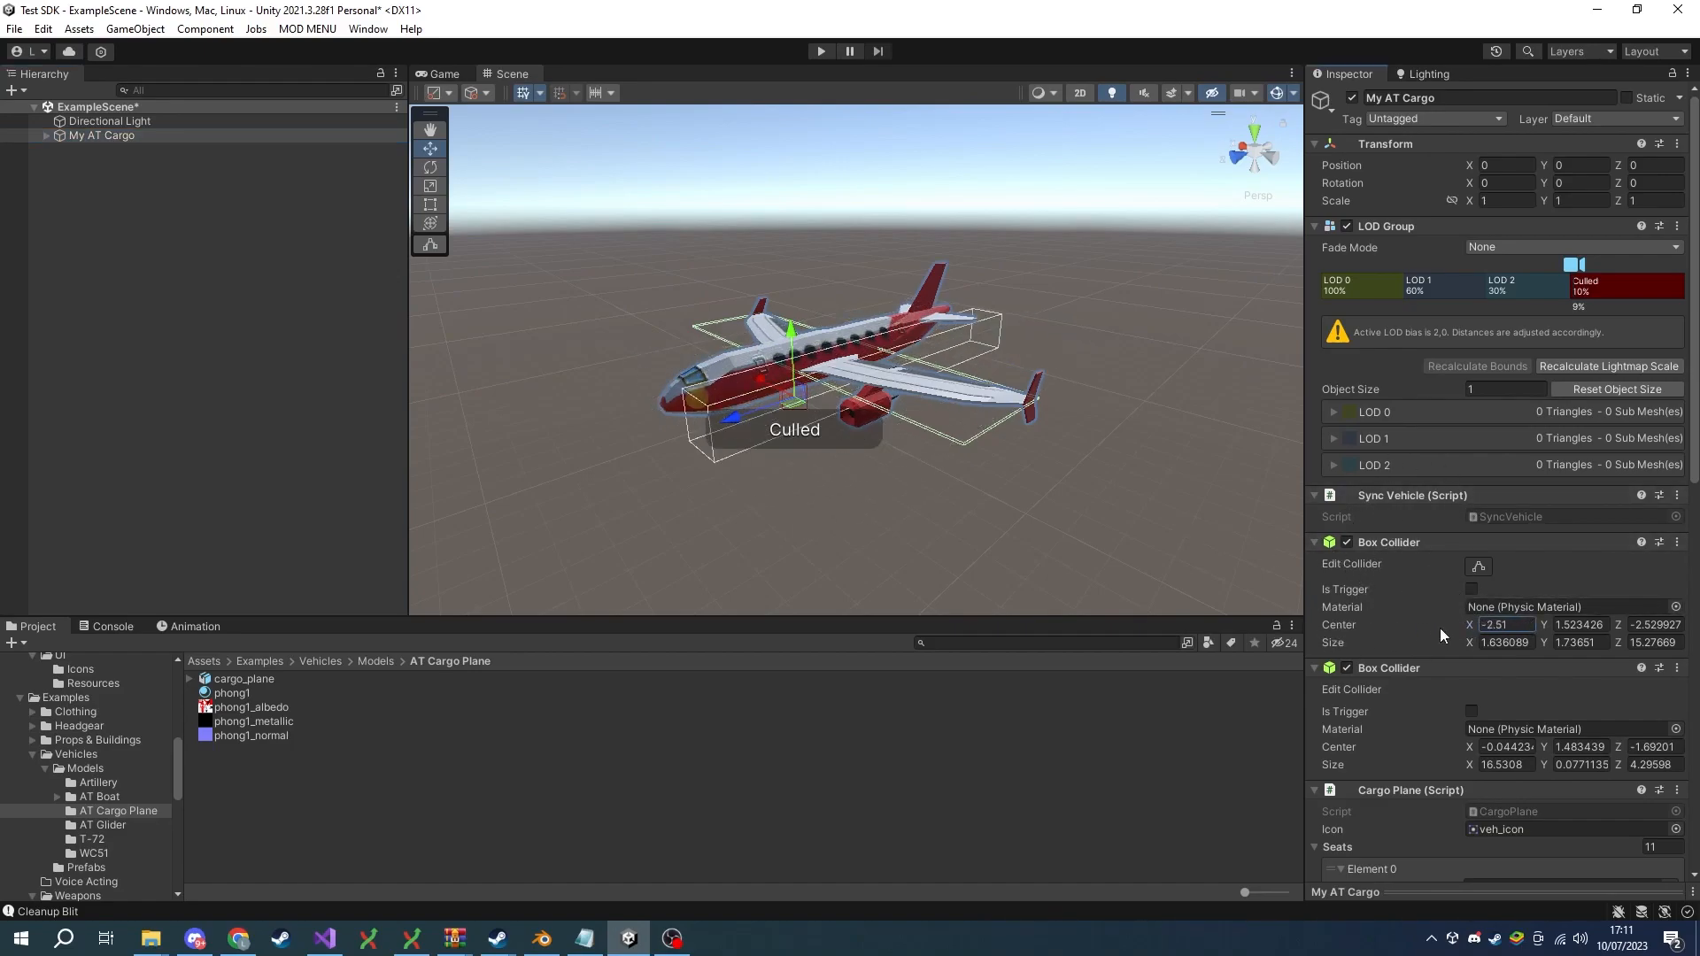
{"action": "key", "text": "ctrl+z"}
{"action": "left_click", "coordinate": [1471, 747]}
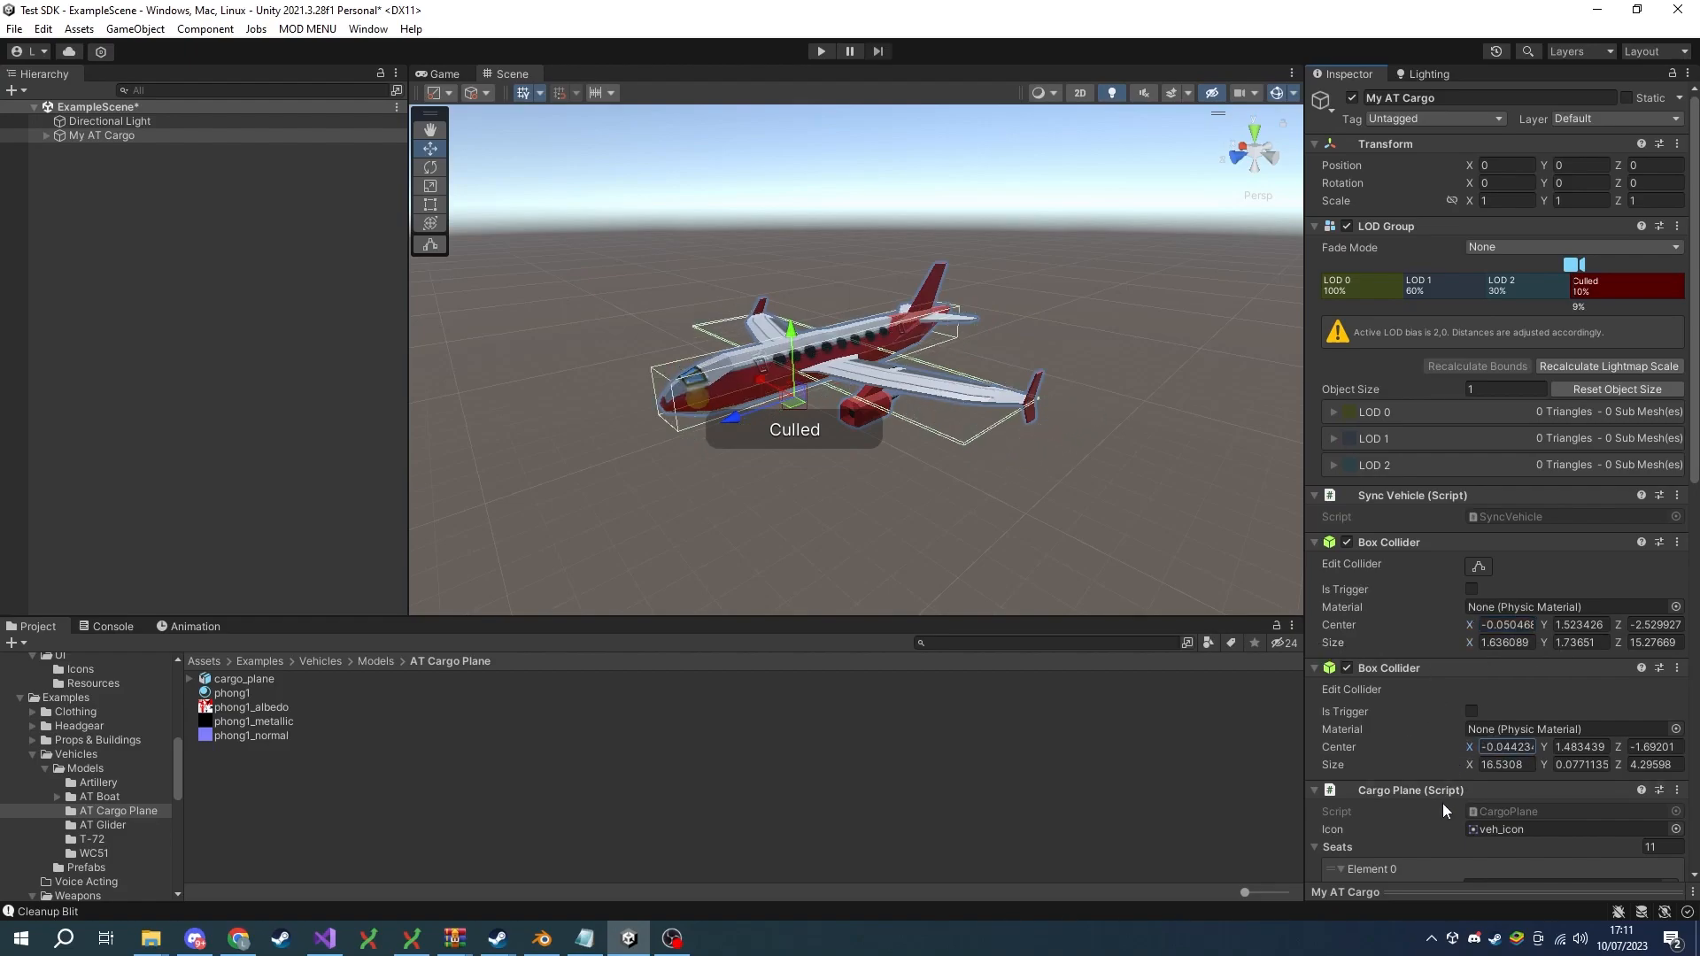
{"action": "scroll", "coordinate": [1442, 803], "scroll_direction": "down", "scroll_amount": 8}
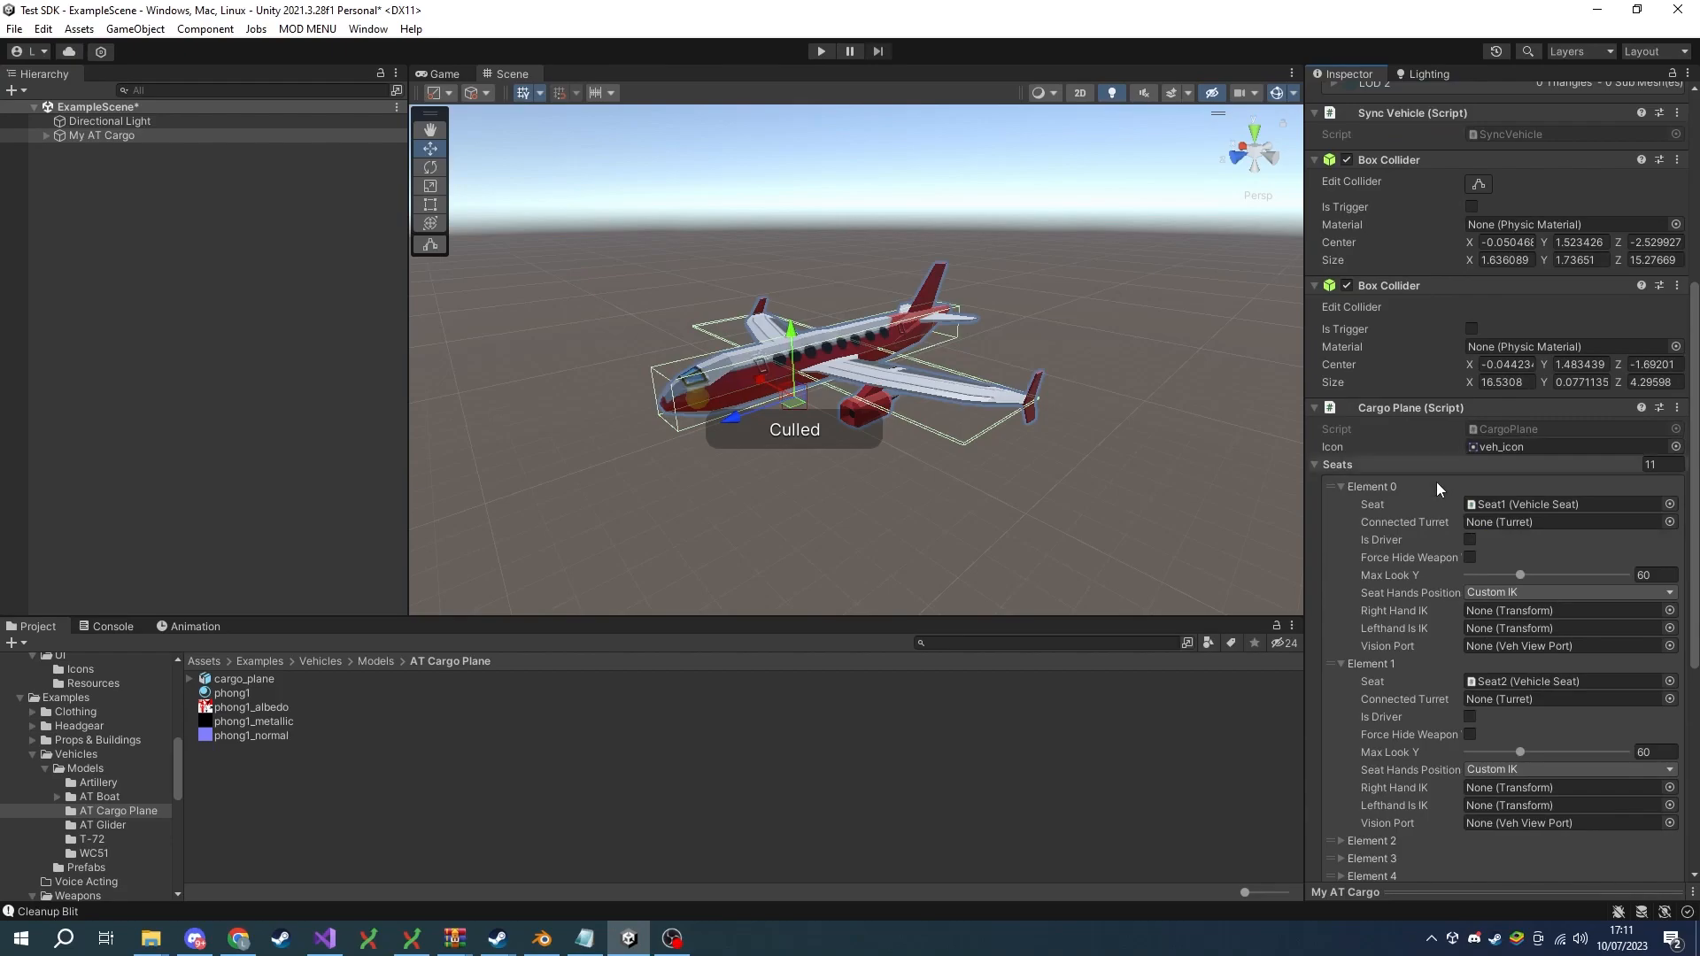
{"action": "left_click", "coordinate": [1496, 504]}
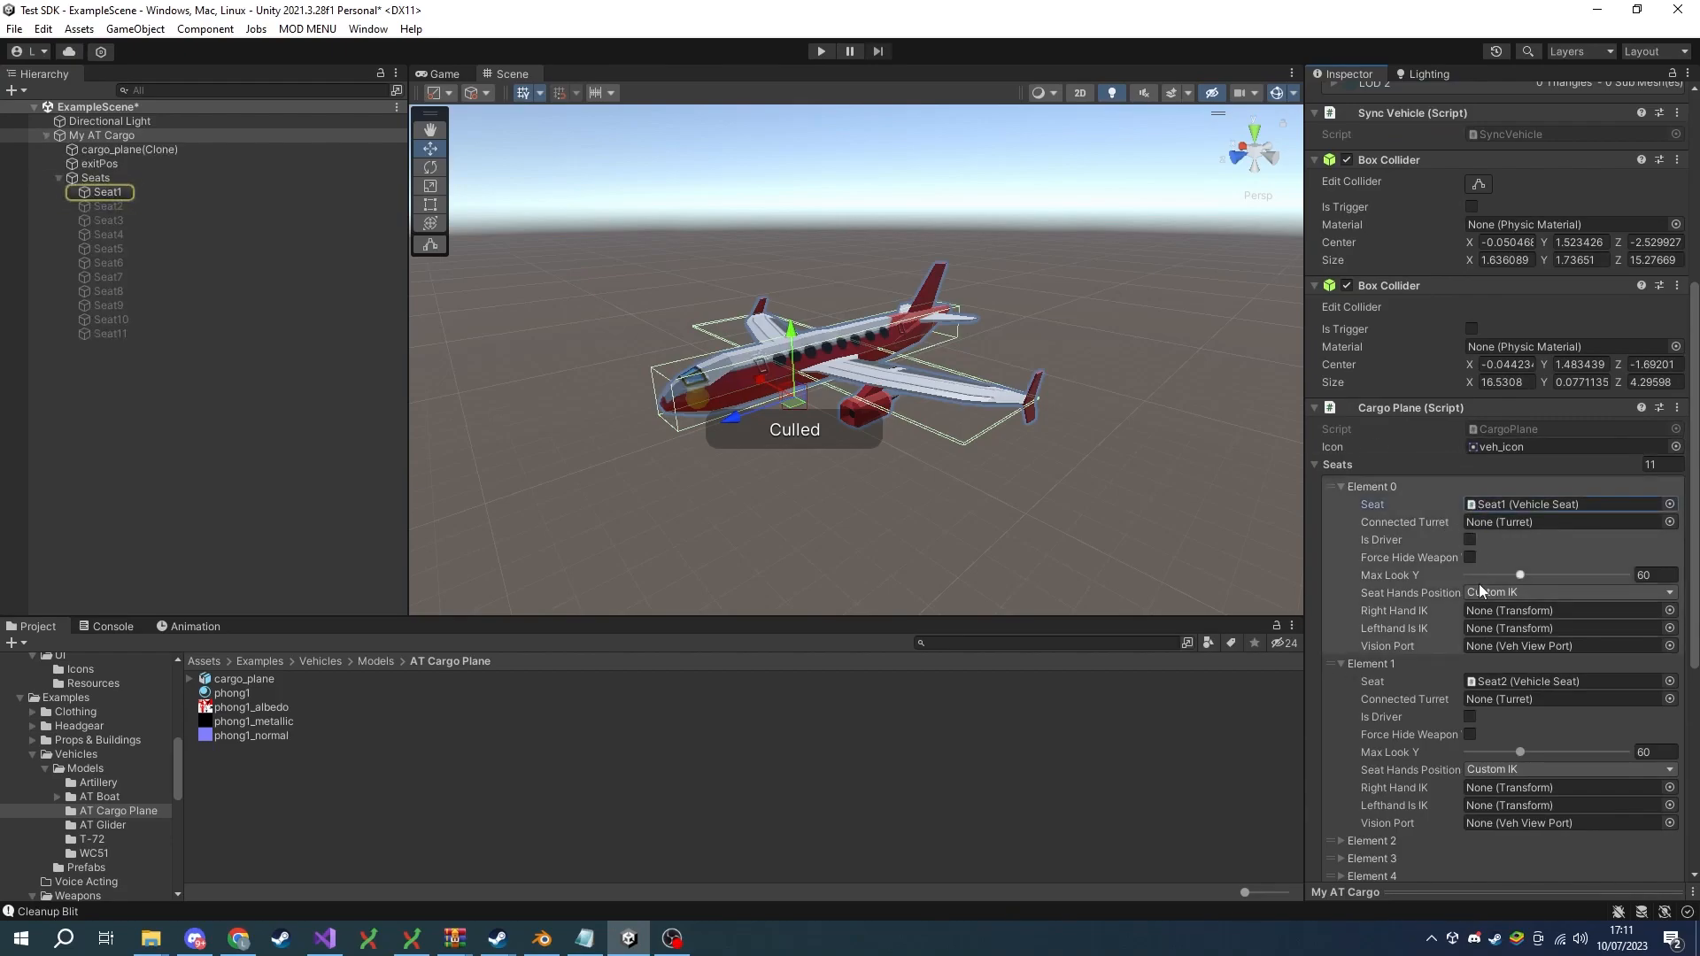
{"action": "left_click", "coordinate": [1501, 677]}
Inspect Seat1 at the plane's nose and the passenger seats under the Seats object along the fuselage.
{"action": "left_click", "coordinate": [110, 189]}
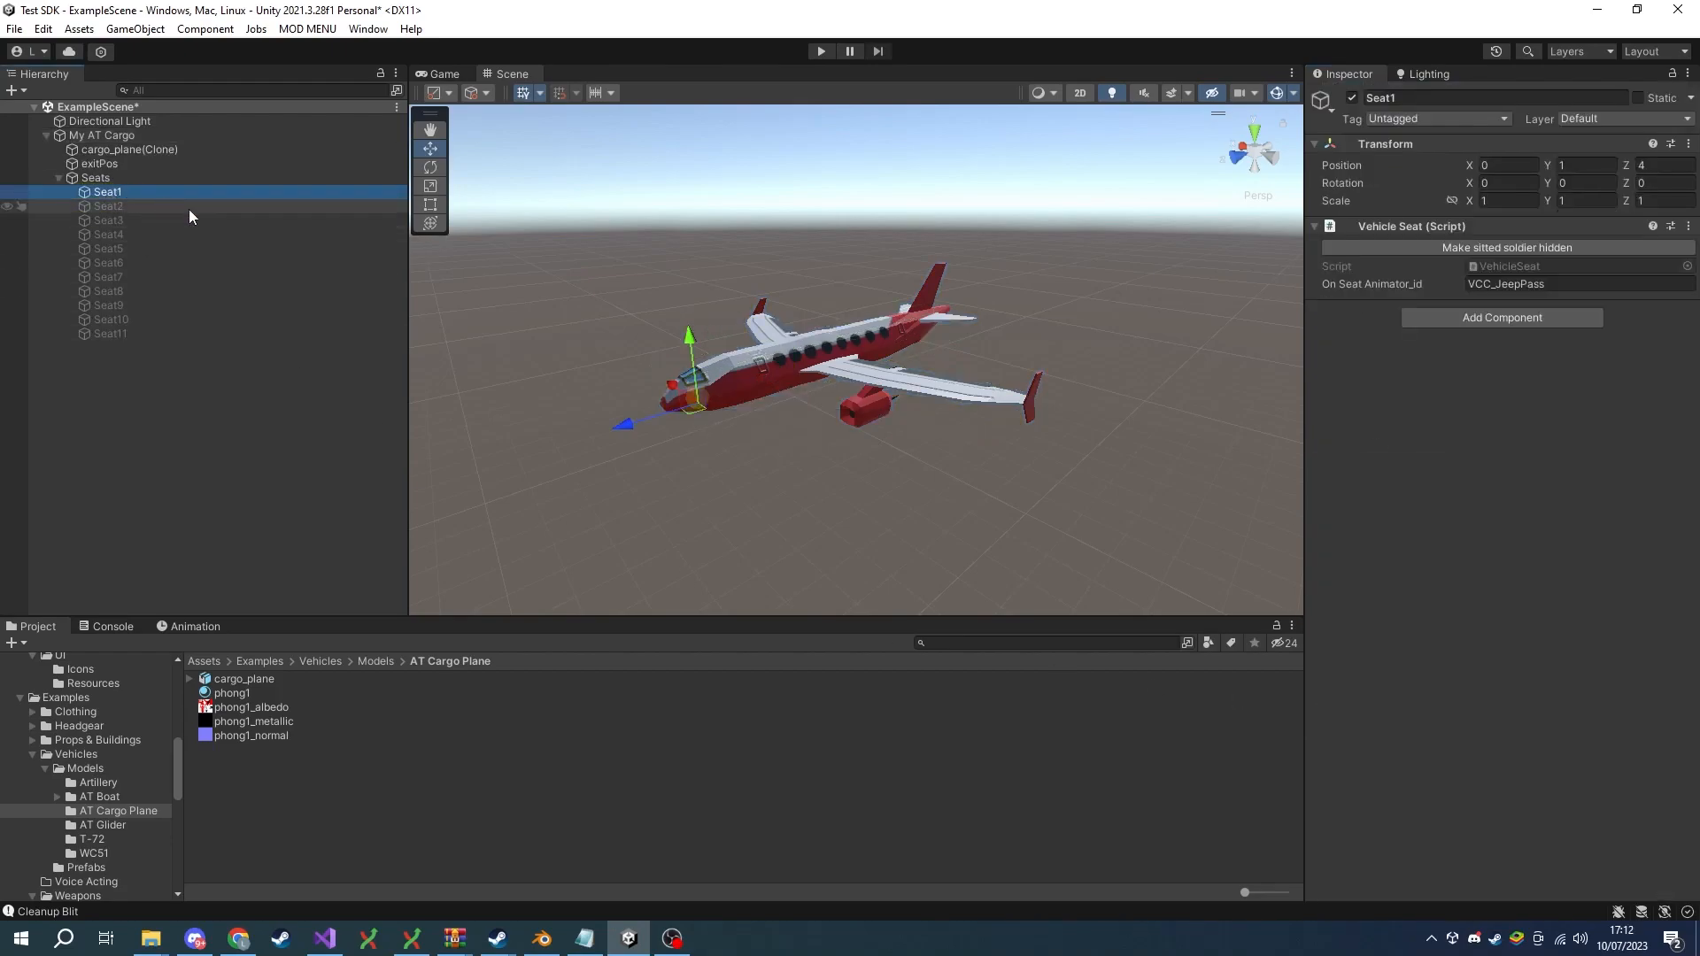
{"action": "left_click_drag", "start_coordinate": [650, 372], "coordinate": [622, 370], "text": "alt"}
{"action": "key", "text": "w"}
{"action": "right_click_drag", "start_coordinate": [622, 368], "coordinate": [518, 400]}
{"action": "key", "text": "s"}
{"action": "left_click_drag", "start_coordinate": [69, 200], "coordinate": [107, 312]}
{"action": "right_click_drag", "start_coordinate": [873, 419], "coordinate": [649, 368]}
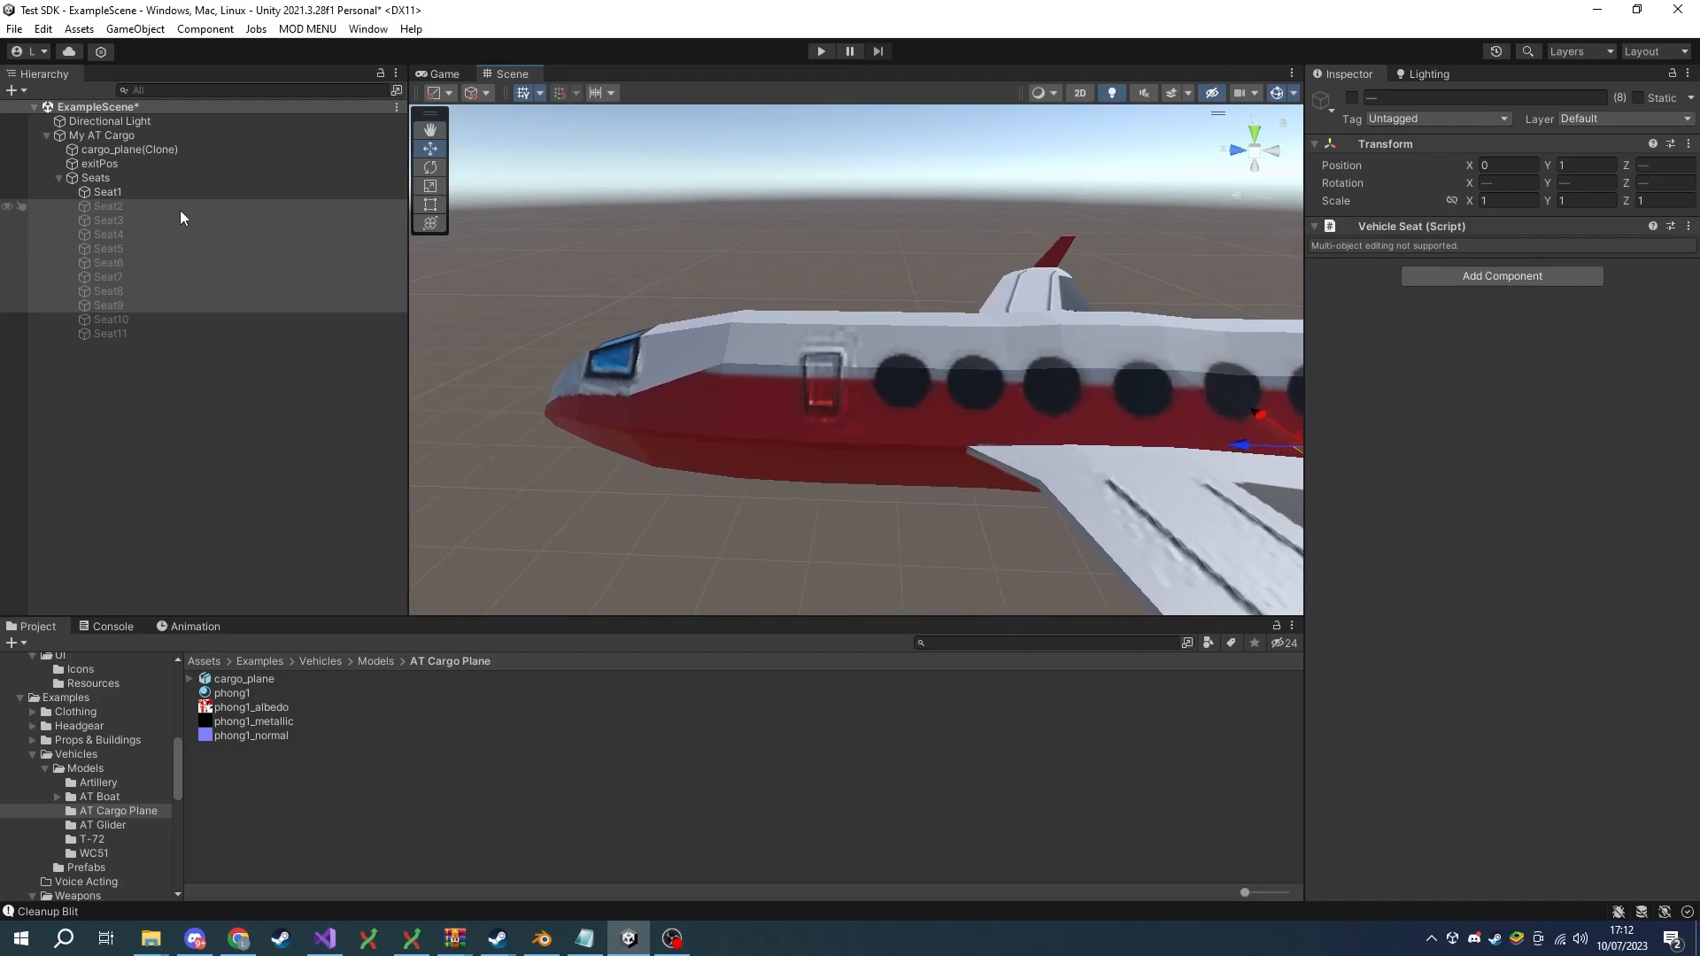
{"action": "key", "text": "s"}
{"action": "right_click_drag", "start_coordinate": [982, 449], "coordinate": [1134, 478]}
{"action": "left_click", "coordinate": [120, 178]}
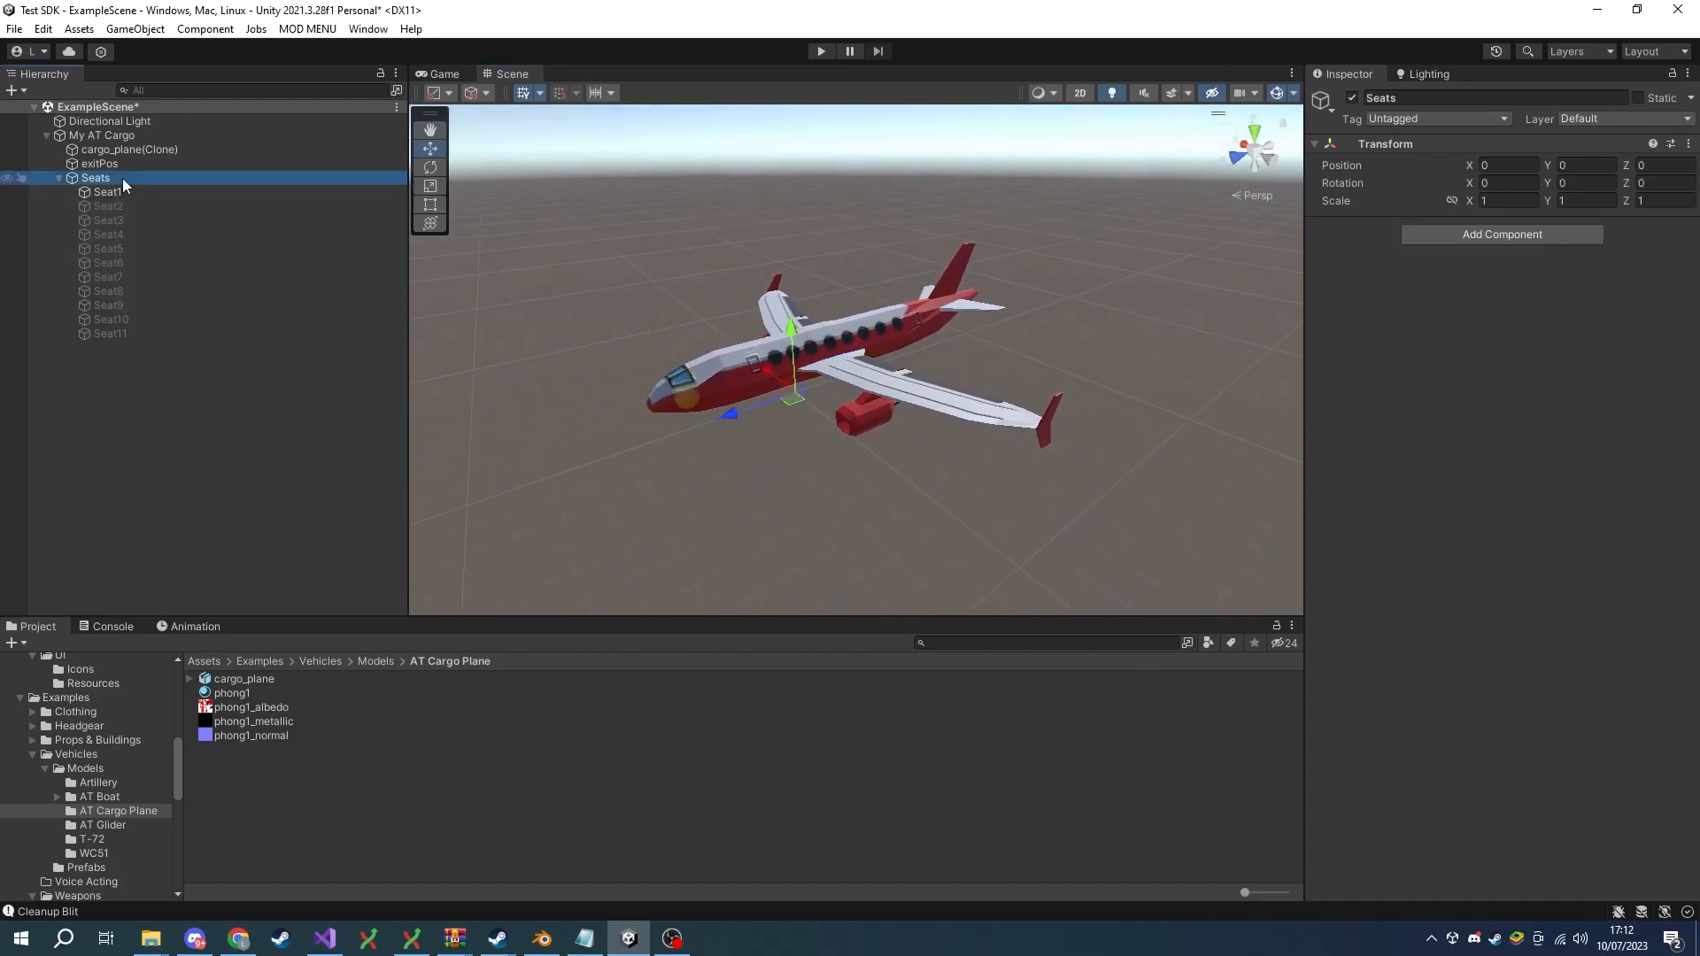
Place the Exit Position object exitPos at the rear door, about X -1, Y 1.96, Z -5.75, and rotate it to about -89° on Y.
{"action": "left_click", "coordinate": [113, 135]}
{"action": "scroll", "coordinate": [1416, 578], "scroll_direction": "down", "scroll_amount": 12}
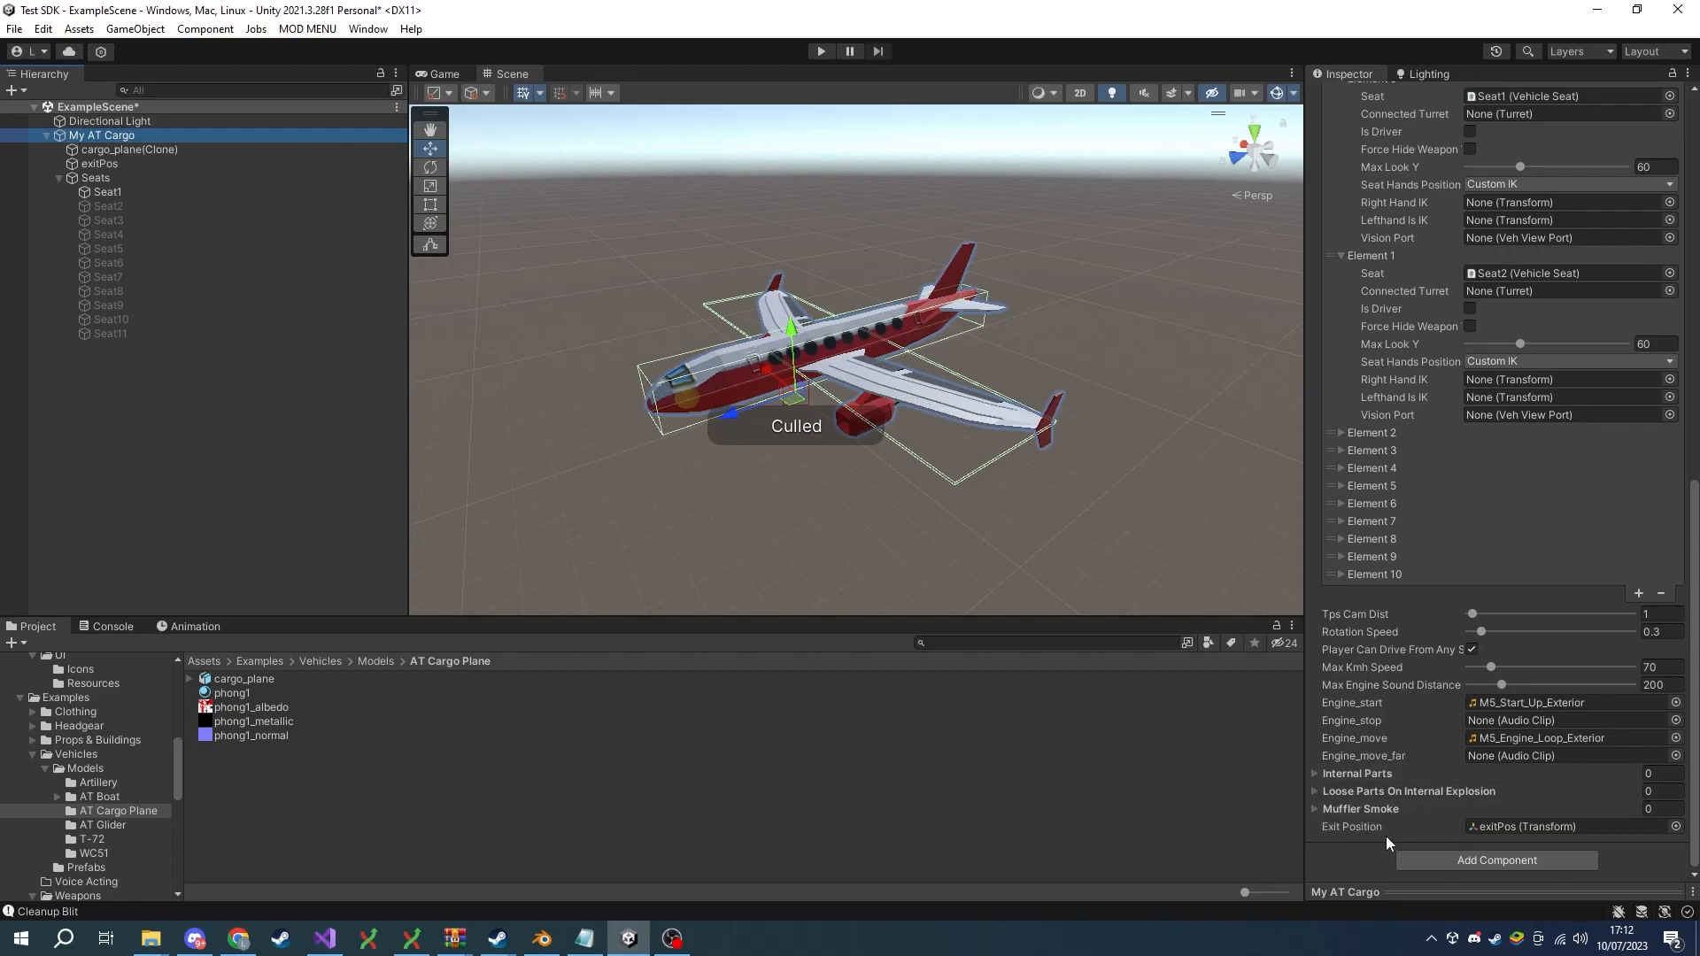
{"action": "left_click", "coordinate": [1521, 831]}
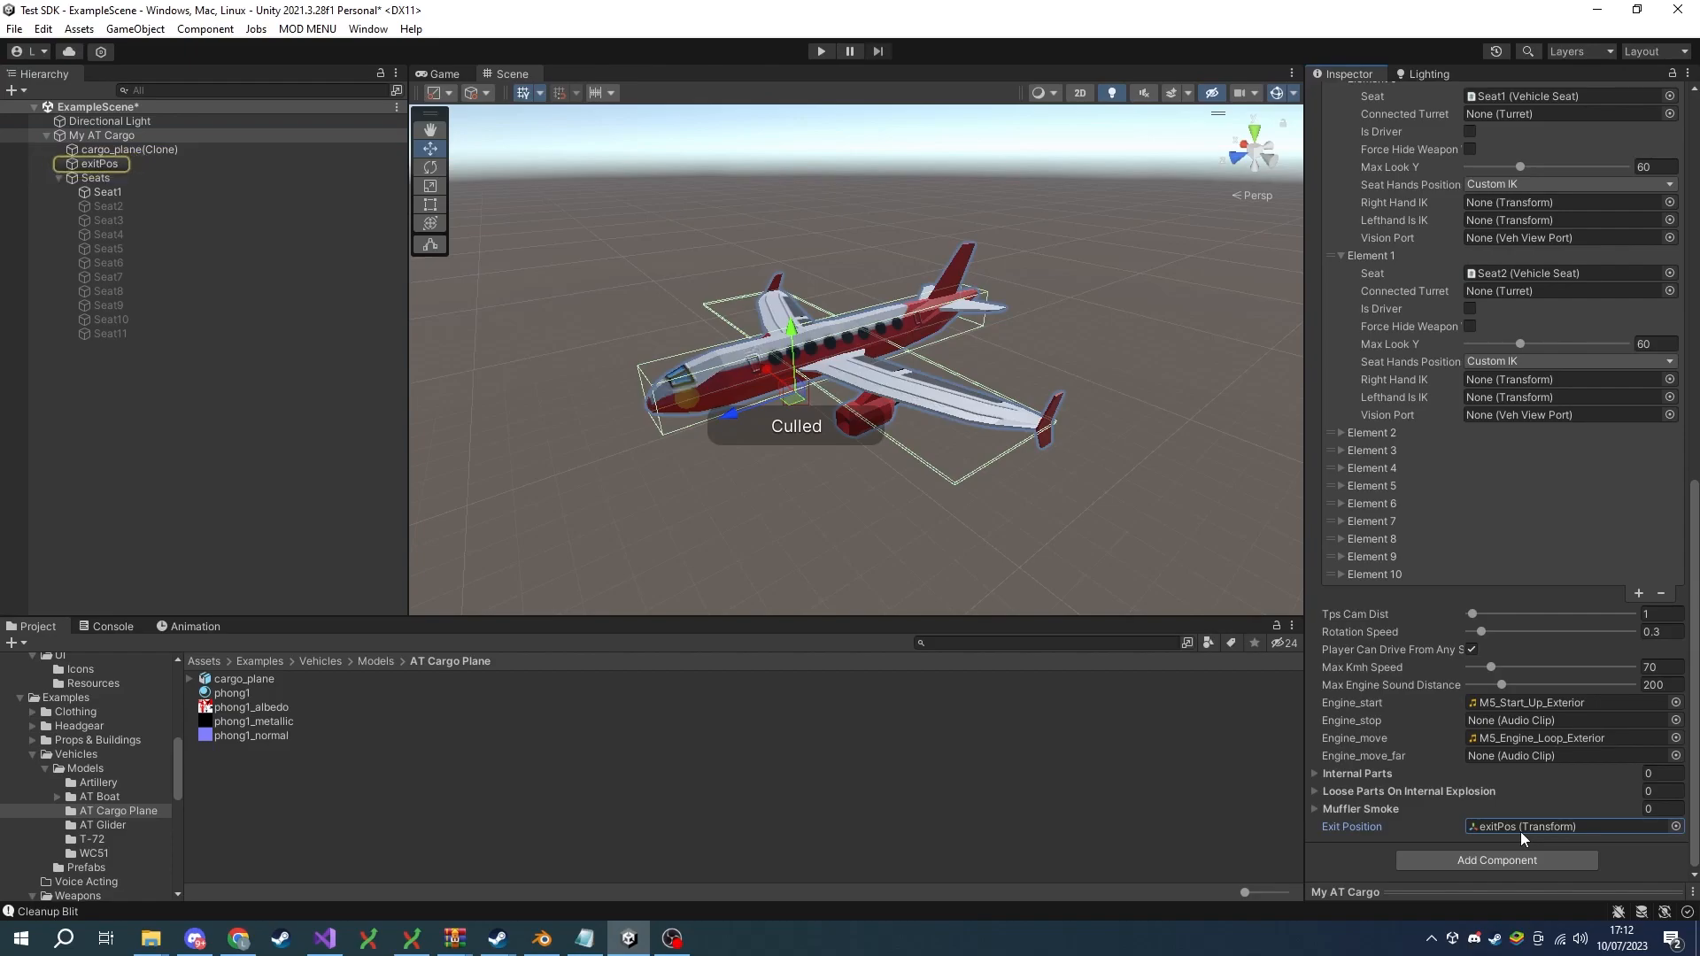
{"action": "left_click", "coordinate": [113, 162]}
{"action": "right_click_drag", "start_coordinate": [745, 276], "coordinate": [244, 303]}
{"action": "key", "text": "w"}
{"action": "key", "text": "d"}
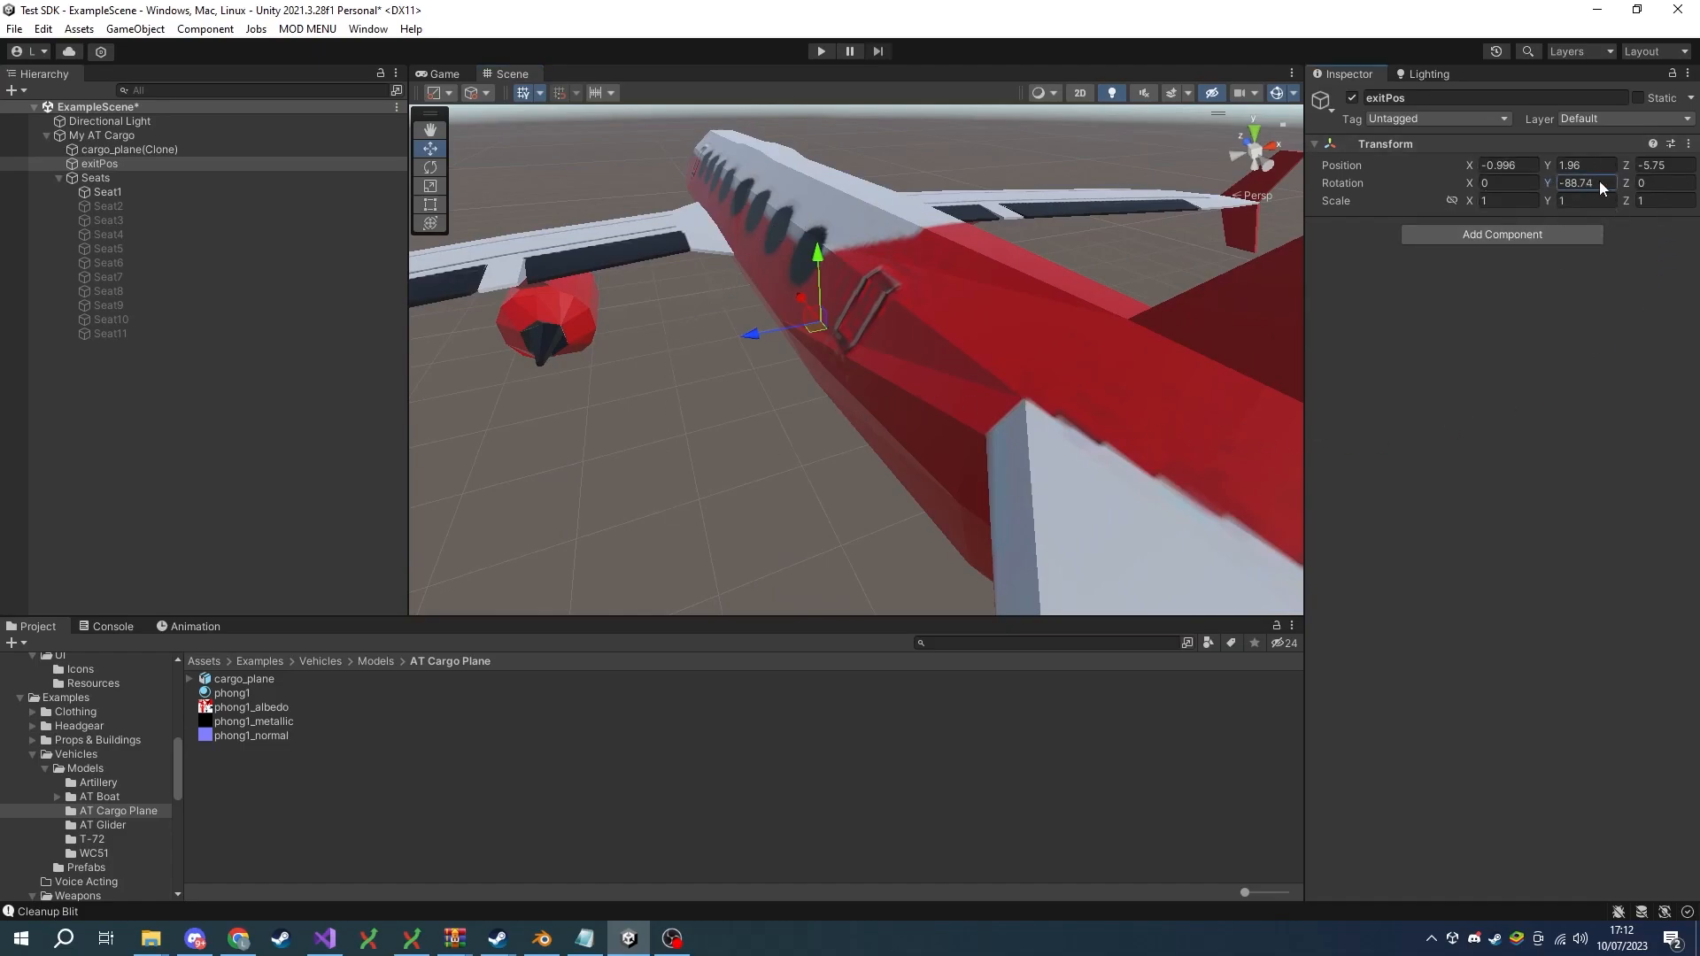
{"action": "left_click_drag", "start_coordinate": [1554, 183], "coordinate": [1539, 257]}
{"action": "left_click", "coordinate": [882, 348]}
{"action": "key", "text": "f"}
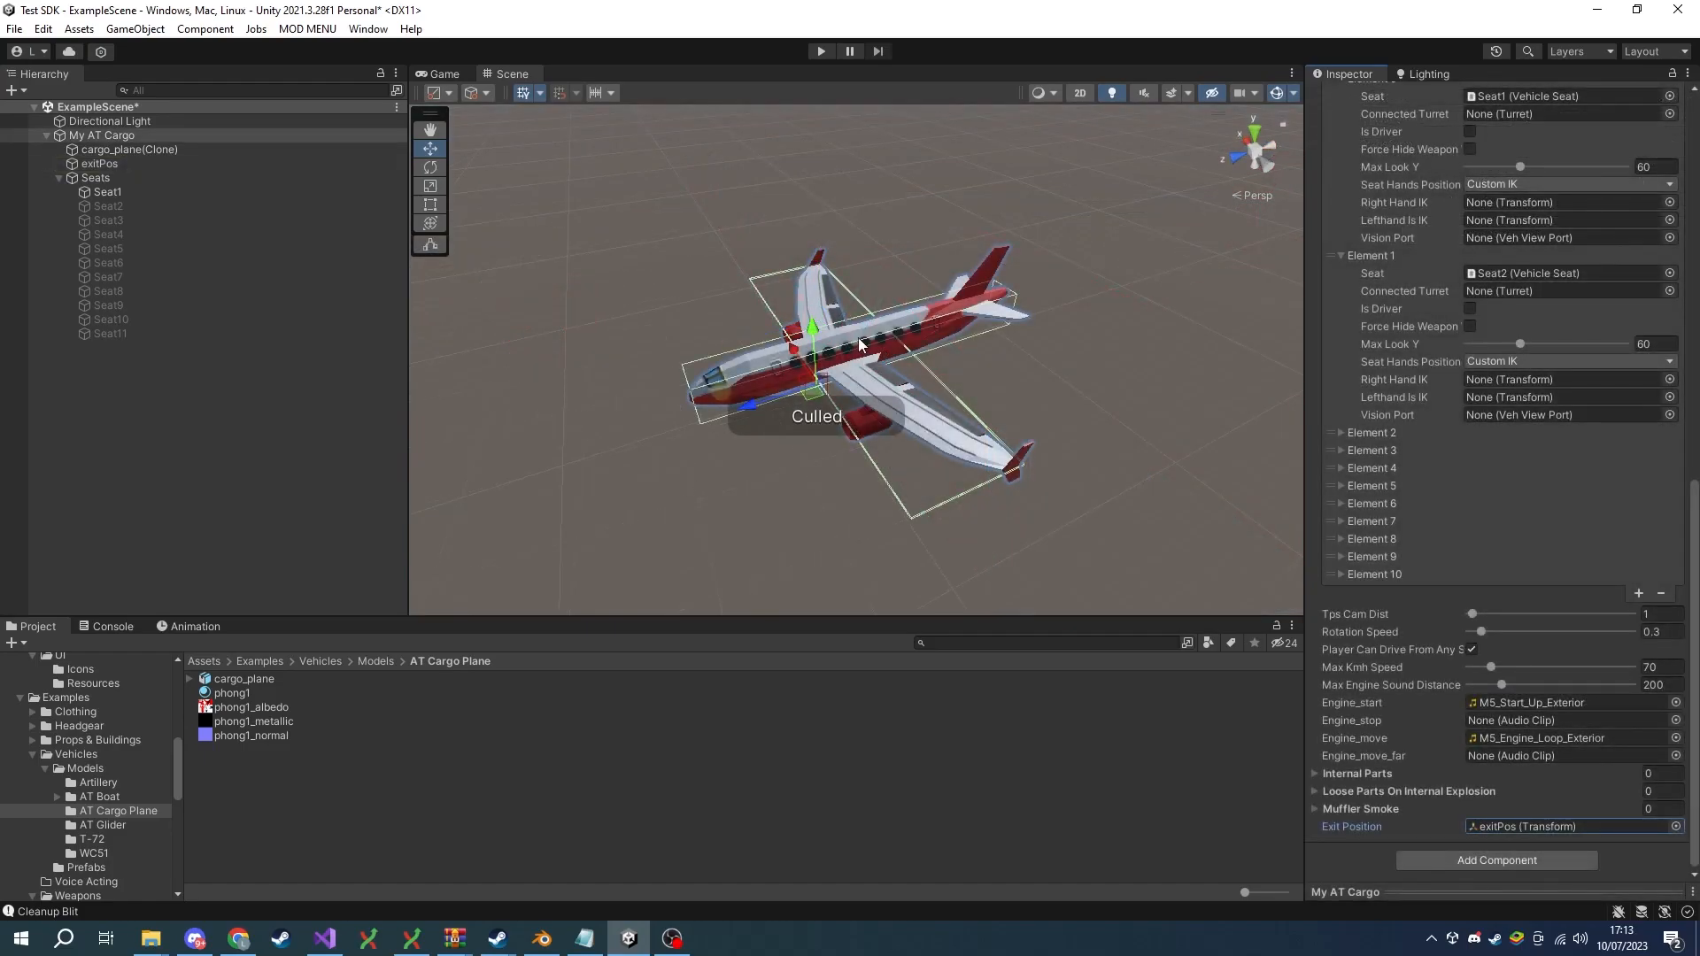
{"action": "left_click_drag", "start_coordinate": [858, 344], "coordinate": [869, 325], "text": "alt"}
{"action": "left_click_drag", "start_coordinate": [888, 322], "coordinate": [995, 384], "text": "alt"}
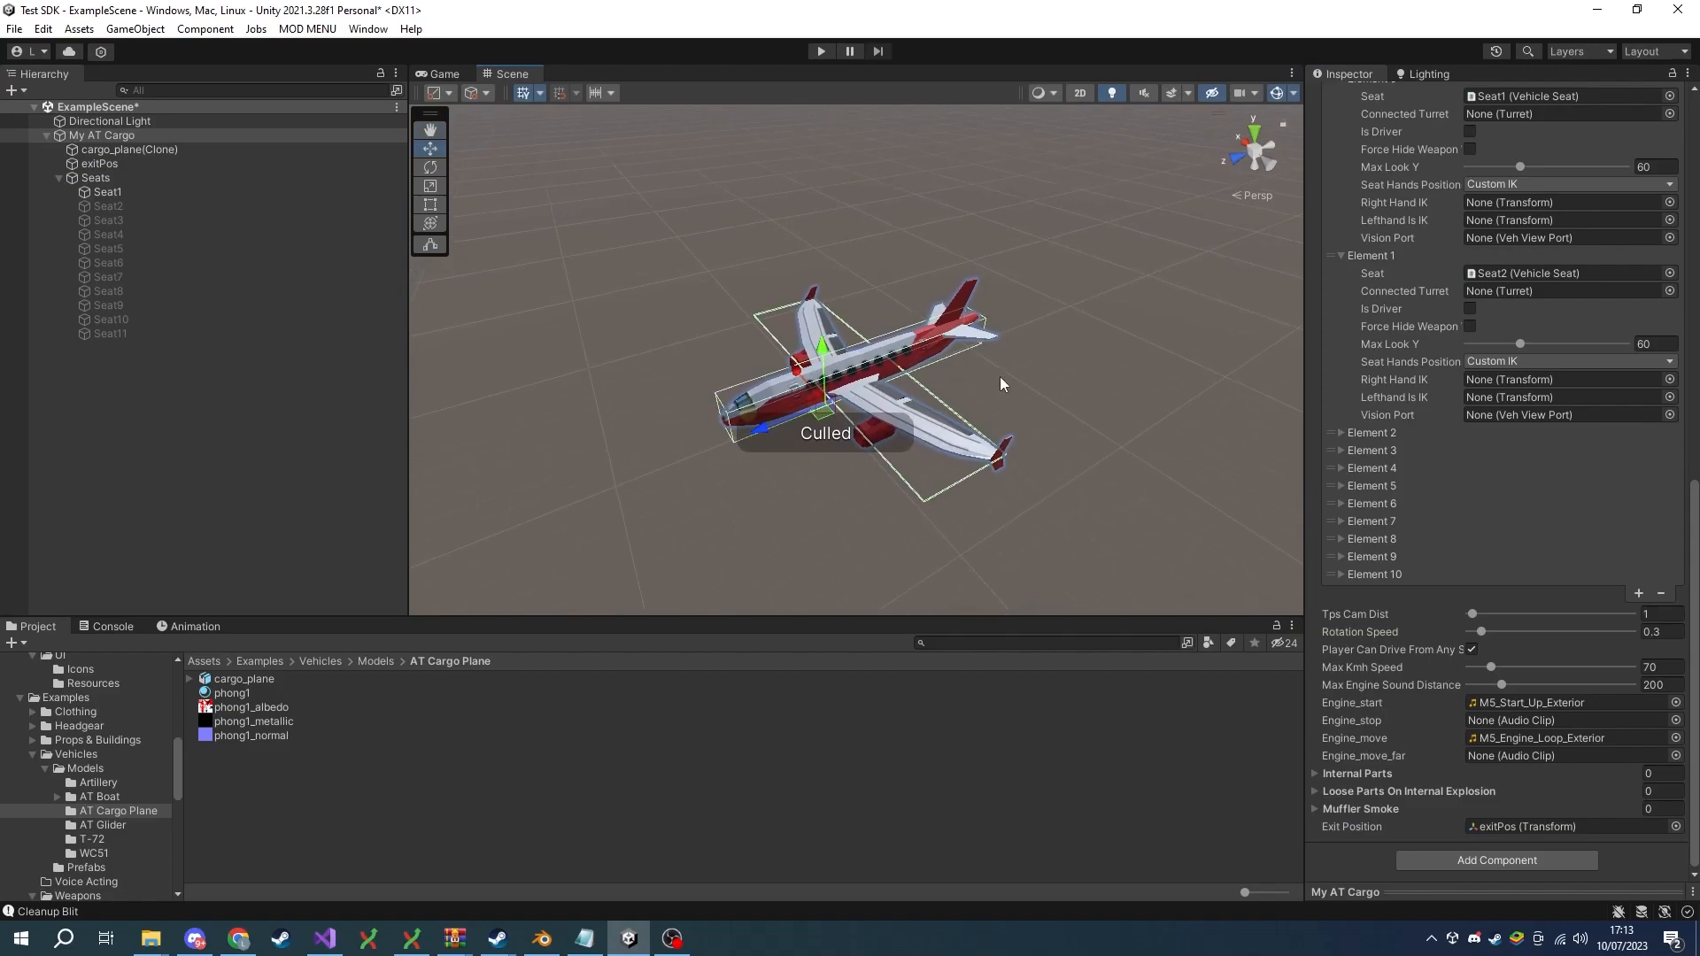
{"action": "left_click", "coordinate": [1000, 384]}
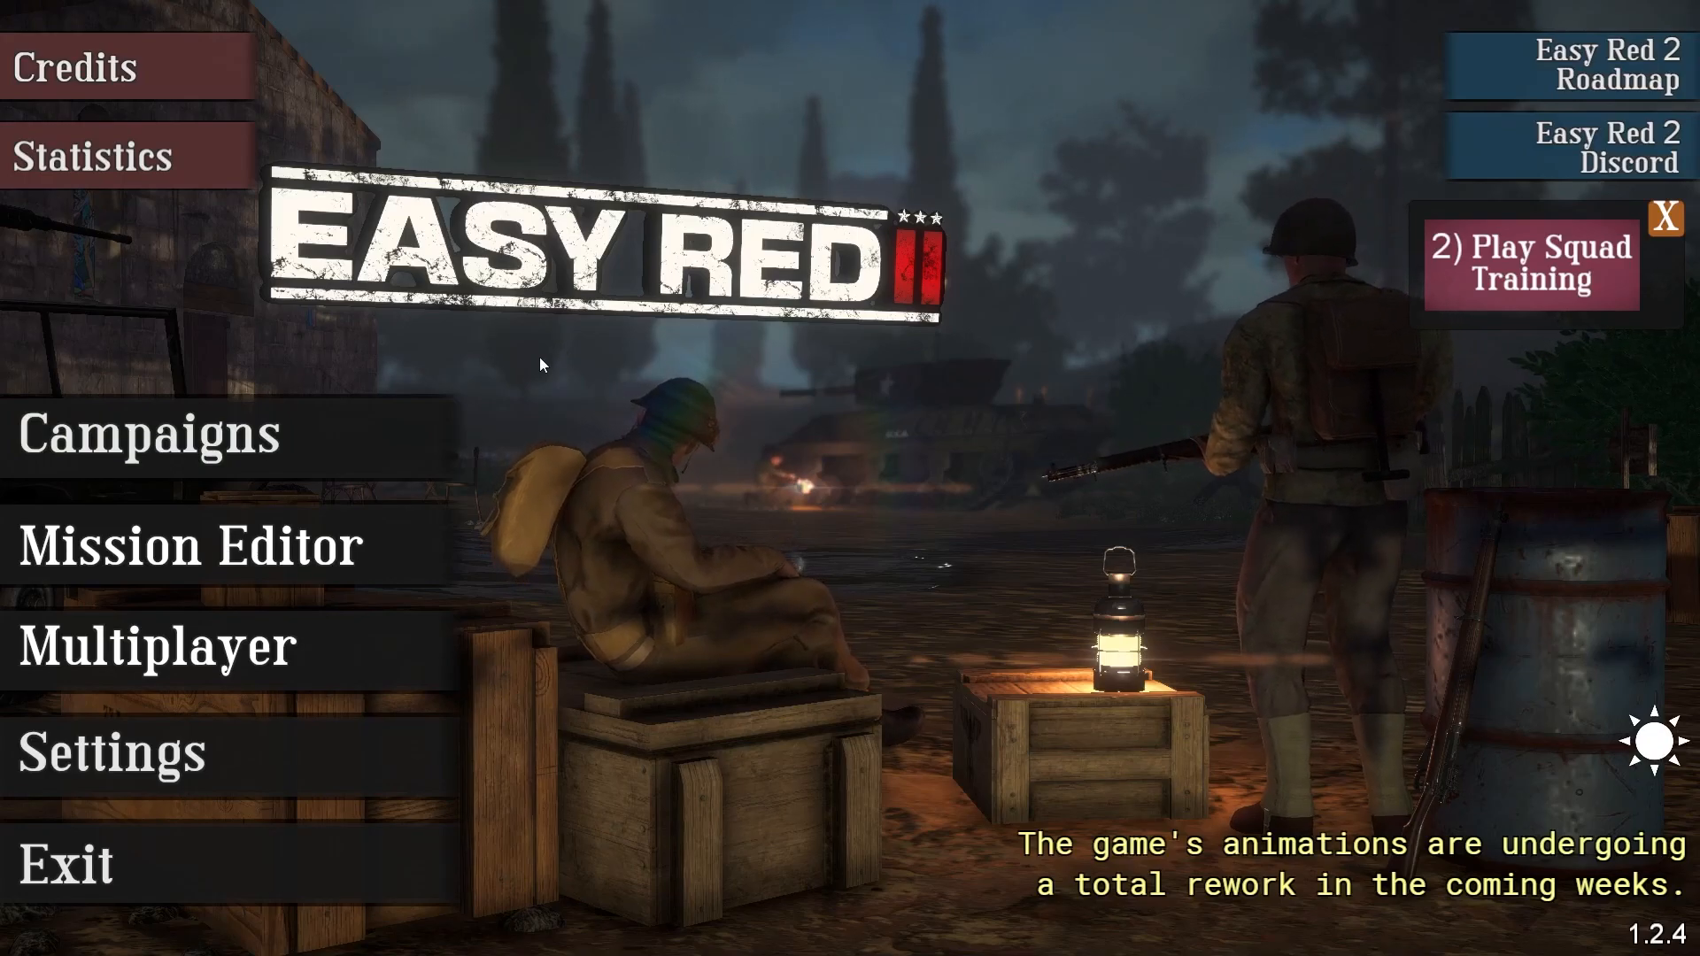
In Easy Red 2, start the Test AT mission of the [Local] VirtualScene campaign and spawn as Squad Leader of the Unnamed squad.
{"action": "left_click", "coordinate": [140, 459]}
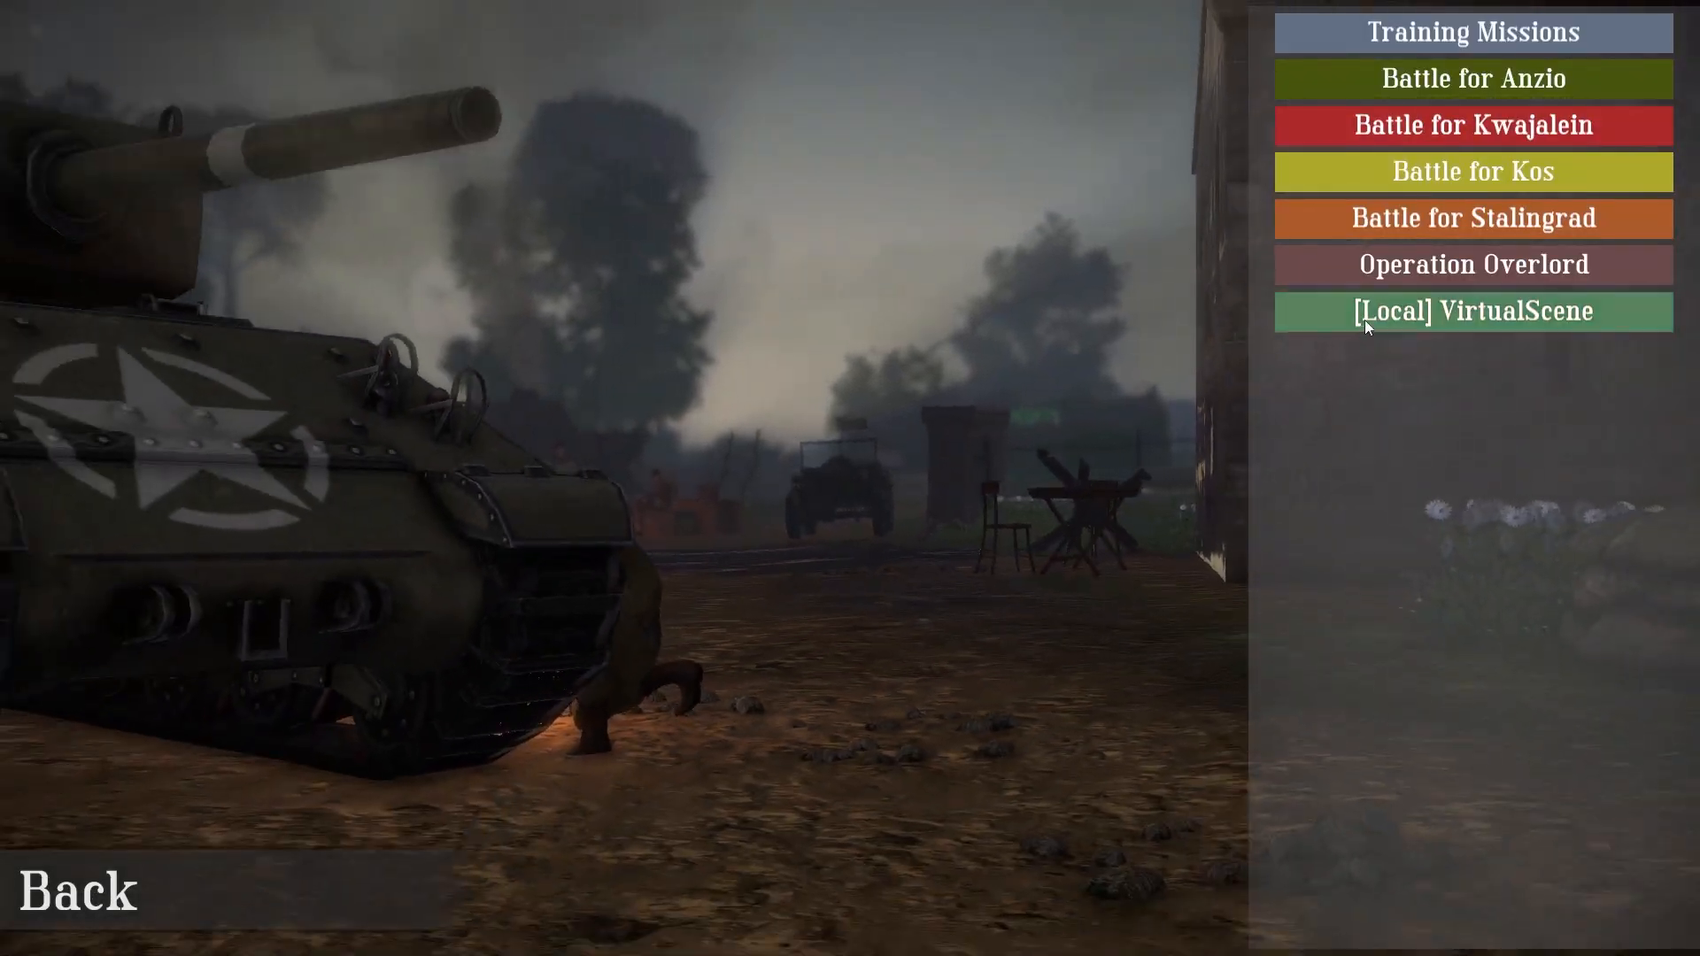
{"action": "left_click", "coordinate": [1364, 320]}
{"action": "left_click", "coordinate": [1374, 355]}
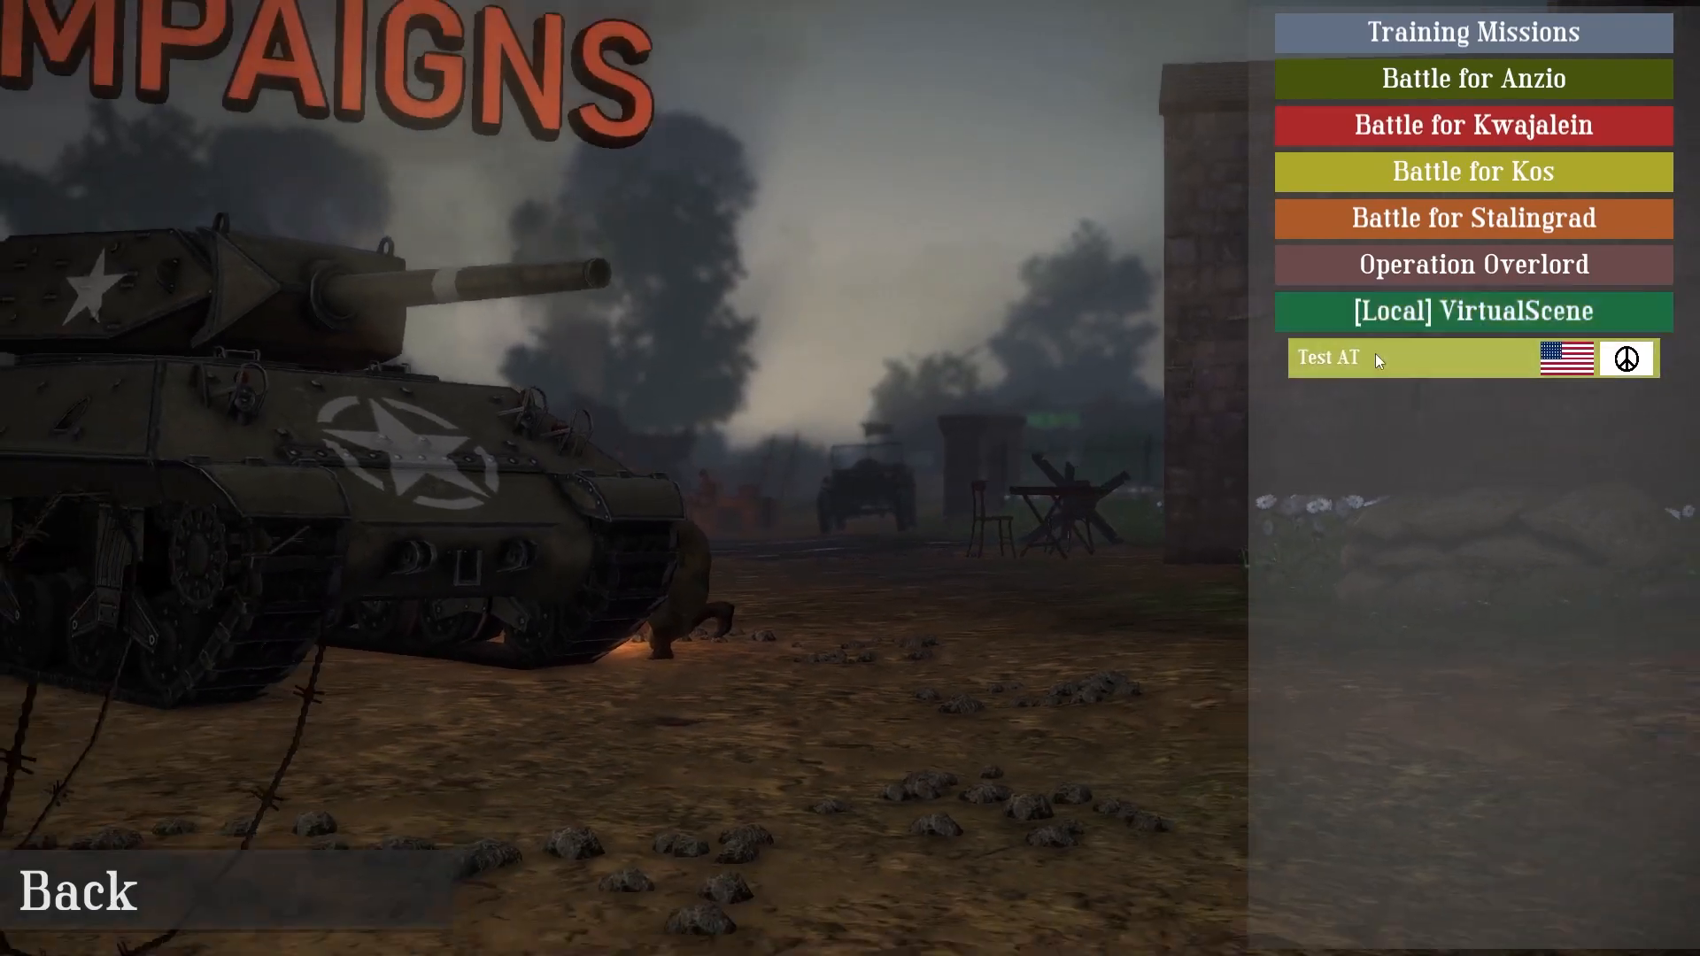
{"action": "left_click", "coordinate": [952, 648]}
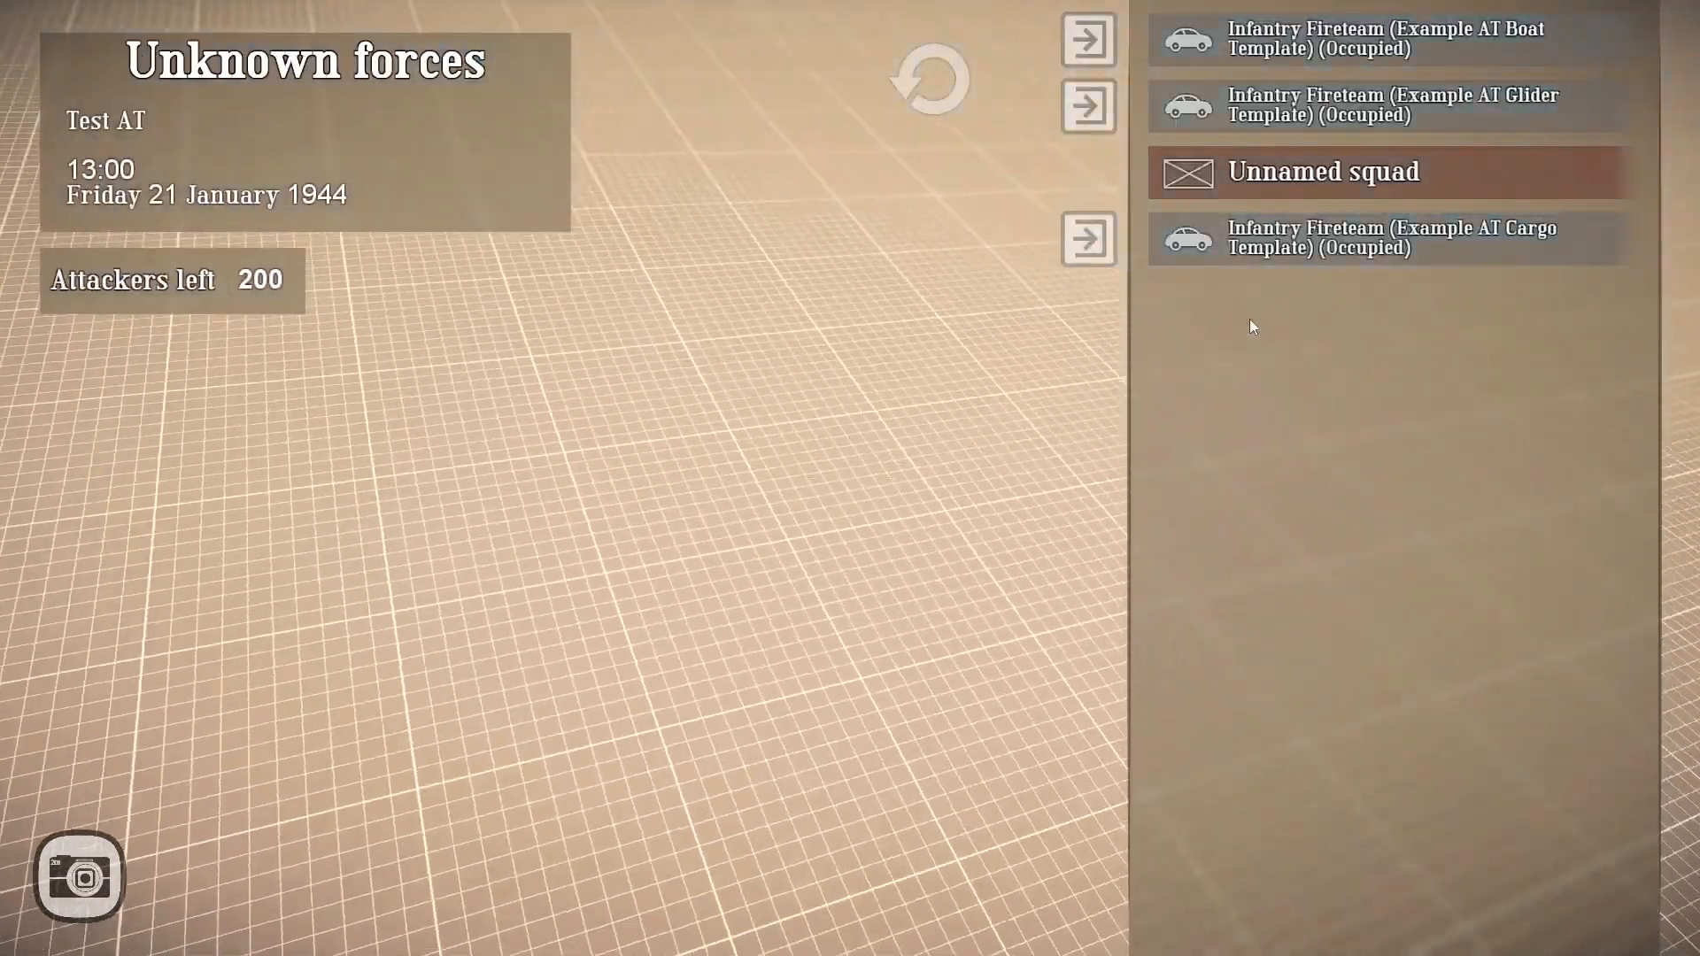
{"action": "left_click", "coordinate": [1280, 181]}
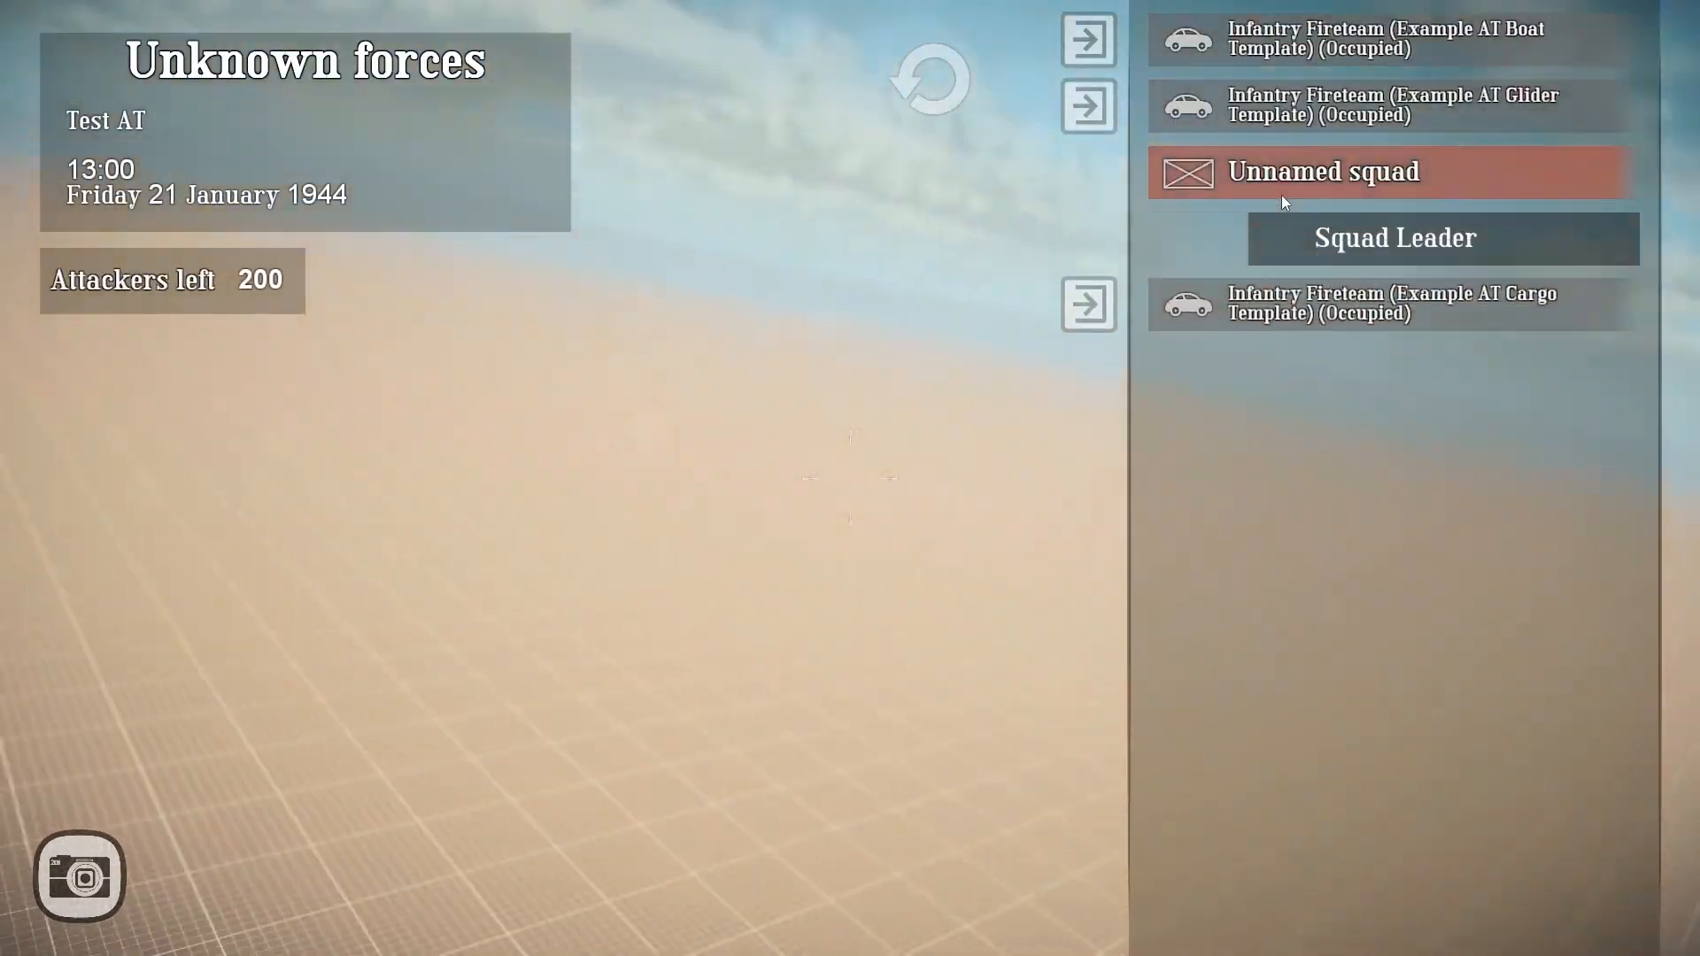
{"action": "left_click", "coordinate": [1285, 236]}
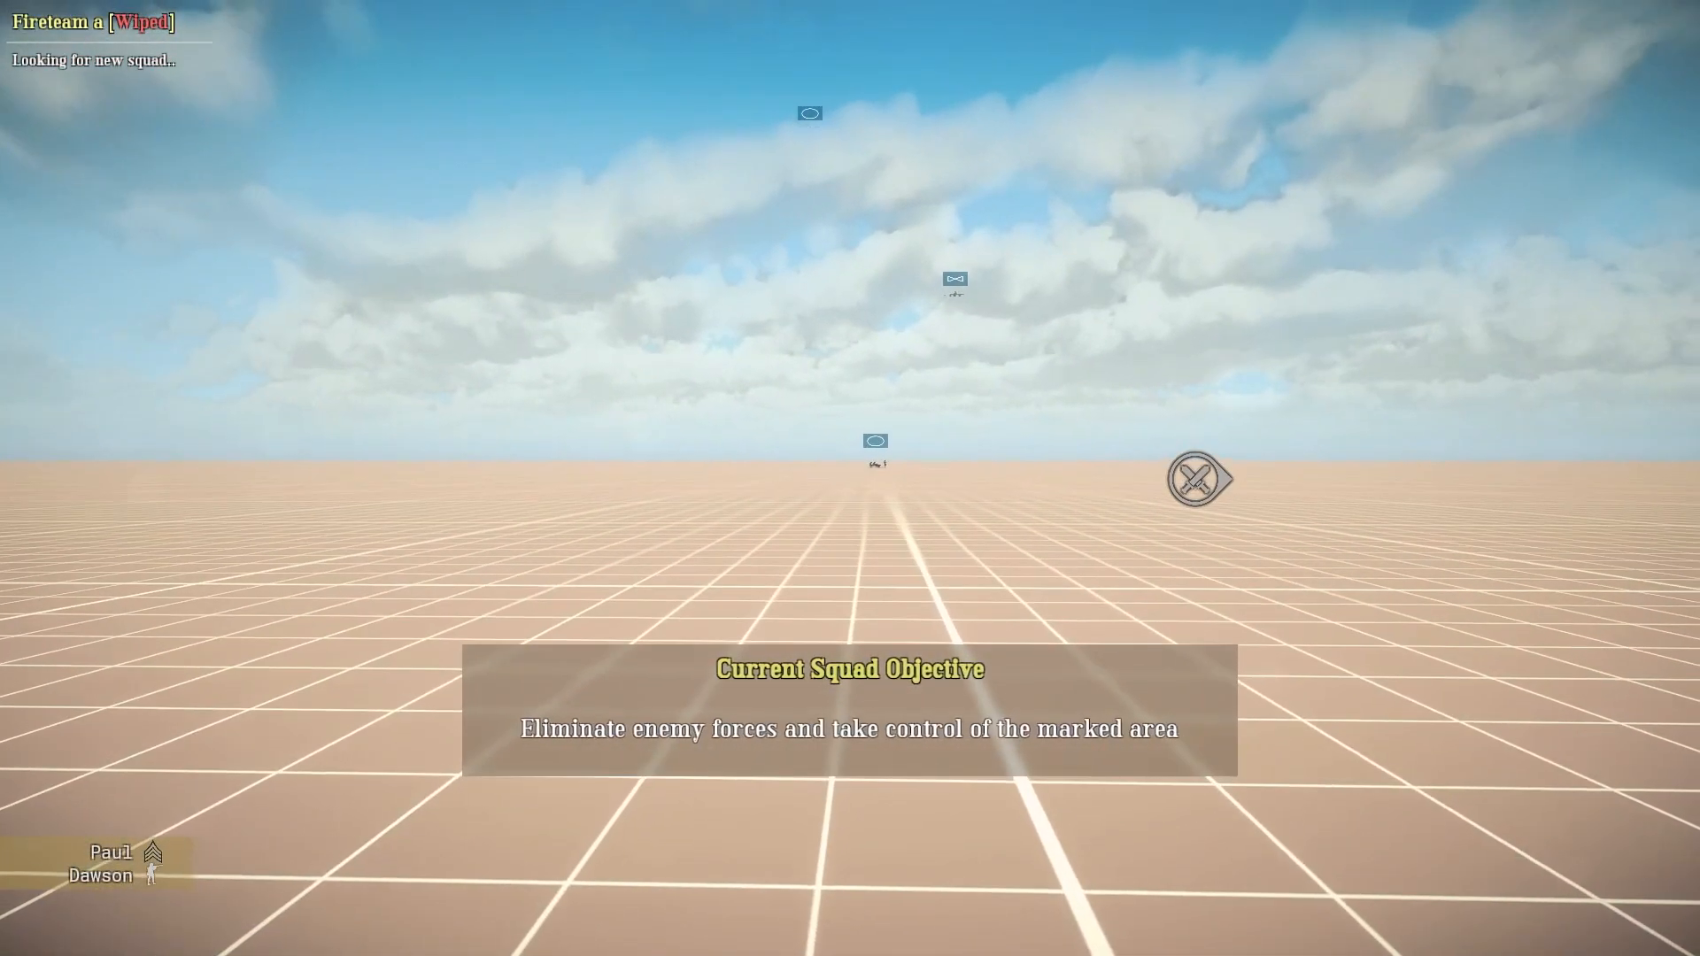